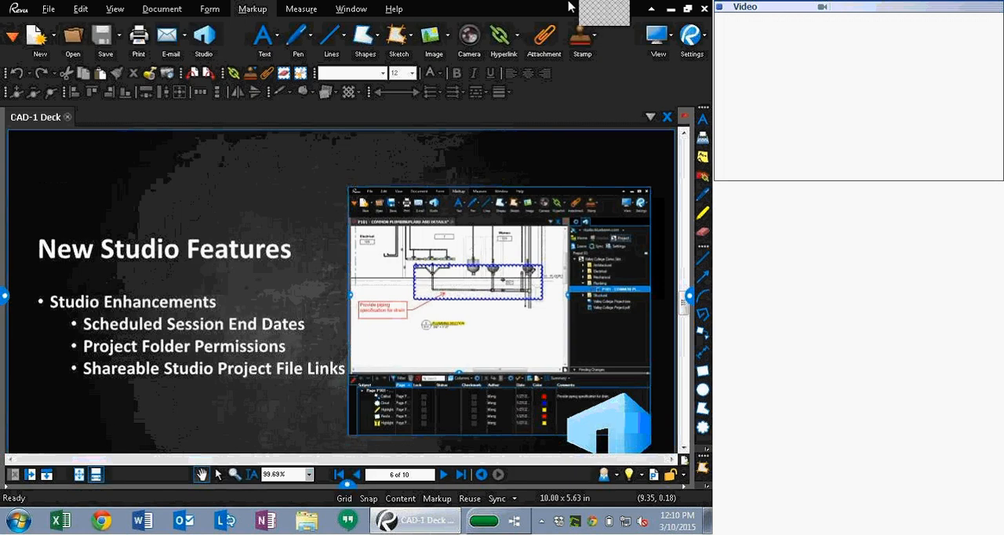
Step: Open the Batch Slip Sheet tool from the presentation slide
scroll(361, 300, up, 5)
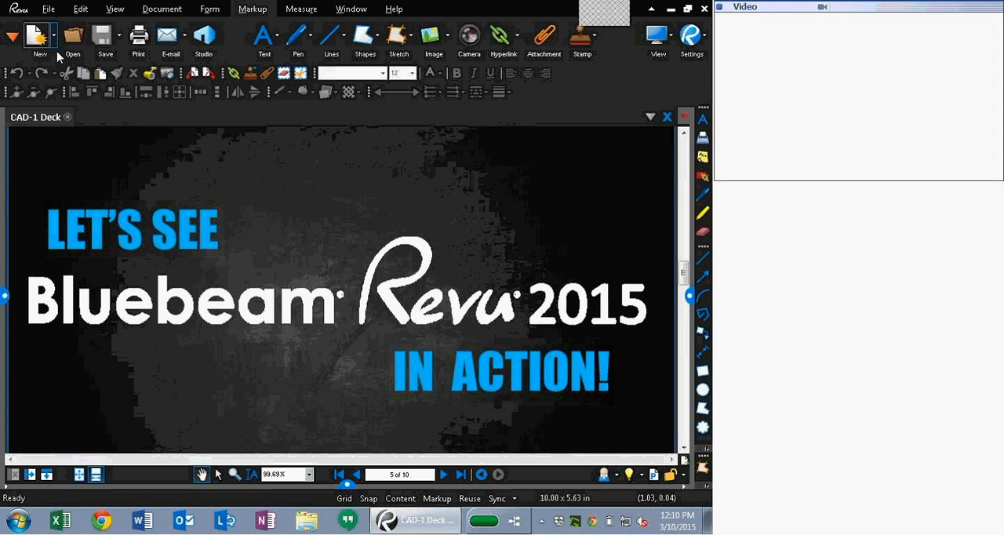
click(47, 13)
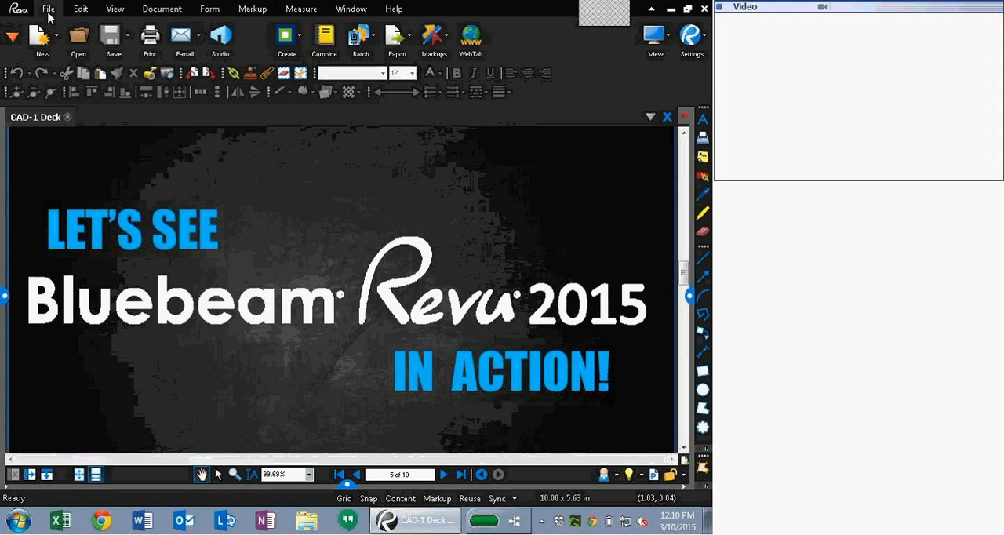
click(359, 35)
click(387, 112)
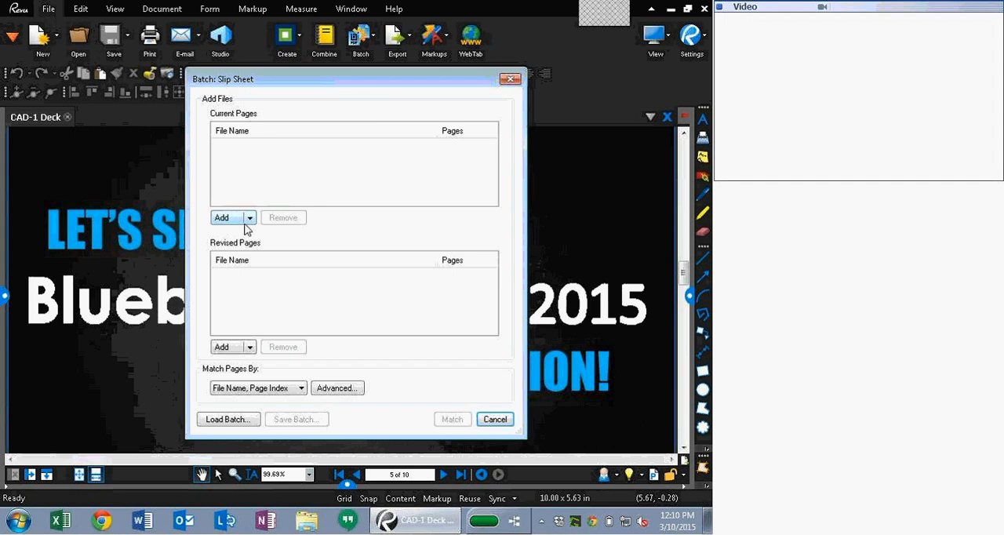
Step: Add all five PDFs from the Batch Slip Sheeting Originals folder as the current pages
click(228, 218)
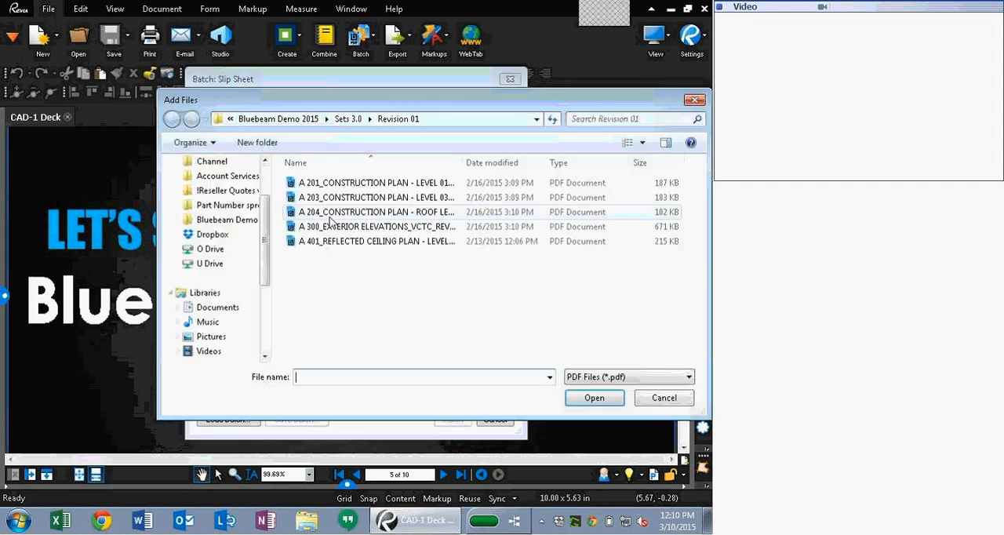
click(298, 118)
click(345, 238)
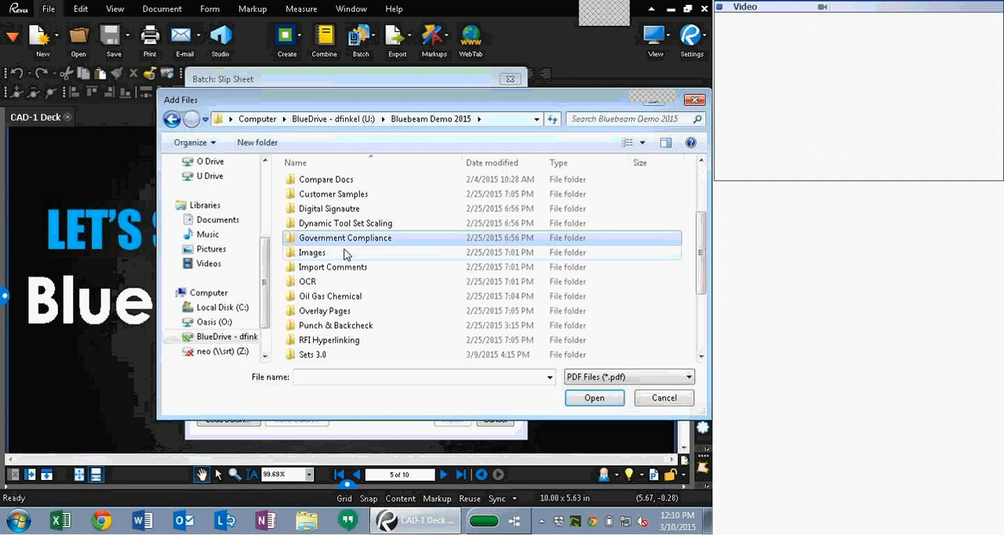
scroll(348, 251, up, 1)
double_click(339, 208)
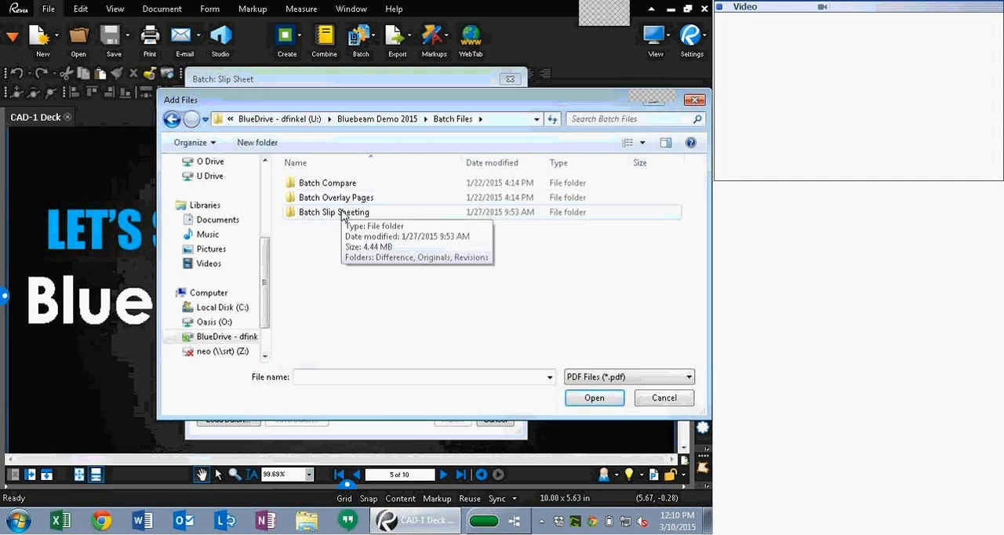
double_click(340, 209)
double_click(344, 202)
key(ctrl+a)
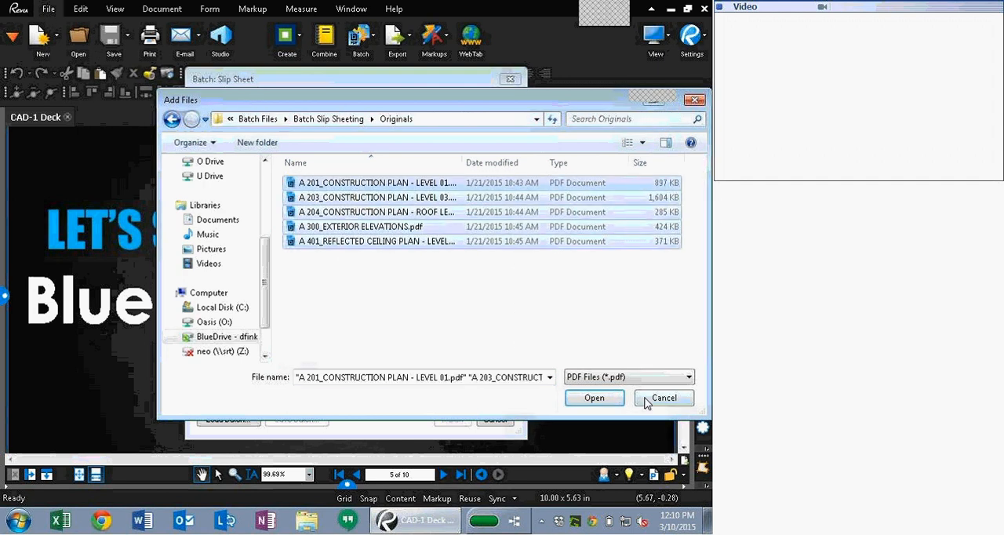
click(596, 402)
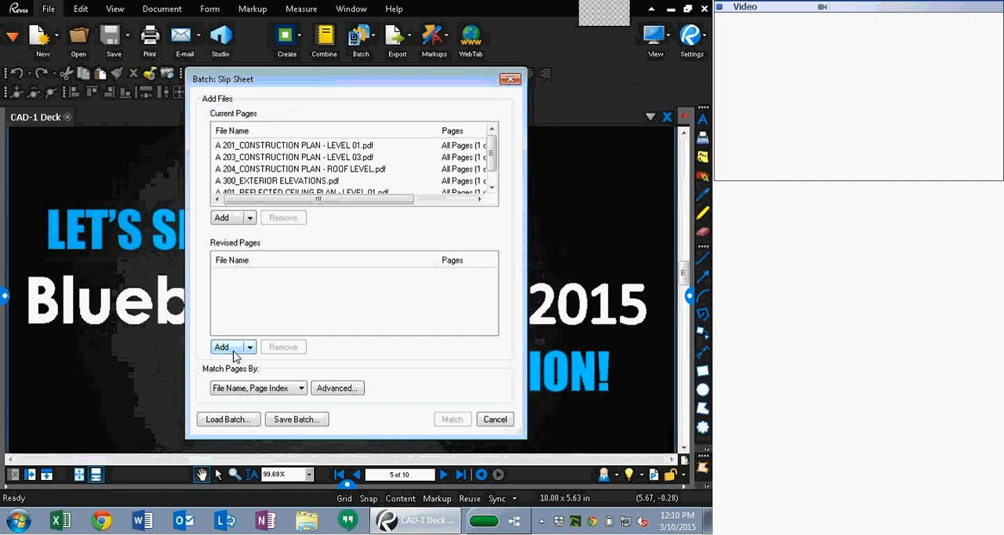
Step: Add all five PDFs from the Batch Slip Sheeting Revisions folder as the revised pages
click(232, 351)
click(328, 118)
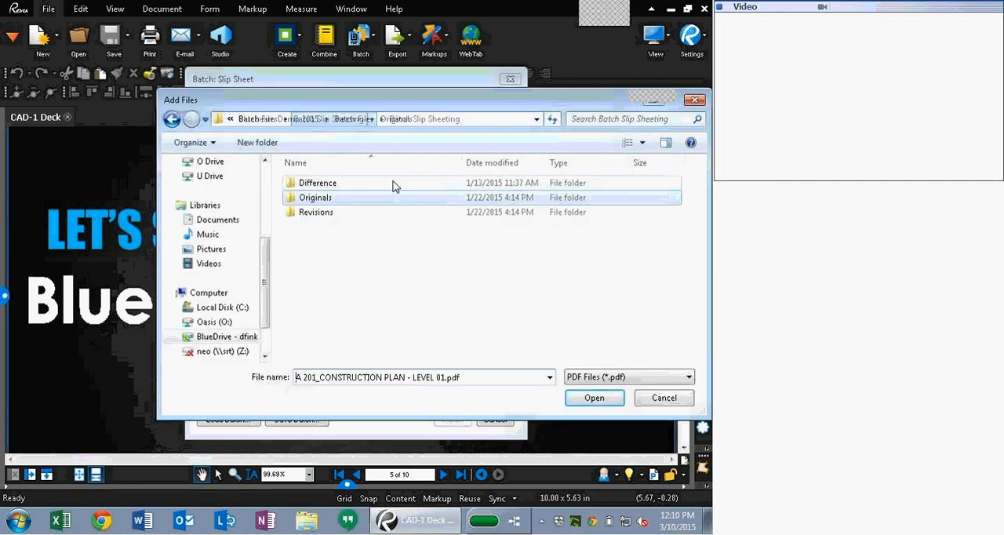
double_click(337, 224)
key(ctrl+a)
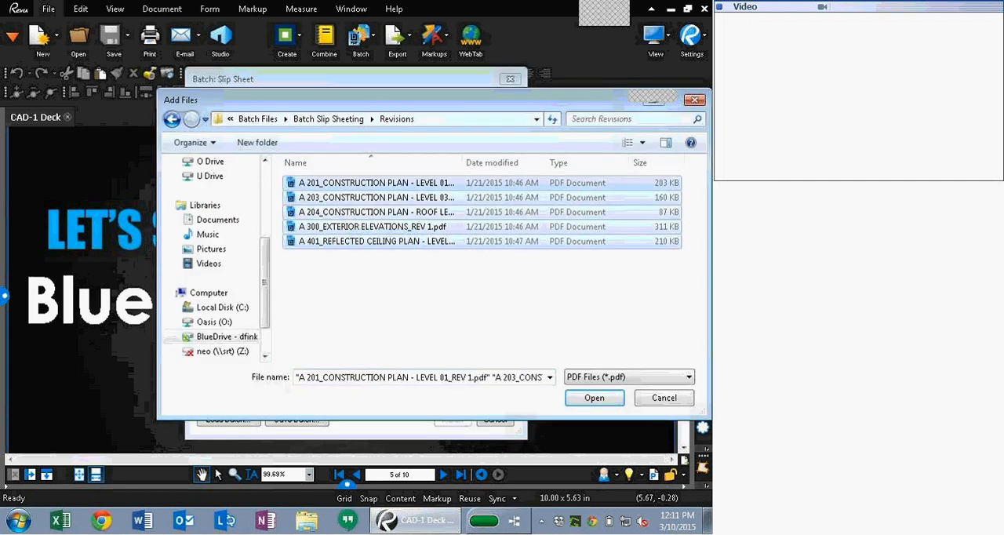
click(585, 400)
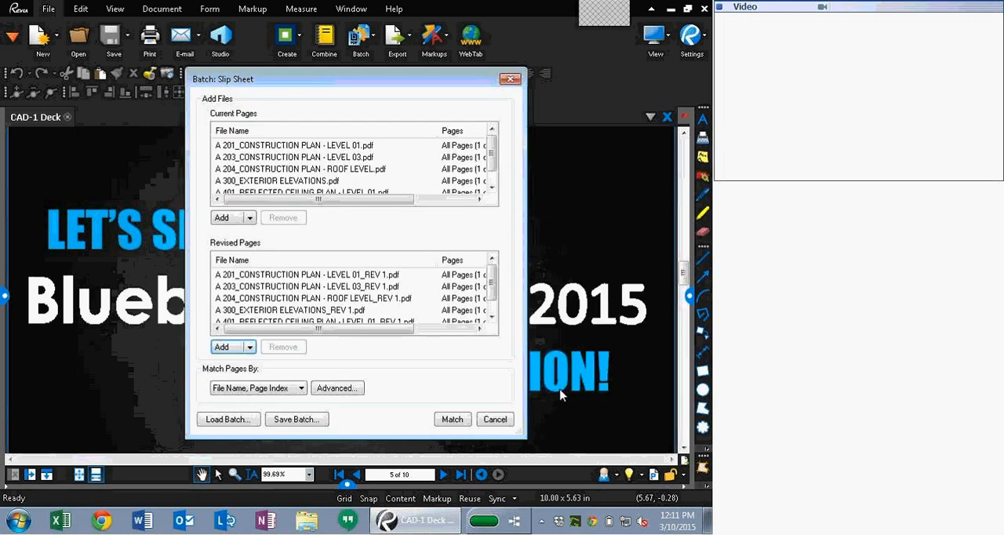
Step: Match the current and revised pages by File Name, Page Index
click(244, 388)
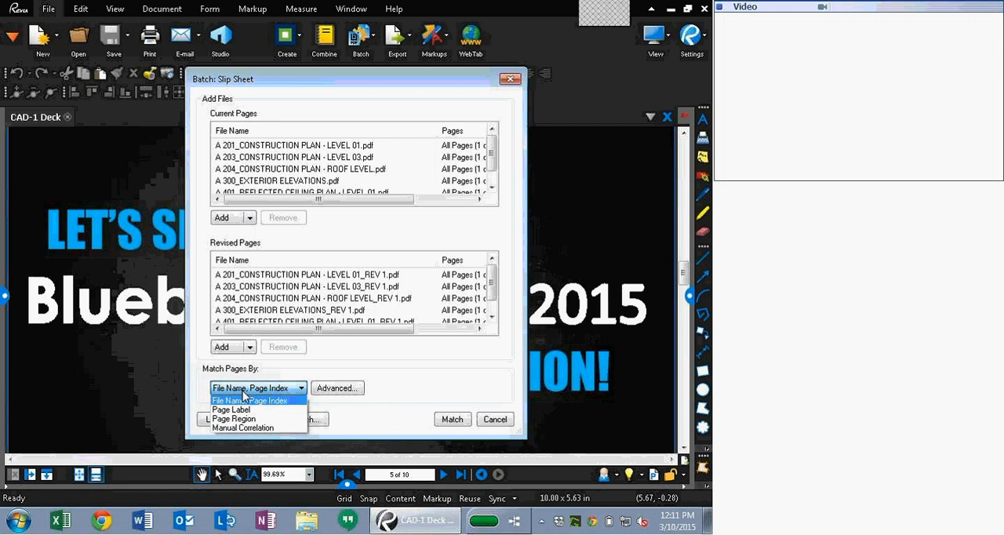
click(243, 392)
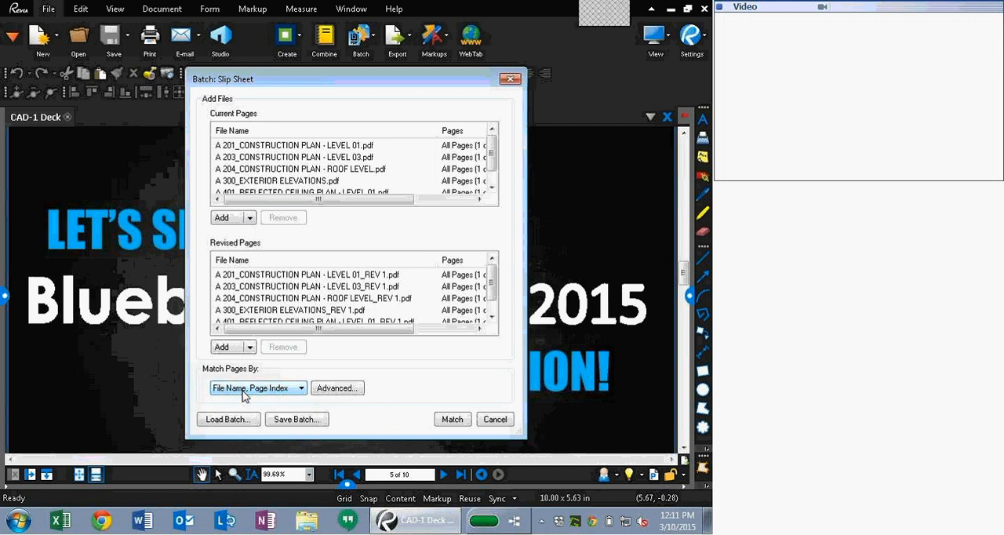
click(452, 420)
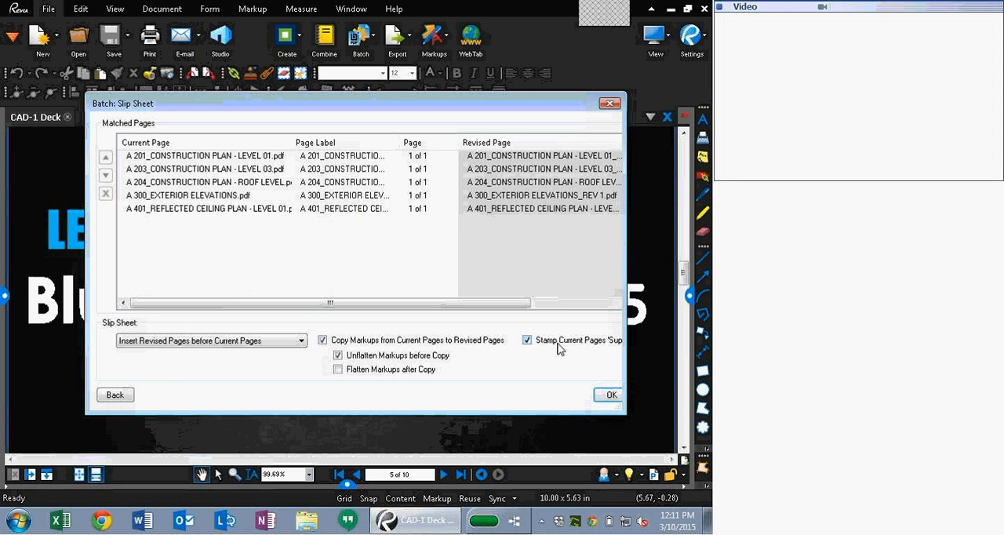
Step: Run the slip sheet inserting revised pages before current pages, copying markups and stamping current pages 'Superseded'
drag(622, 357, 666, 353)
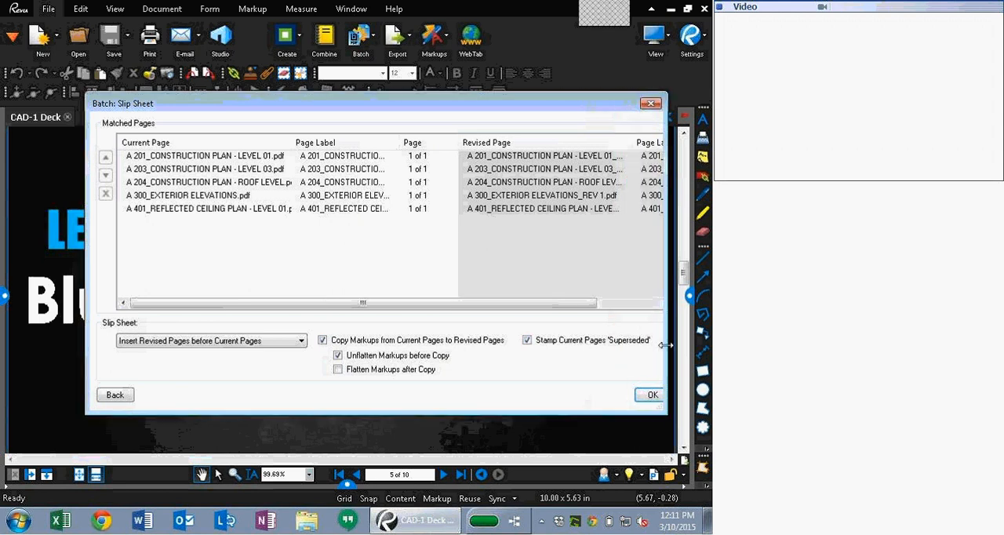
click(651, 396)
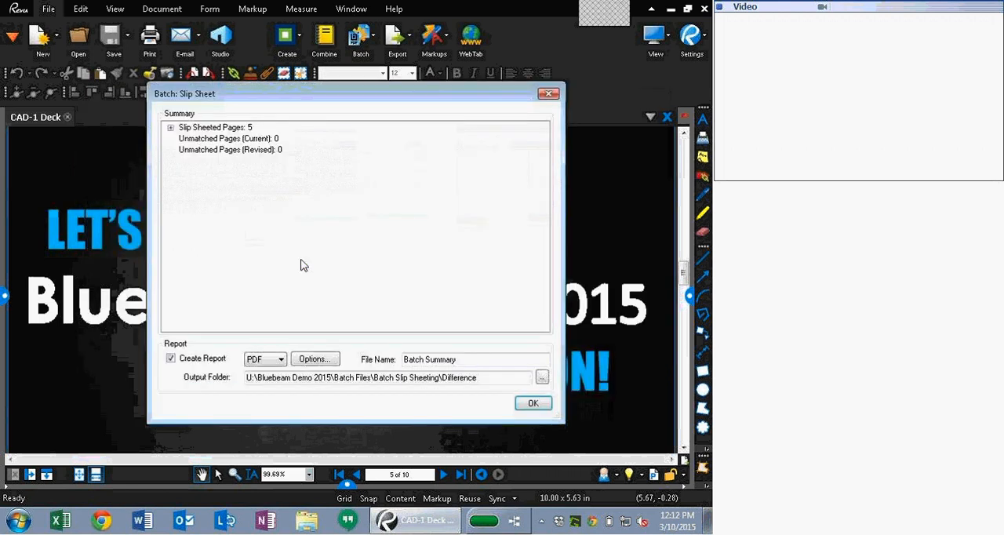
Step: Expand the slip sheet summary and finish to create the Batch Summary PDF report in the Difference folder
click(170, 127)
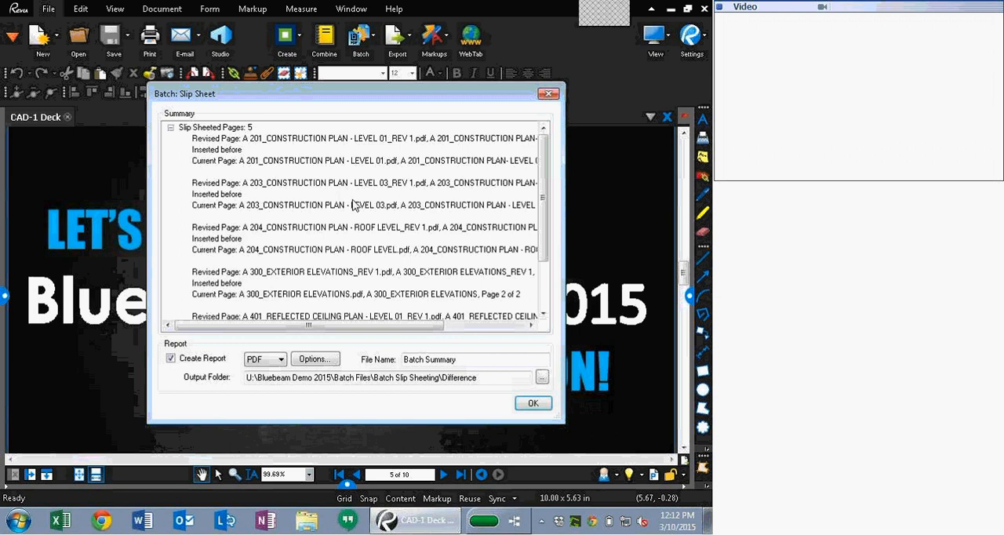
drag(284, 377, 444, 394)
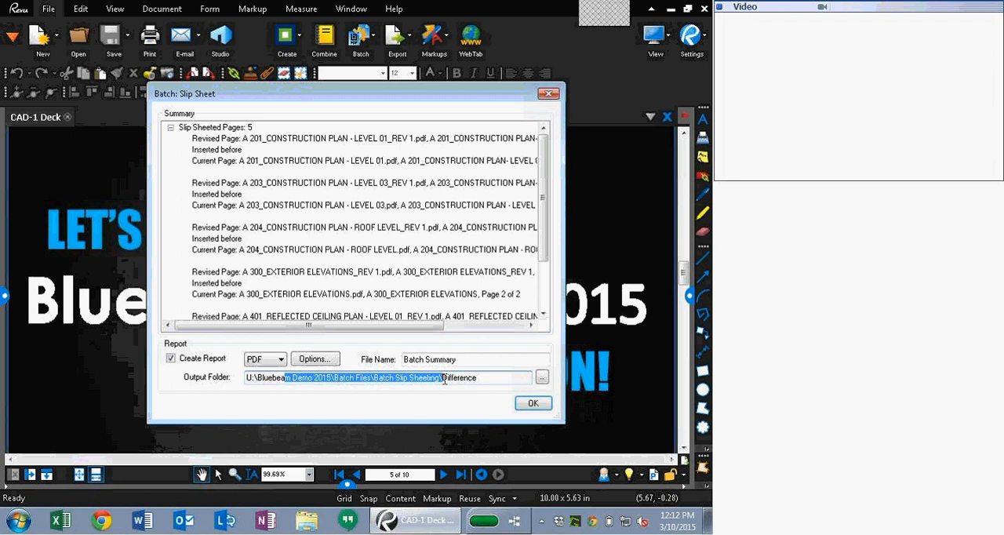
click(531, 403)
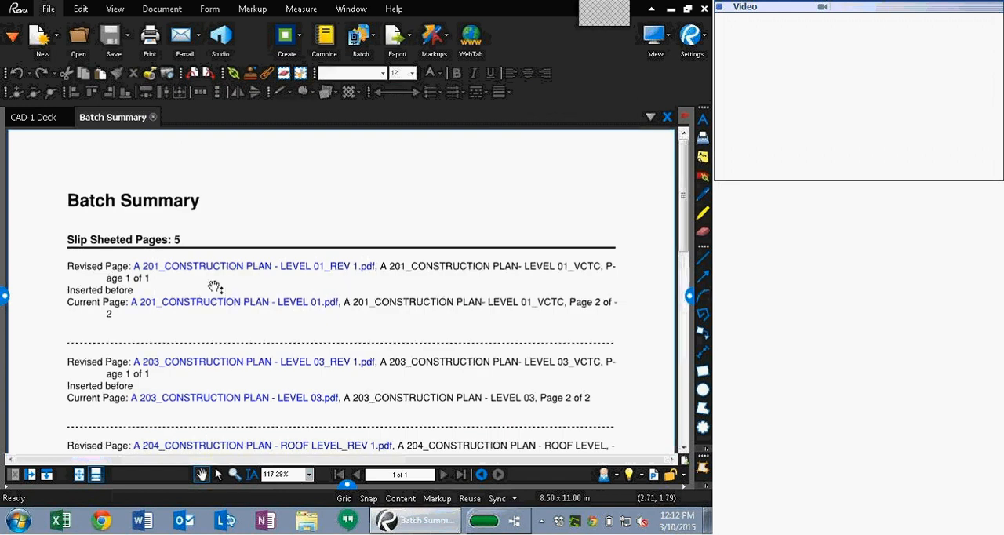
Step: Open the revised and current A 201 construction plan pages from the Batch Summary links
click(202, 266)
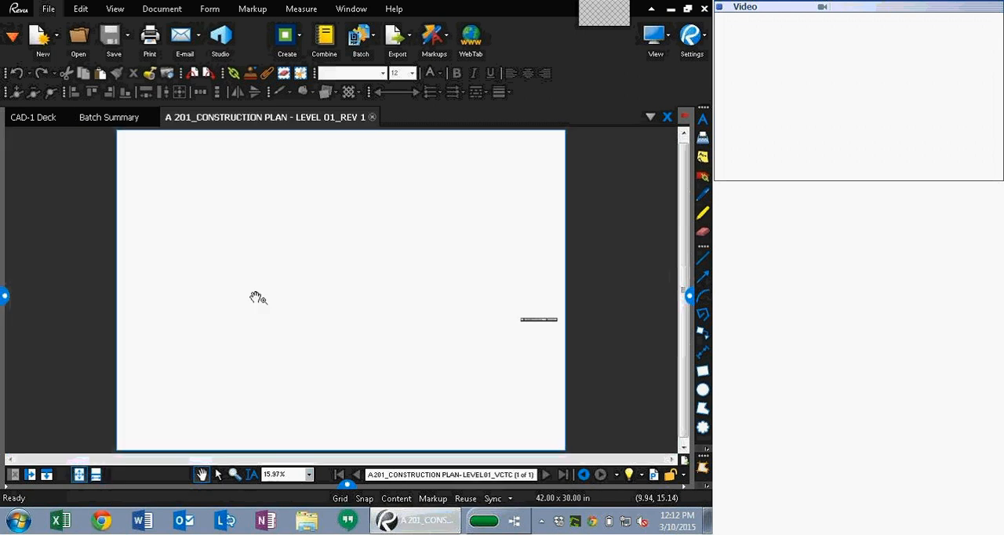
click(114, 117)
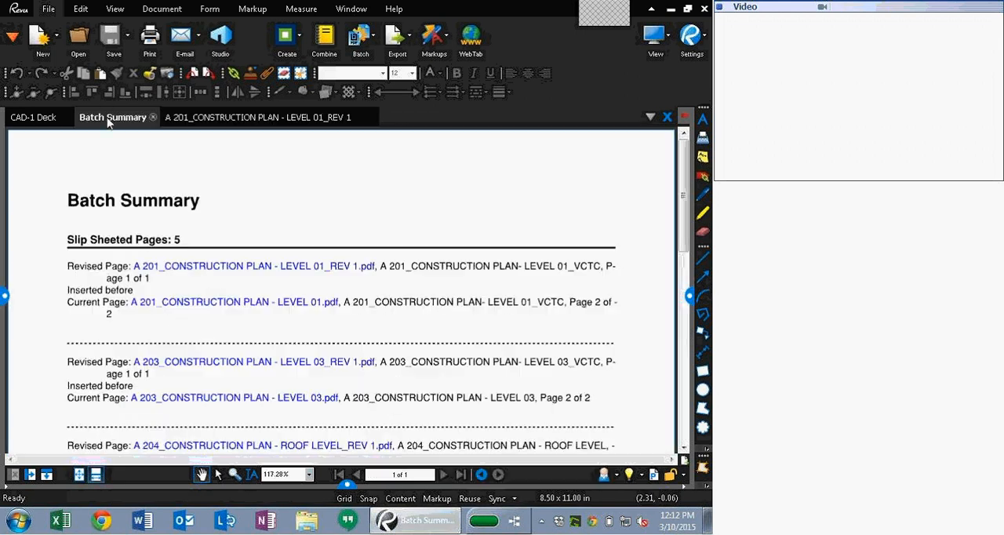
click(197, 309)
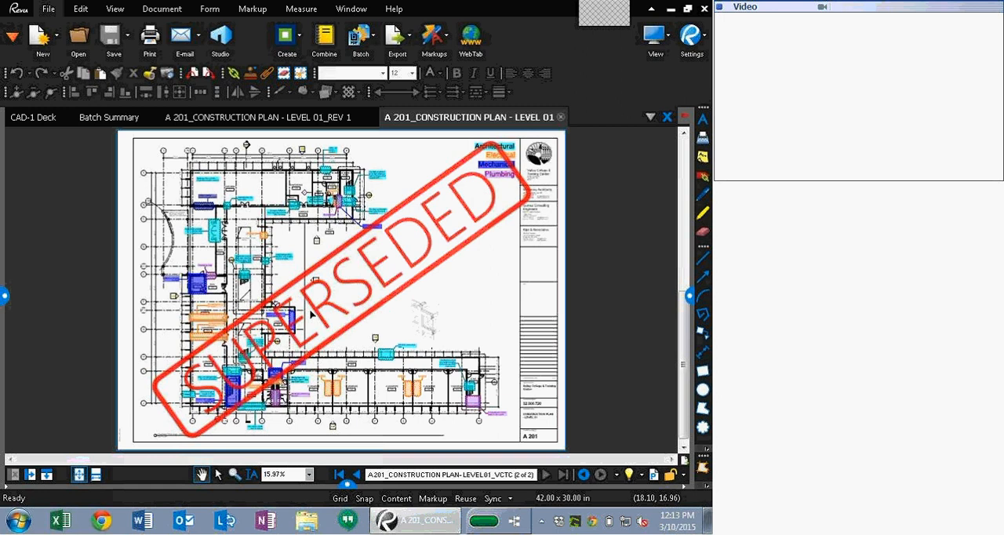
Step: Close the two A 201 documents and the Batch Summary report
click(560, 117)
click(368, 120)
click(361, 117)
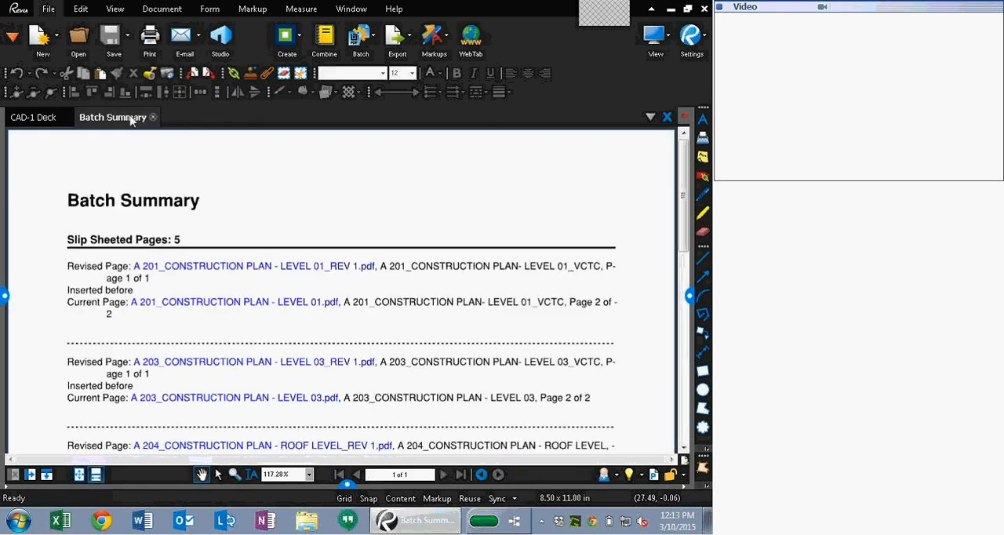
click(152, 117)
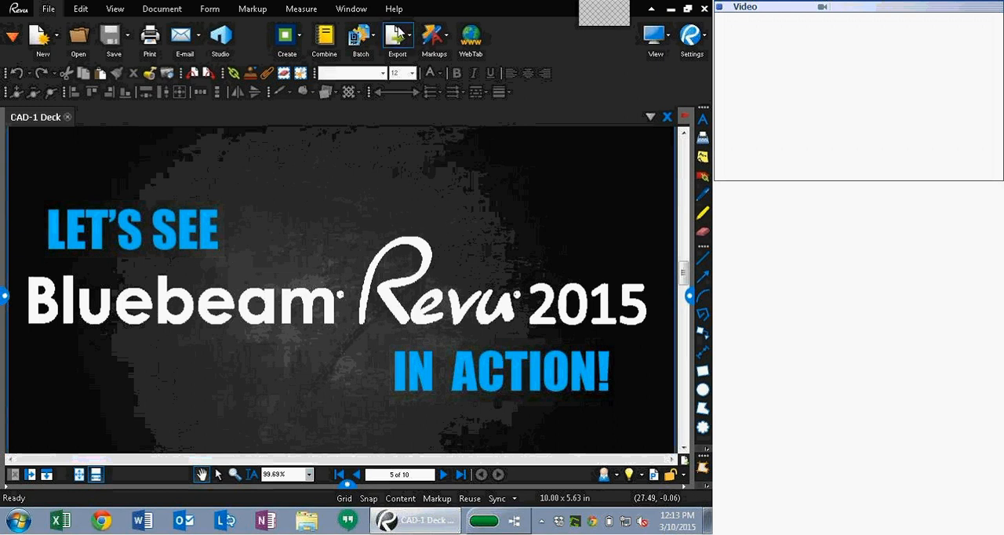
Step: Start Batch Overlay Pages and add all PDFs from the Batch Overlay Pages Originals folder as current pages
click(371, 35)
click(375, 149)
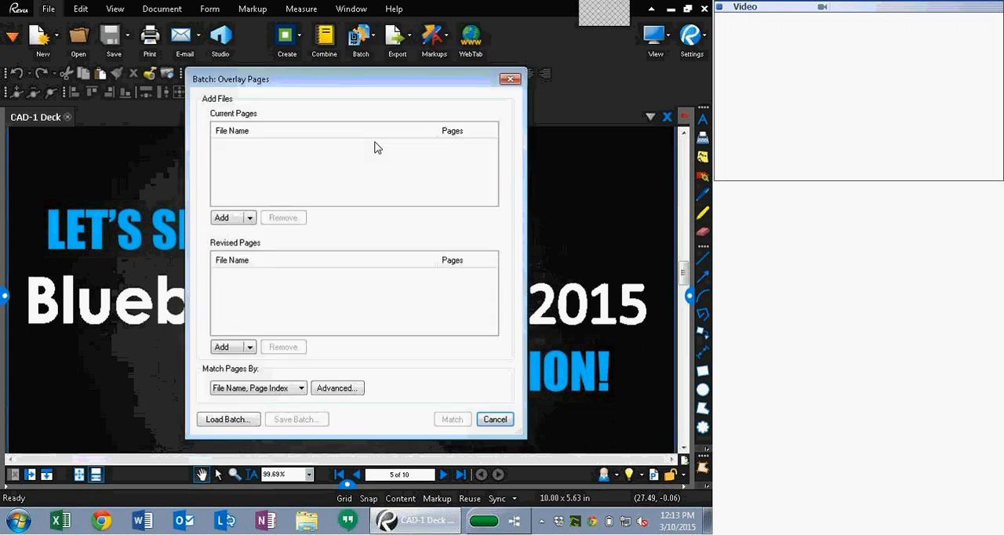
click(232, 220)
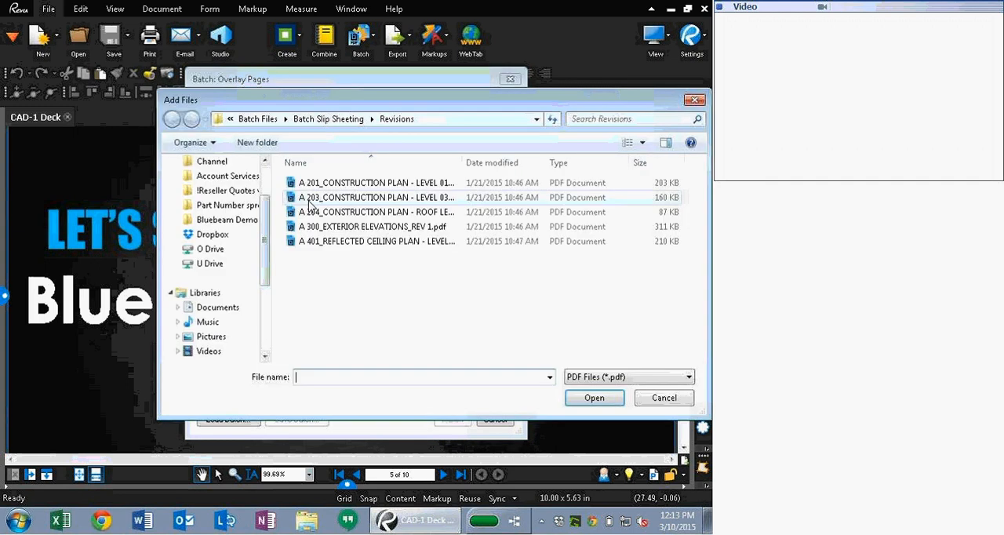
click(328, 118)
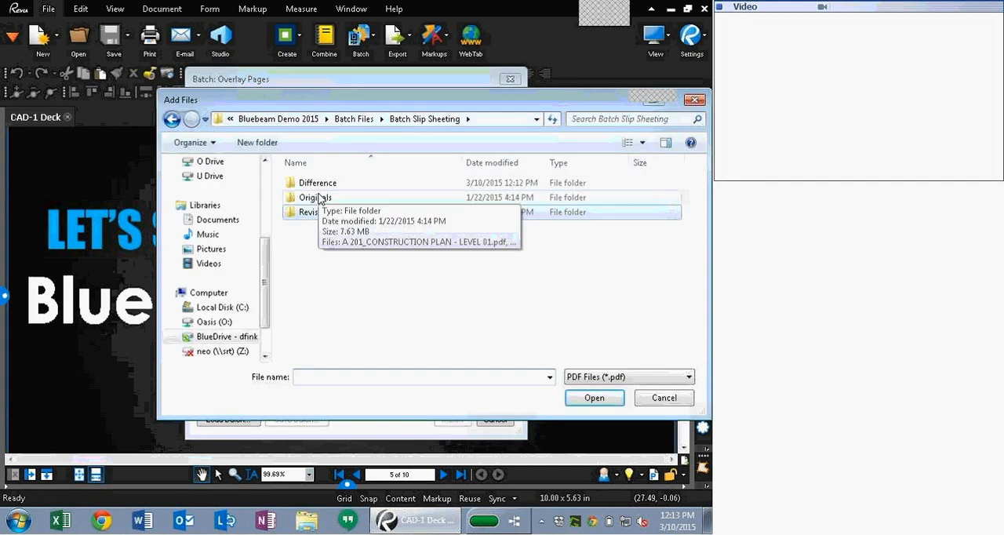
click(365, 119)
double_click(357, 198)
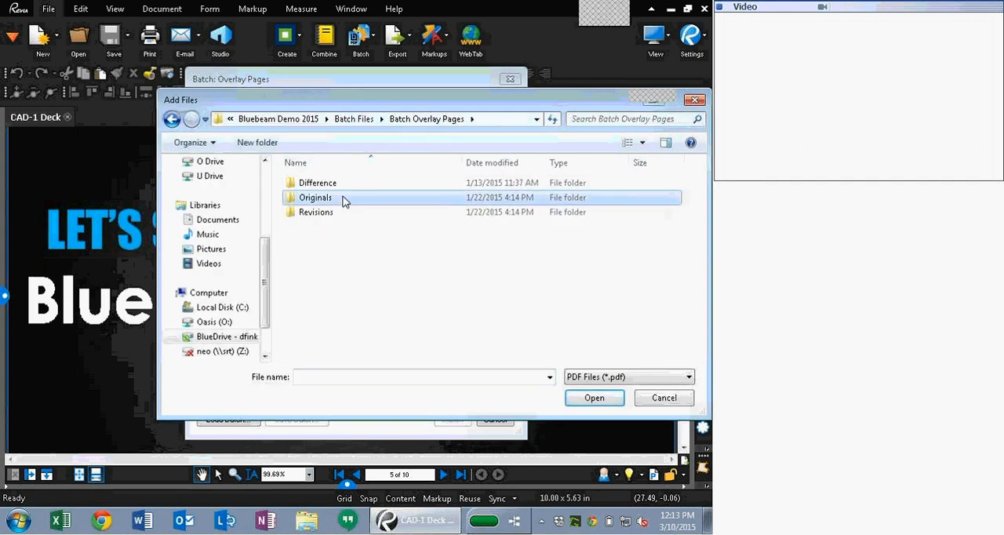
double_click(347, 197)
key(ctrl+a)
click(594, 398)
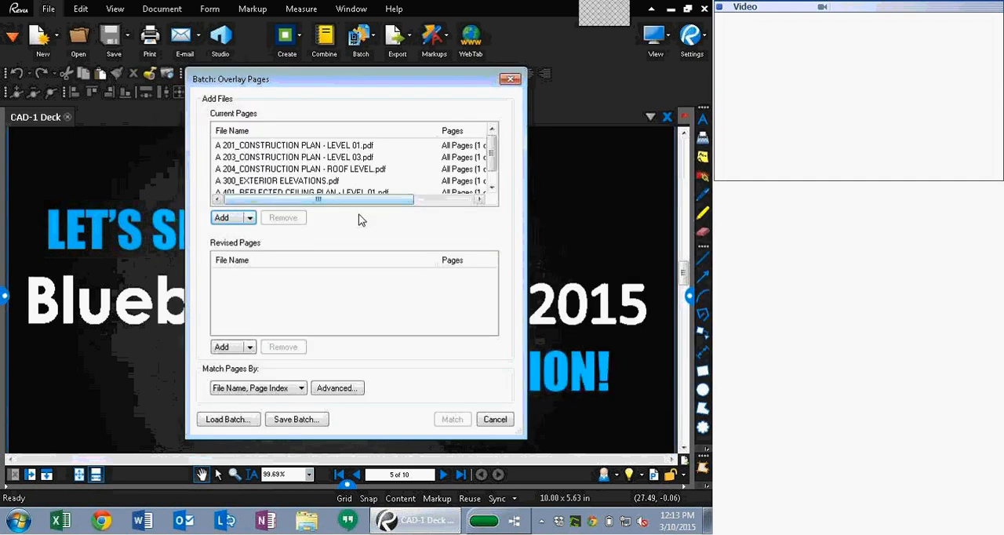
Step: Add all PDFs from the Batch Overlay Pages Revisions folder as the revised pages
click(233, 349)
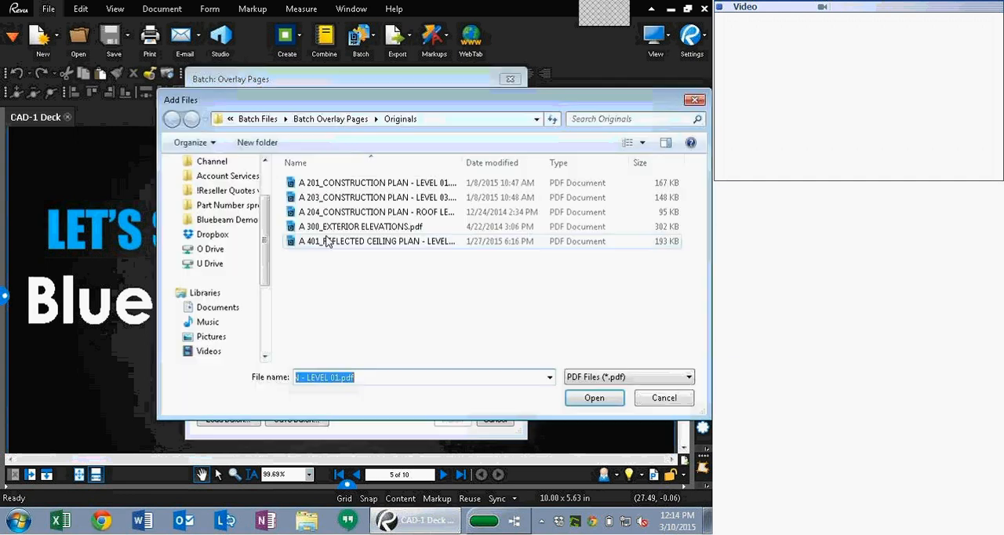
click(334, 119)
double_click(316, 212)
key(ctrl+a)
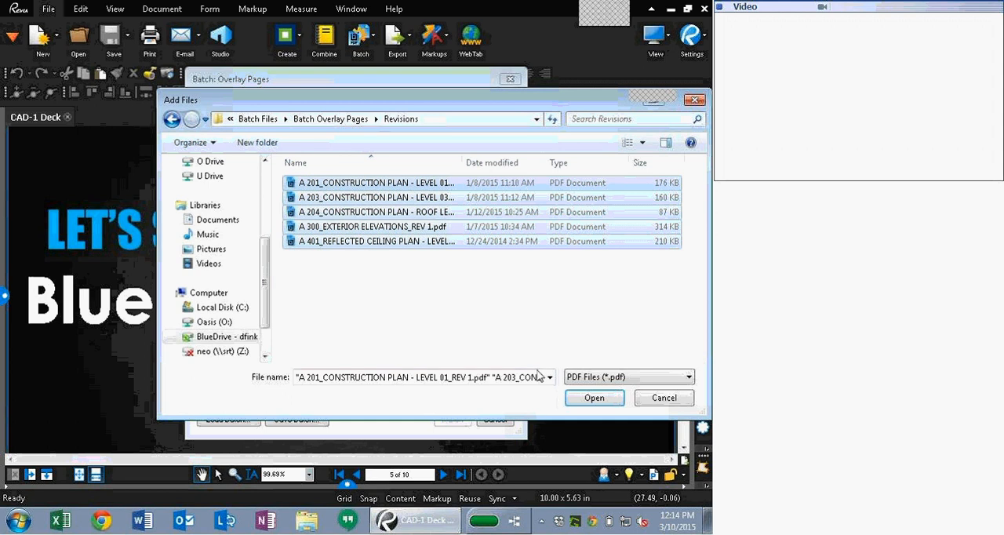
click(593, 398)
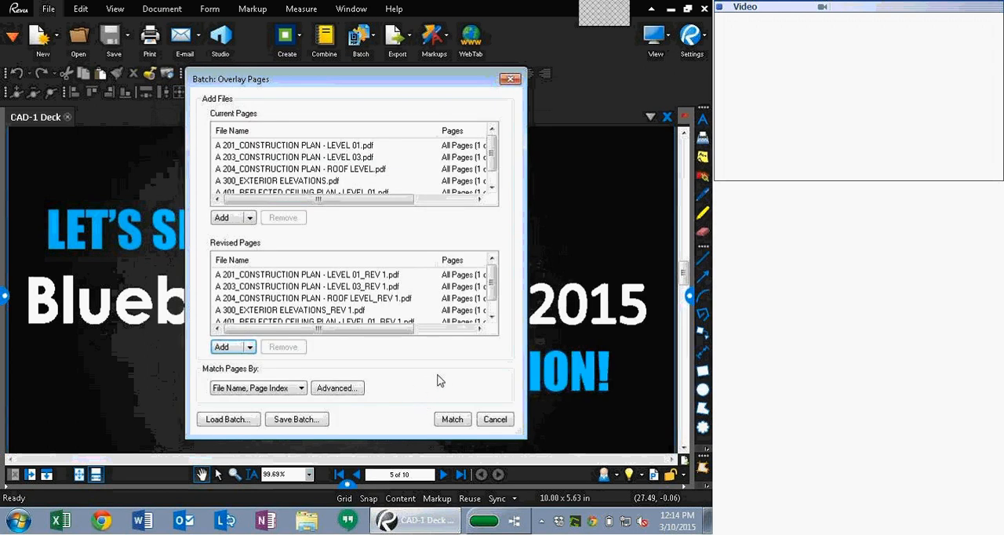
Step: Match the pages, run the overlay, and expand the overlaid pages list in its summary
click(453, 421)
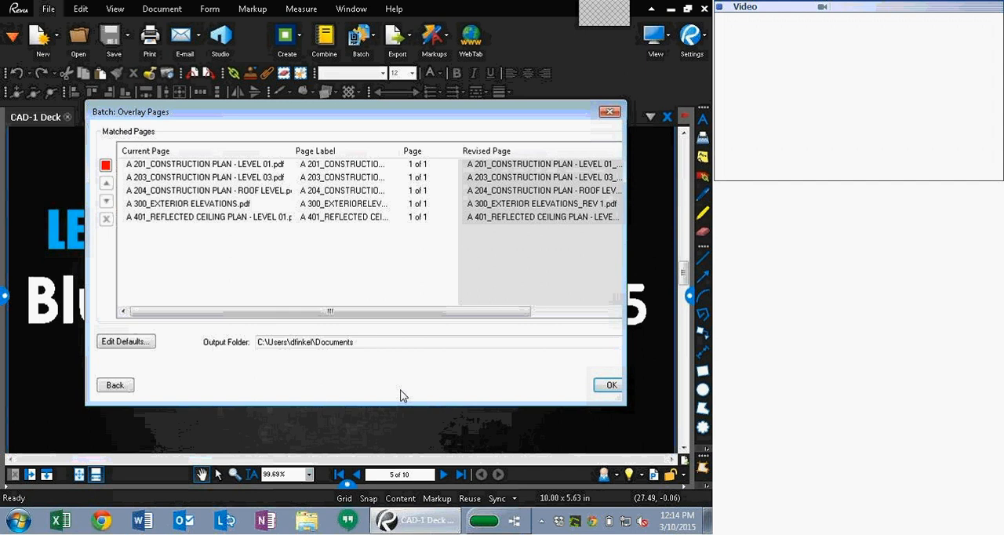
click(609, 386)
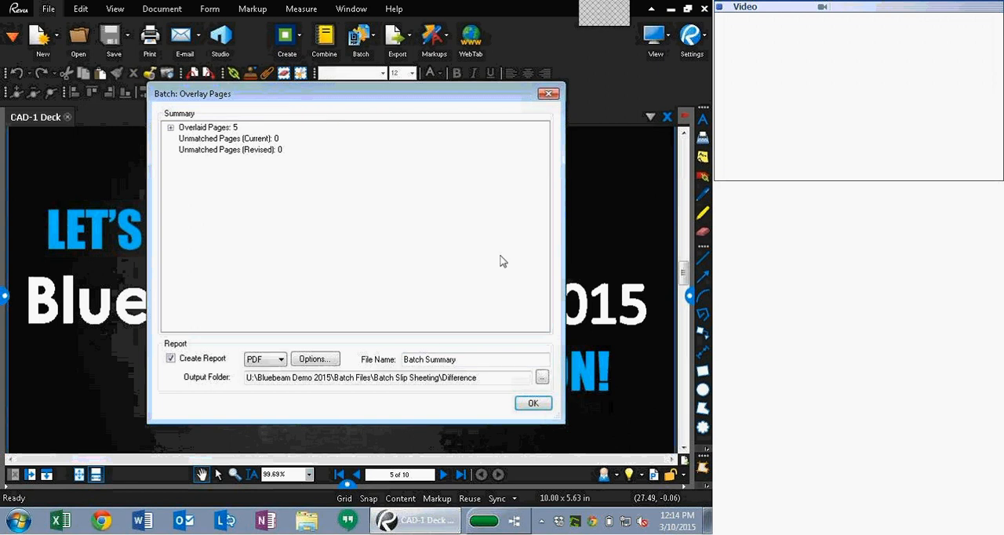
click(171, 128)
scroll(287, 196, down, 5)
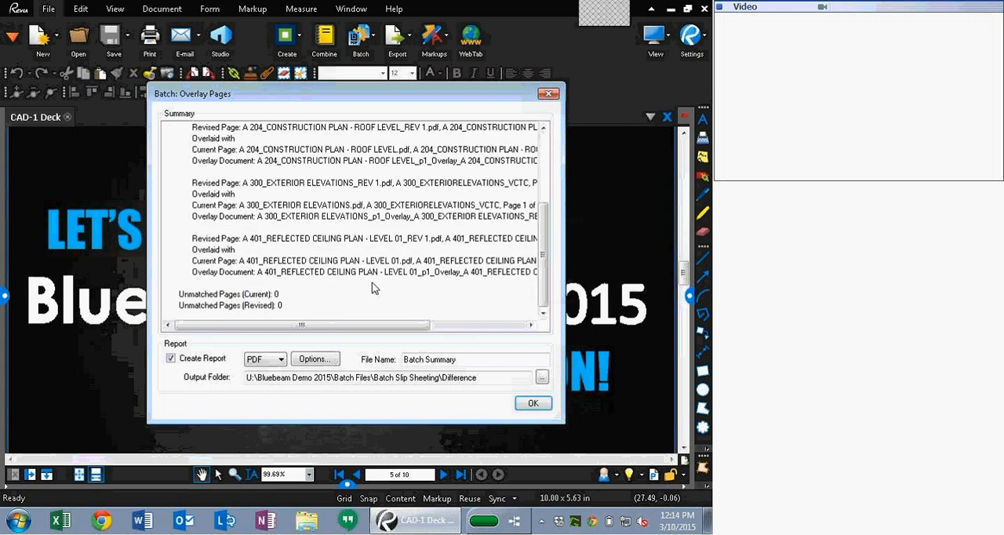
Step: Open the Batch Summary report and the A 201 Level 01 overlay document, zooming into the floor plan
click(525, 402)
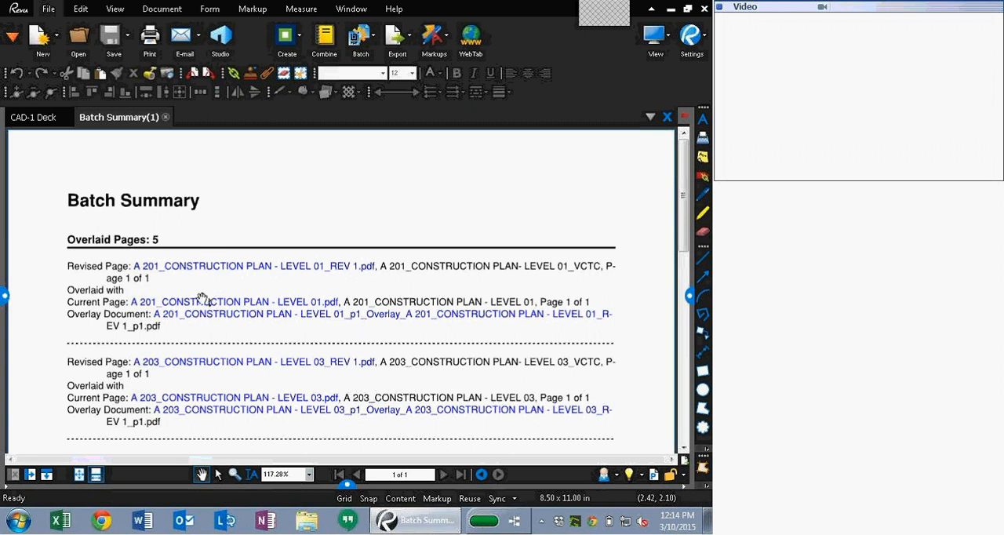
click(223, 316)
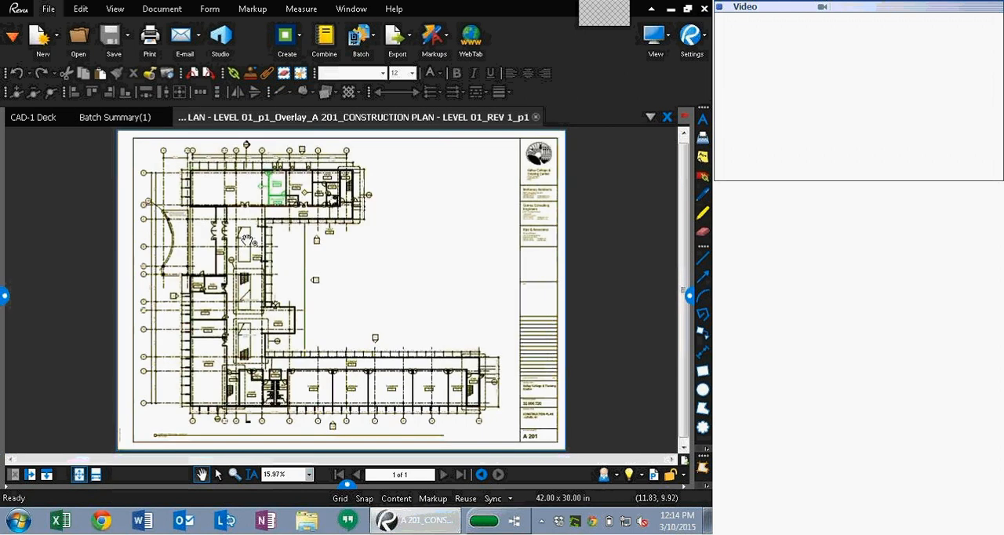
scroll(291, 223, up, 4)
drag(291, 224, 380, 354)
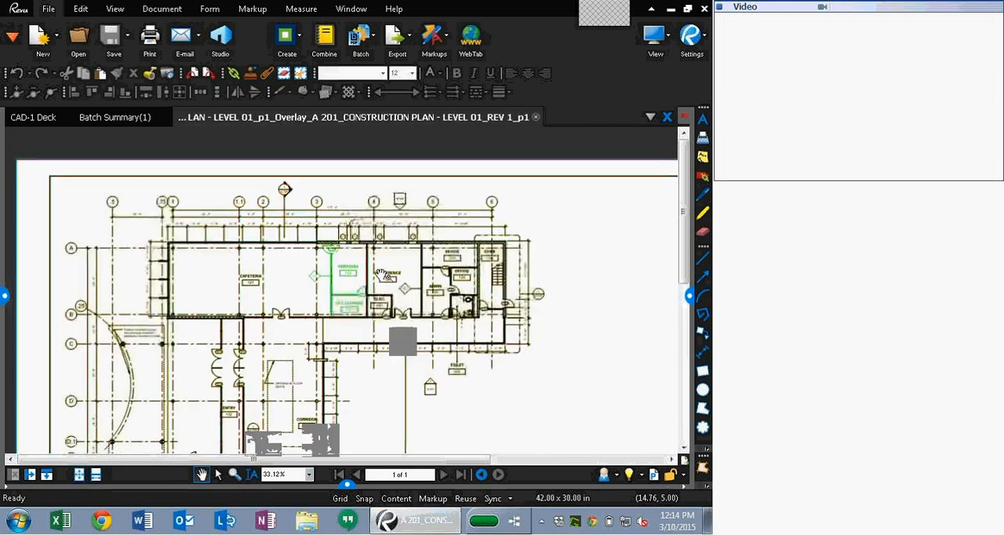
scroll(172, 282, up, 2)
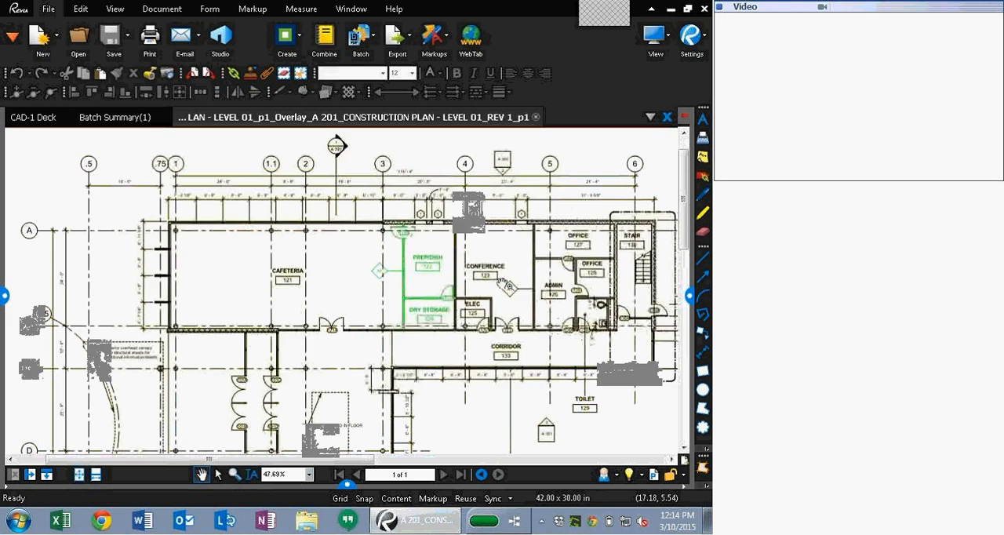
Step: Show the Layers panel and toggle each overlay layer's visibility to compare the original and revised drawings
click(5, 298)
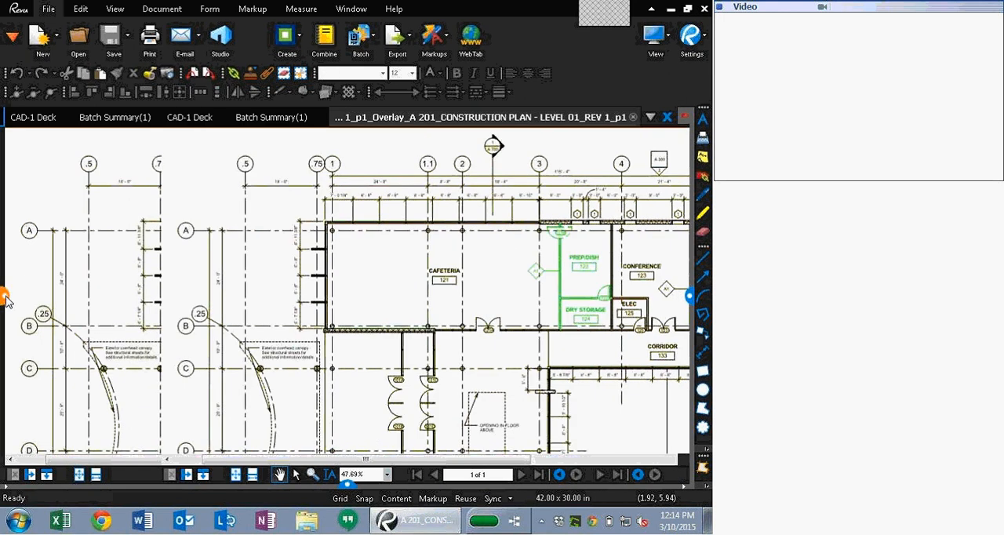
click(126, 116)
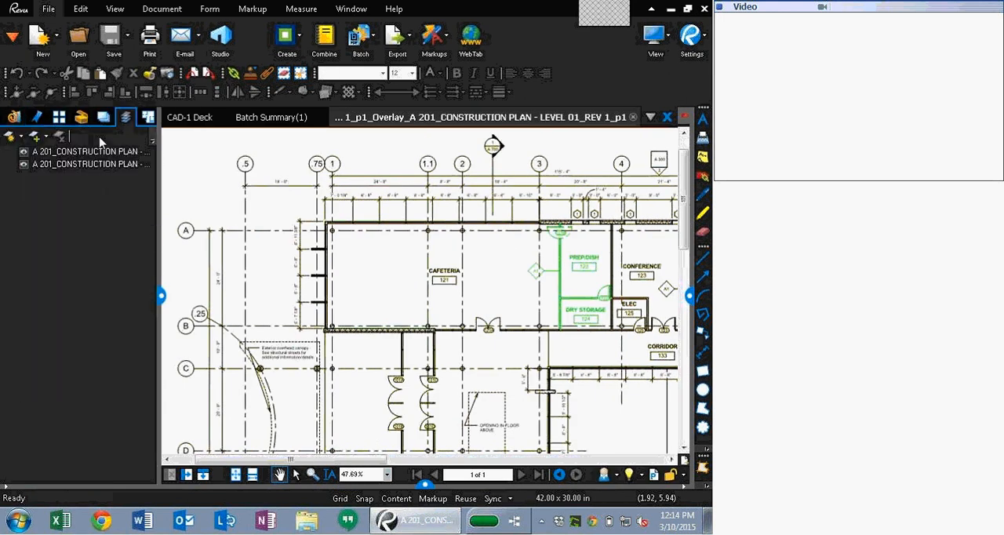
click(23, 153)
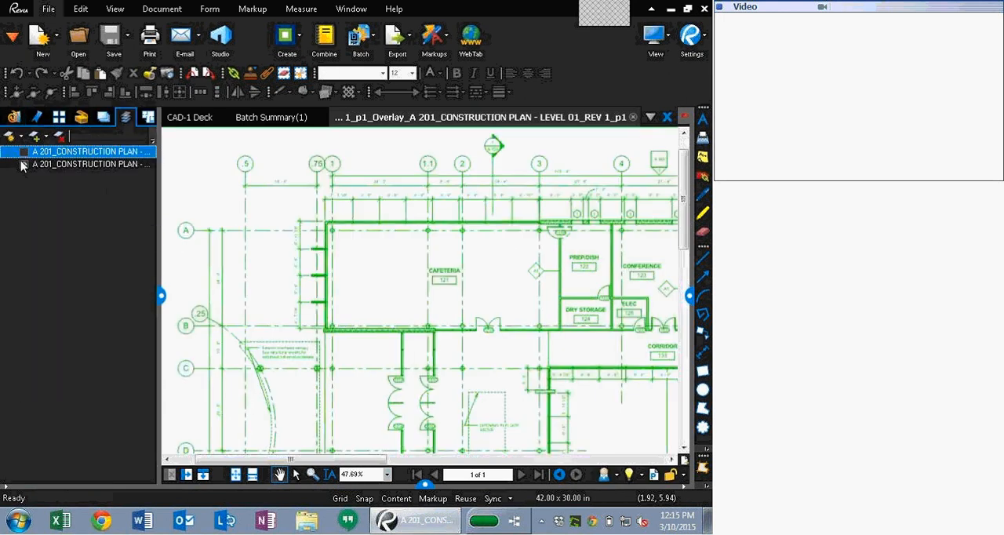
click(22, 165)
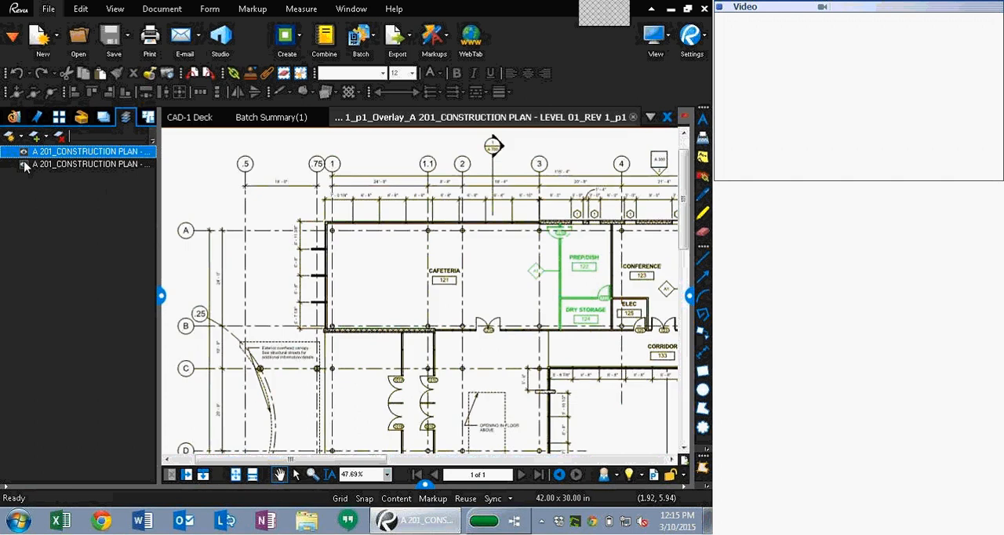
click(25, 165)
click(25, 165)
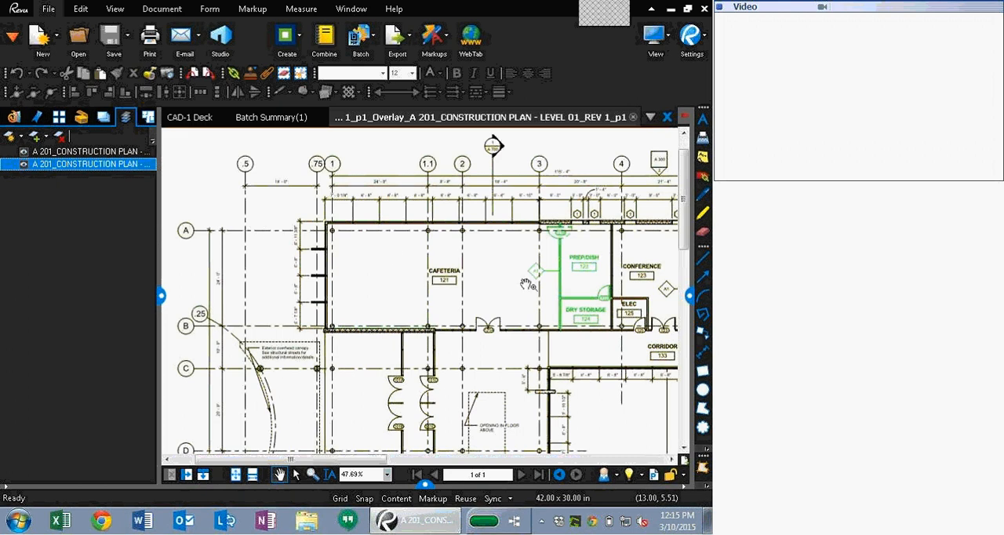
drag(505, 359, 385, 312)
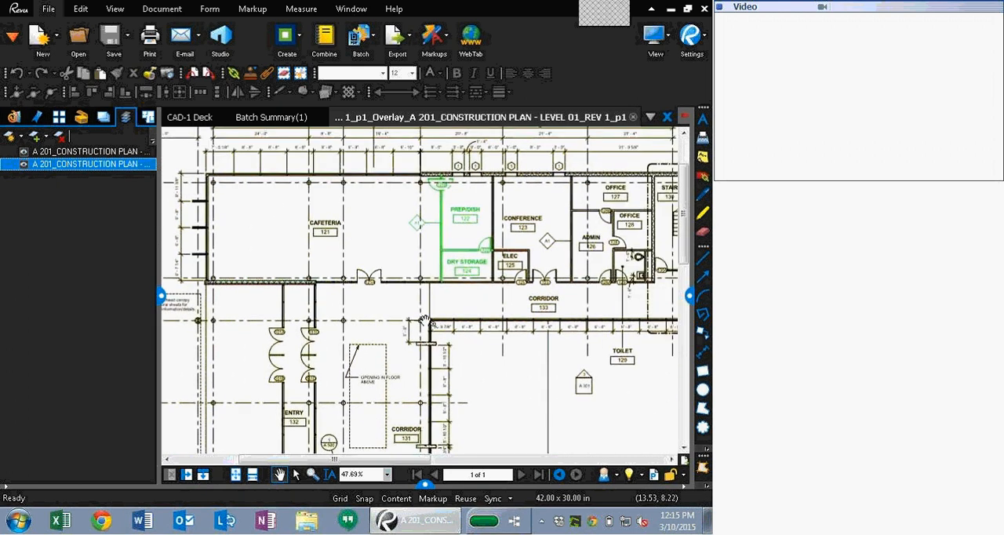
Step: Close the A 201 overlay document and the Batch Summary report, and hide the side panel
click(634, 117)
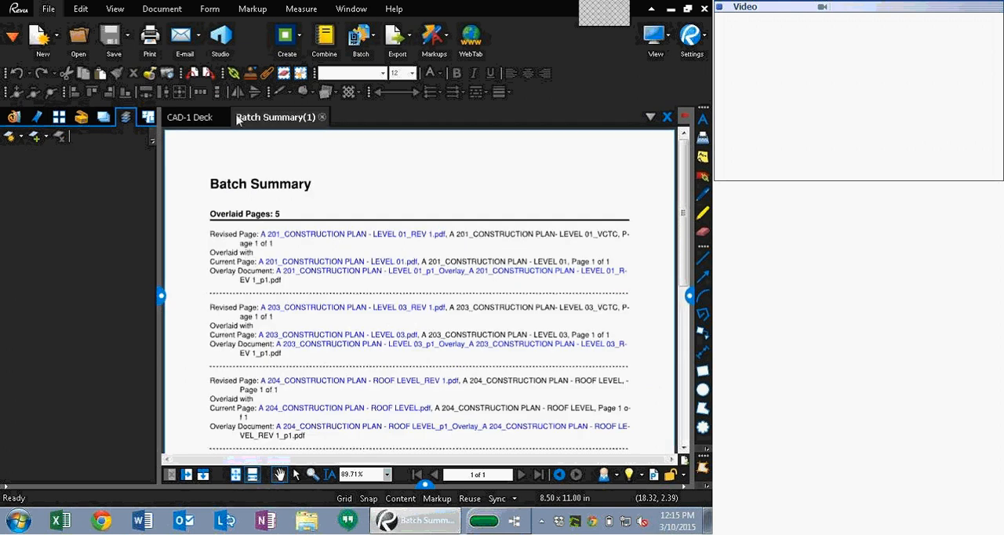
click(324, 118)
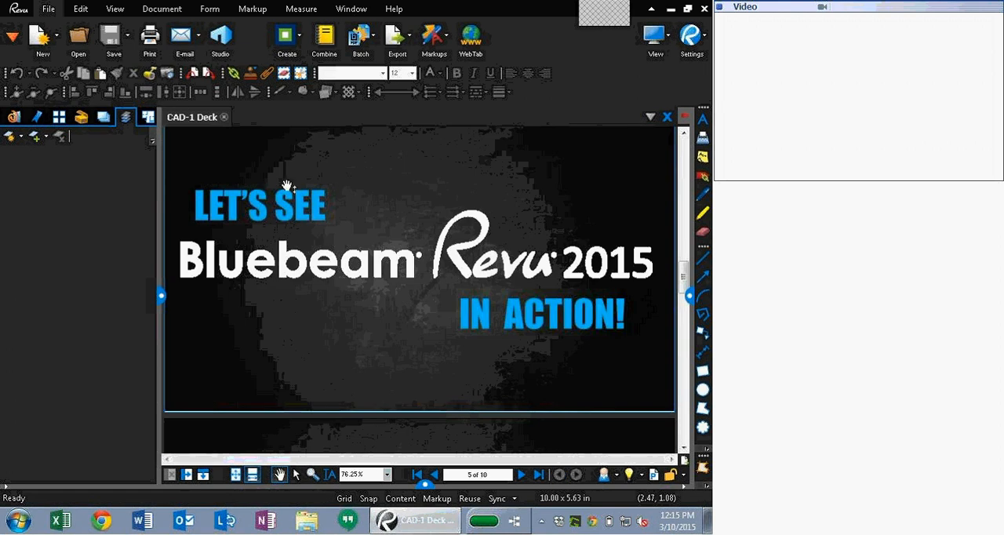
click(161, 295)
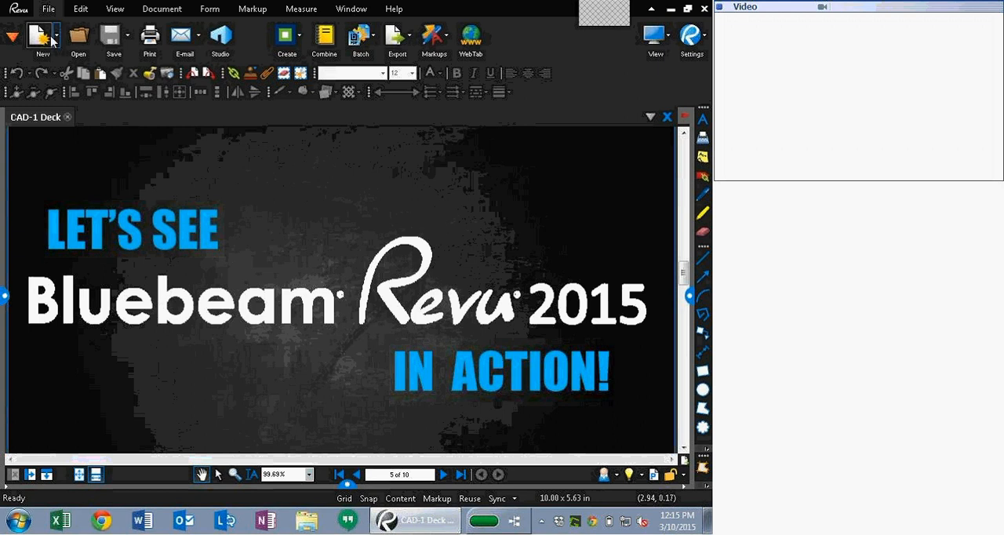
Step: Start Batch Compare Documents and add all PDFs from the Batch Compare Originals folder as current pages
click(372, 39)
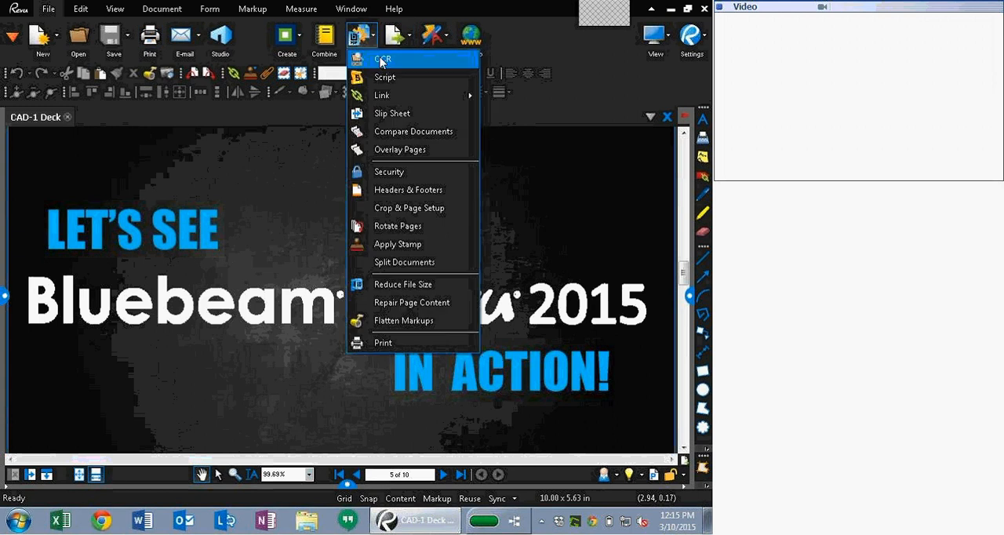
click(409, 133)
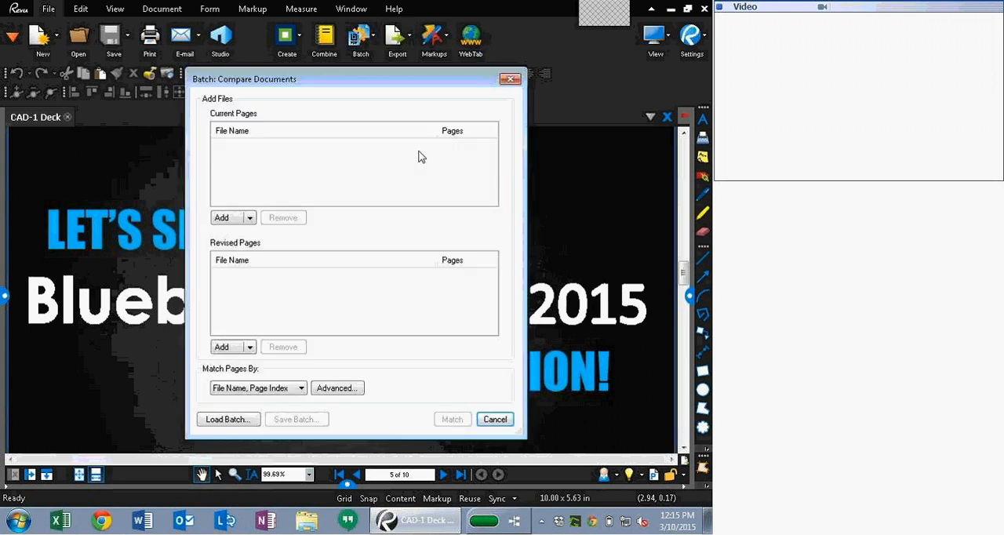
click(230, 219)
click(343, 123)
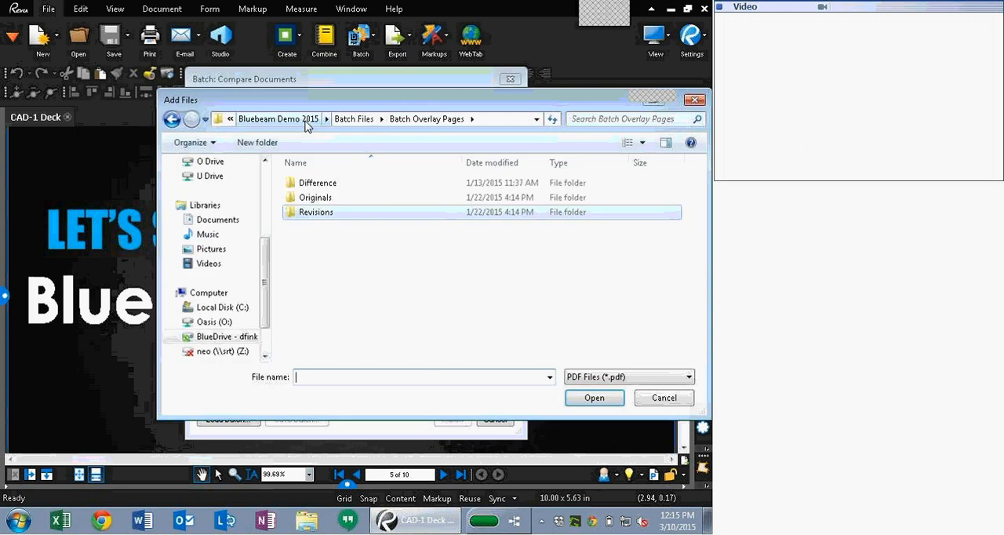
click(353, 119)
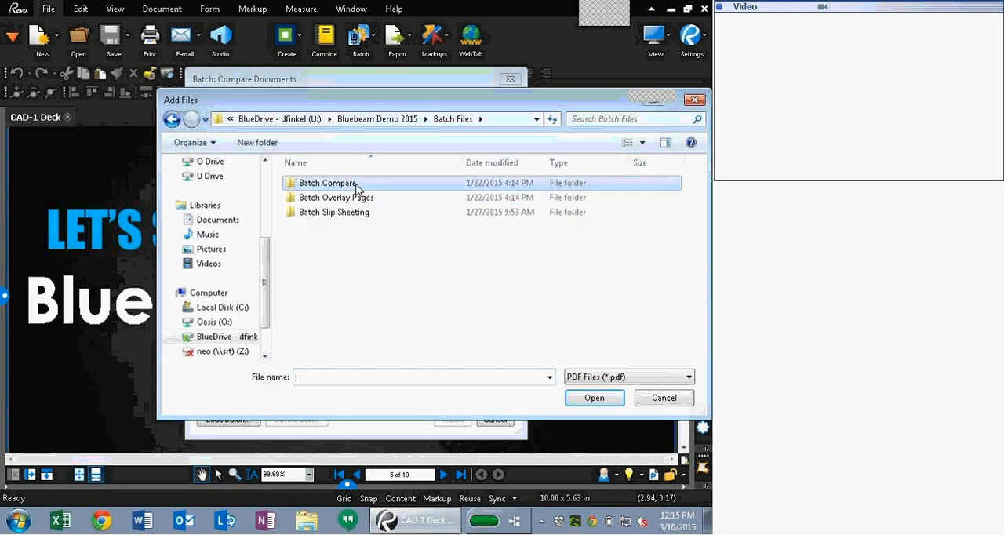
double_click(354, 182)
double_click(337, 201)
drag(423, 281, 284, 94)
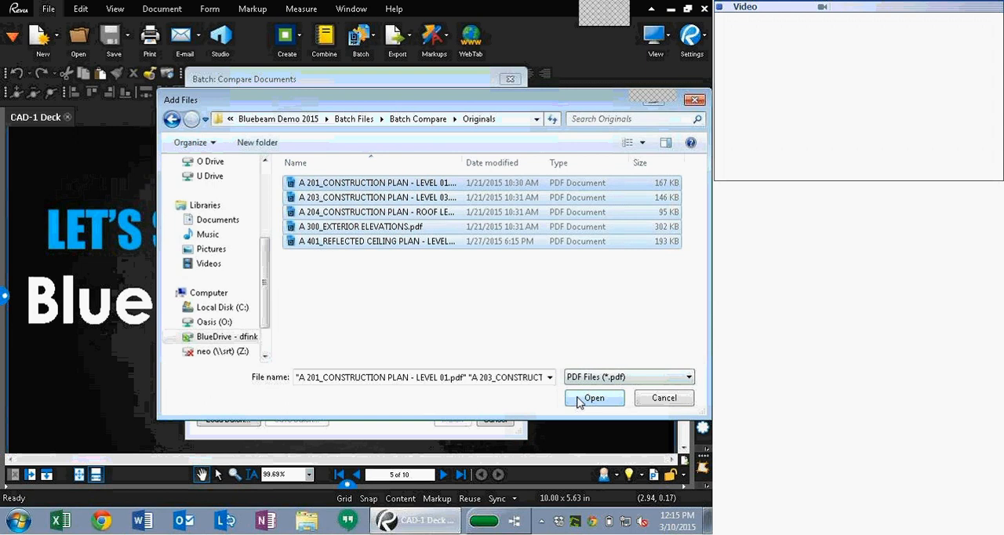
click(579, 399)
Step: Add all PDFs from the Batch Compare Revisions folder as the revised pages
click(243, 348)
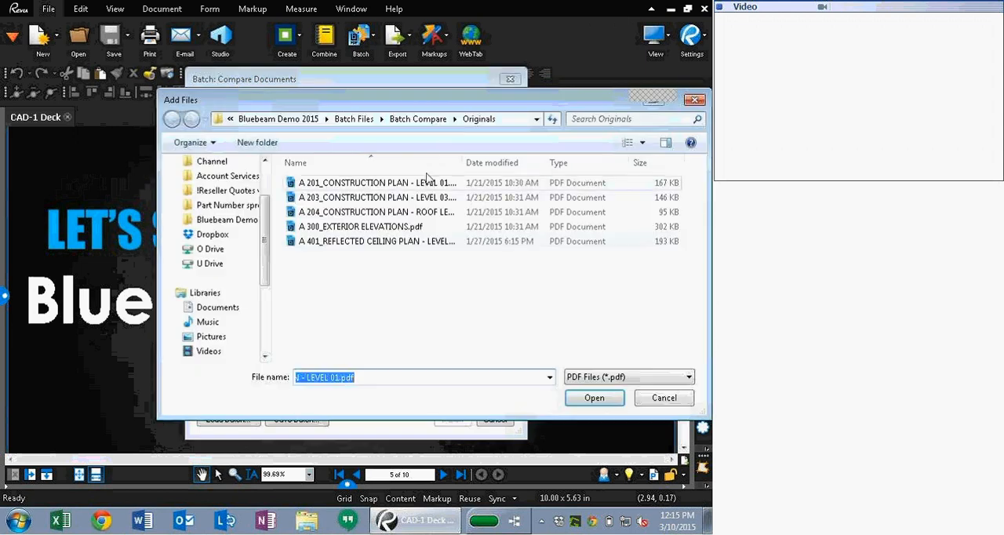
click(434, 118)
double_click(316, 212)
key(ctrl+a)
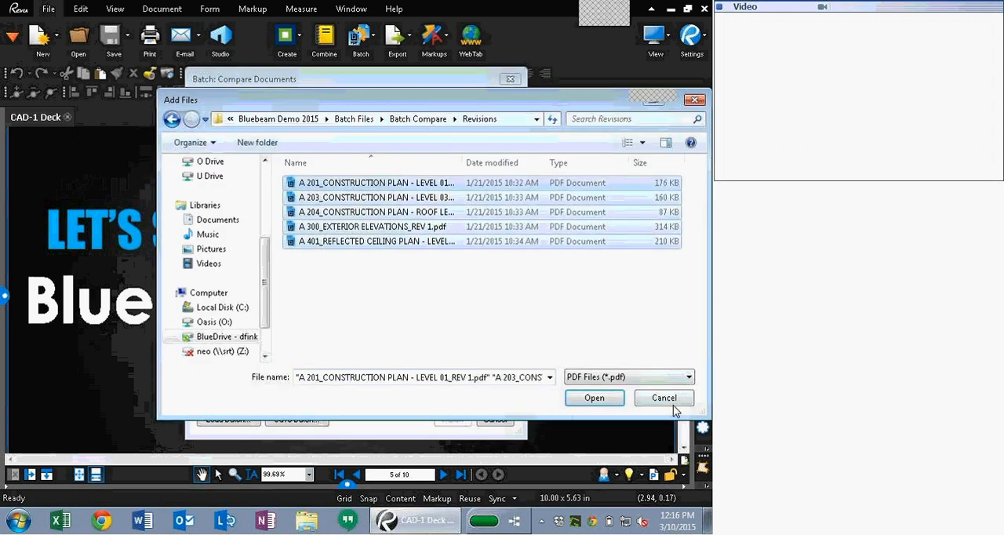
click(596, 398)
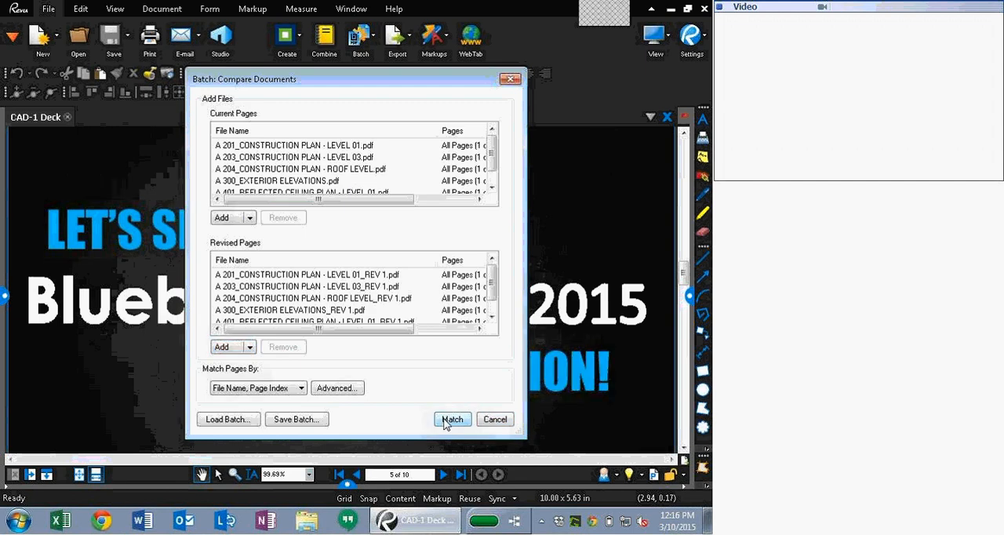
Step: Match the pages, run the comparison, expand the compared pages list in its summary, and close it
click(452, 420)
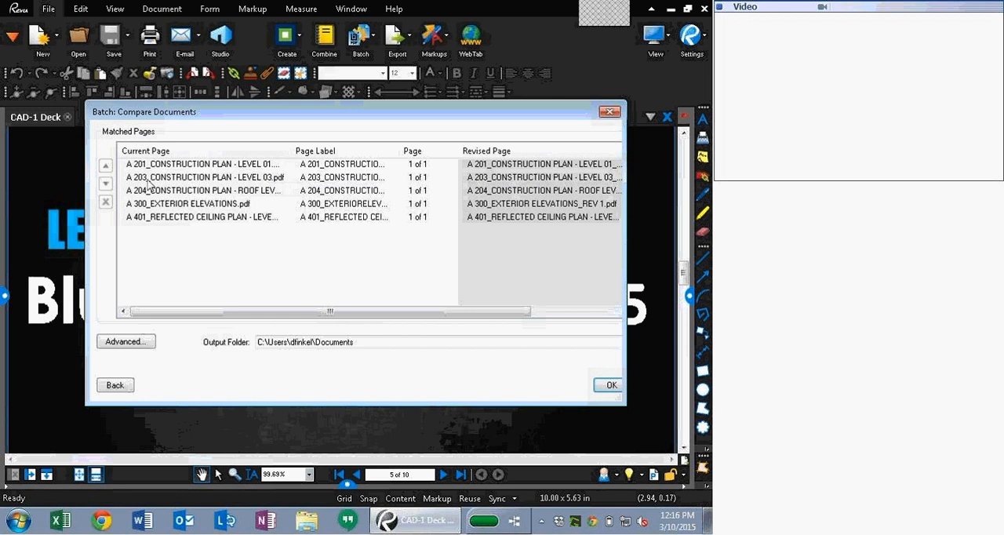
click(201, 192)
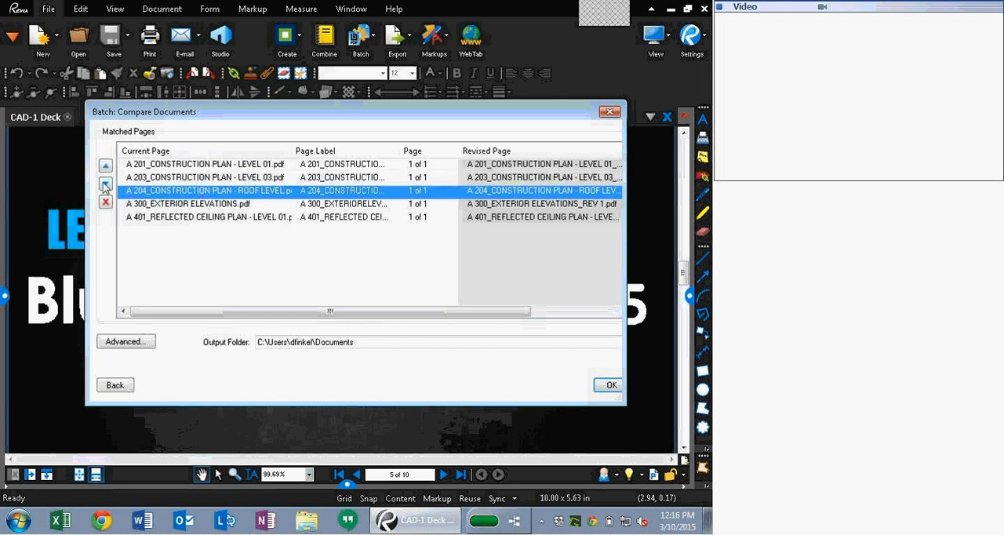
click(610, 385)
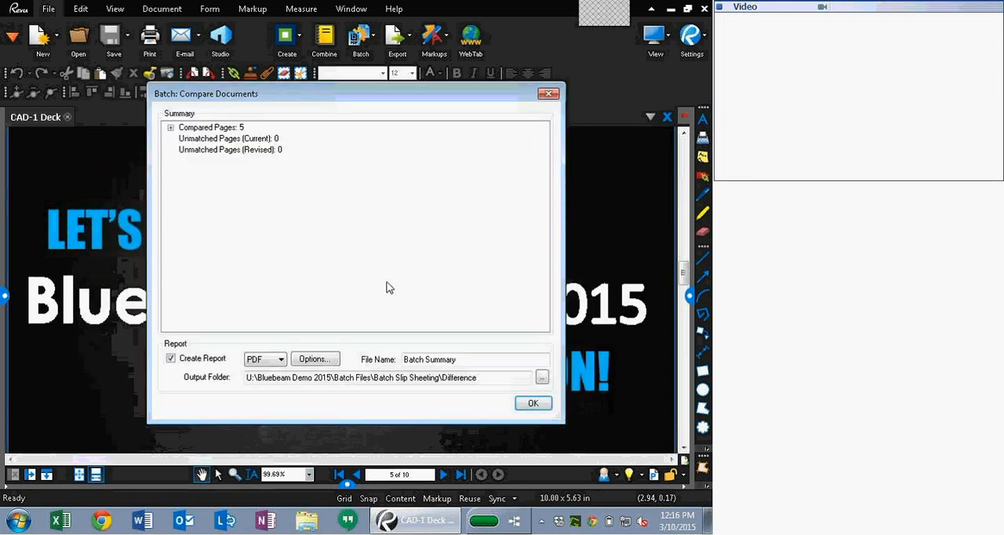
click(170, 127)
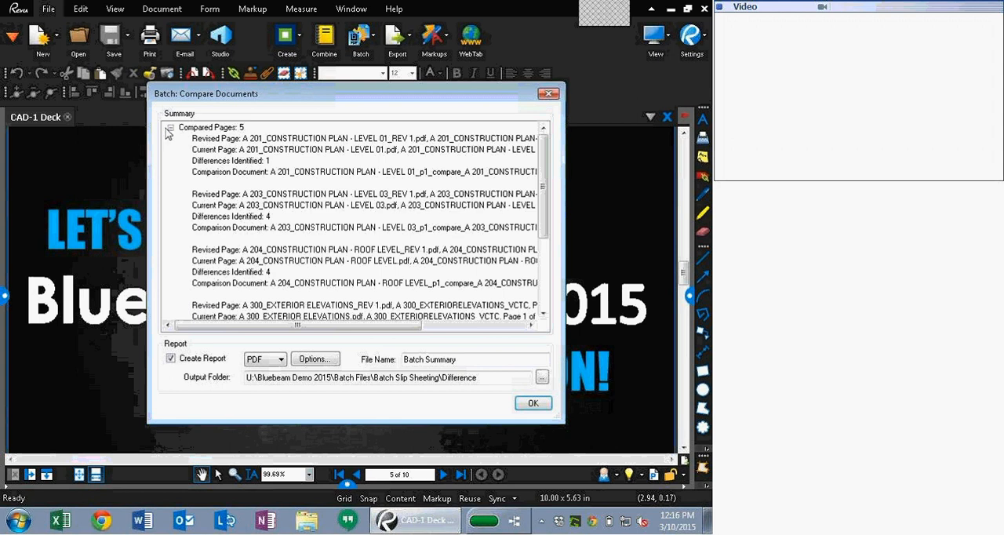
click(534, 401)
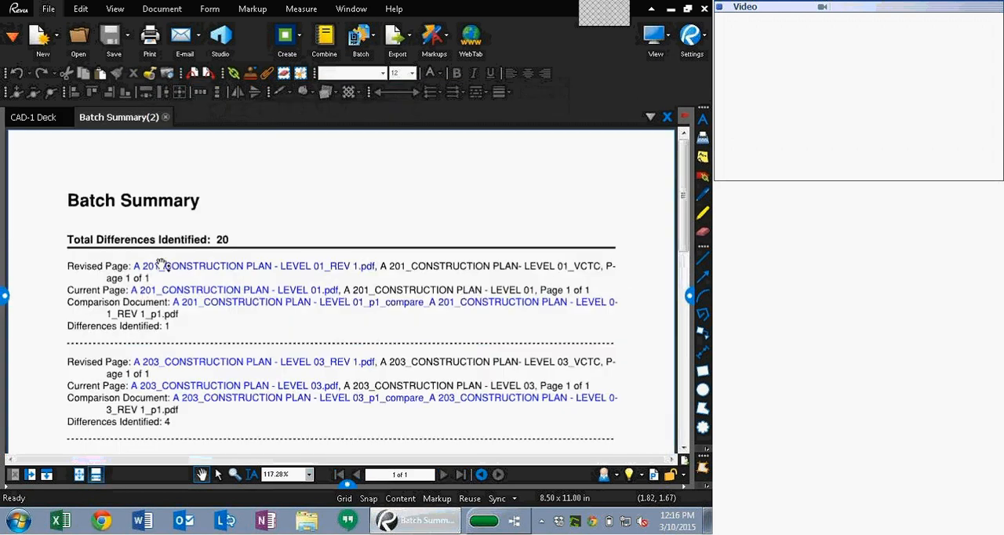
Step: Open the A 201 and A 203 comparison documents from the Batch Summary to review the highlighted differences
click(200, 307)
scroll(313, 227, up, 3)
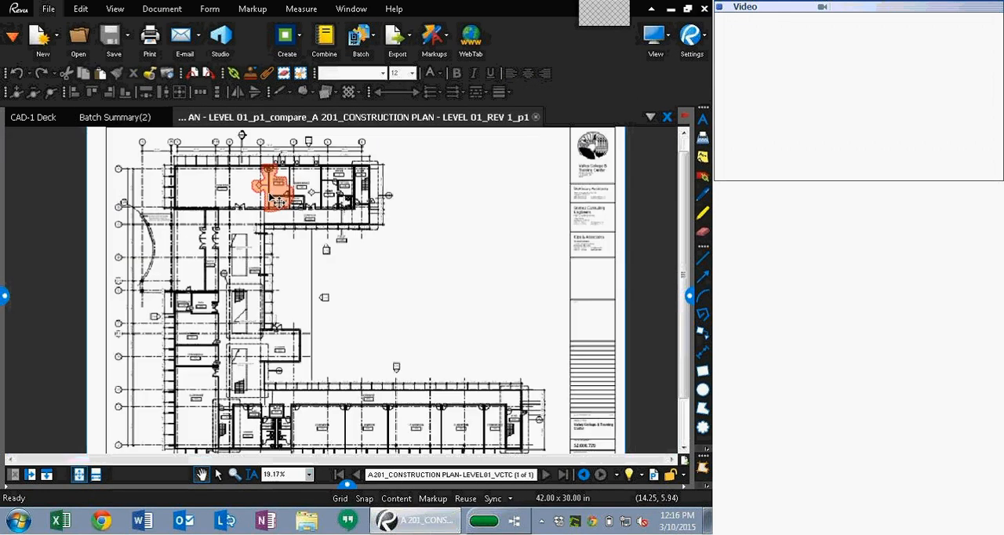
click(4, 296)
click(59, 117)
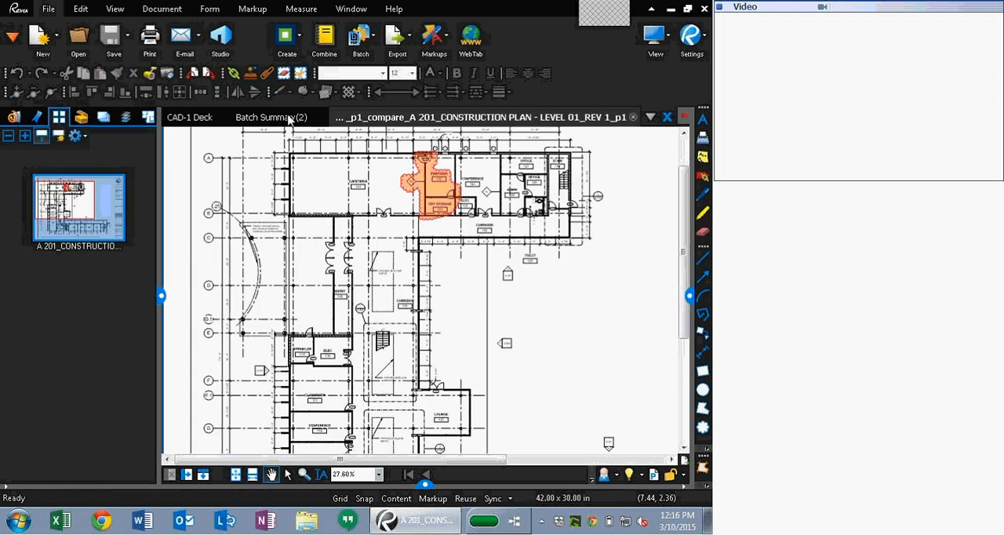
click(246, 118)
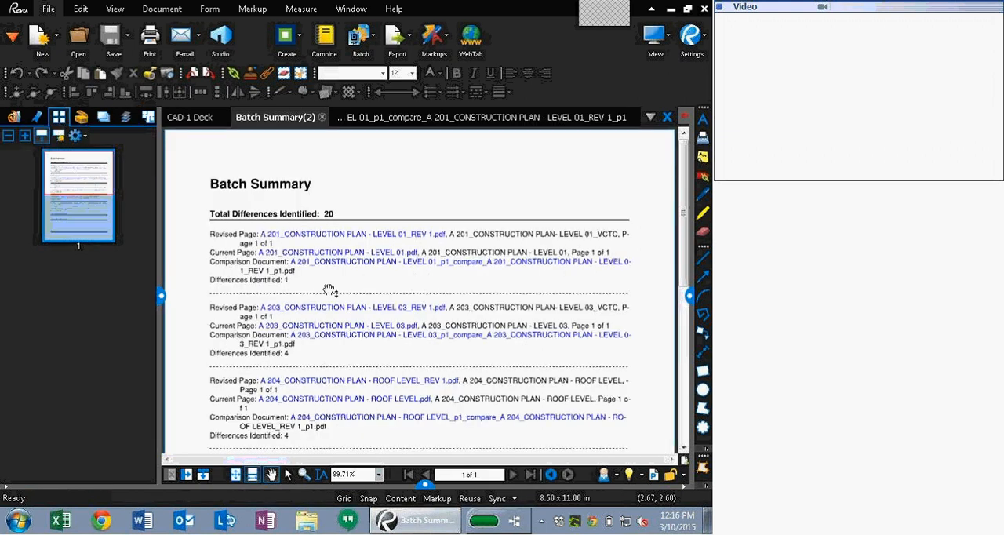
click(312, 335)
scroll(350, 184, up, 1)
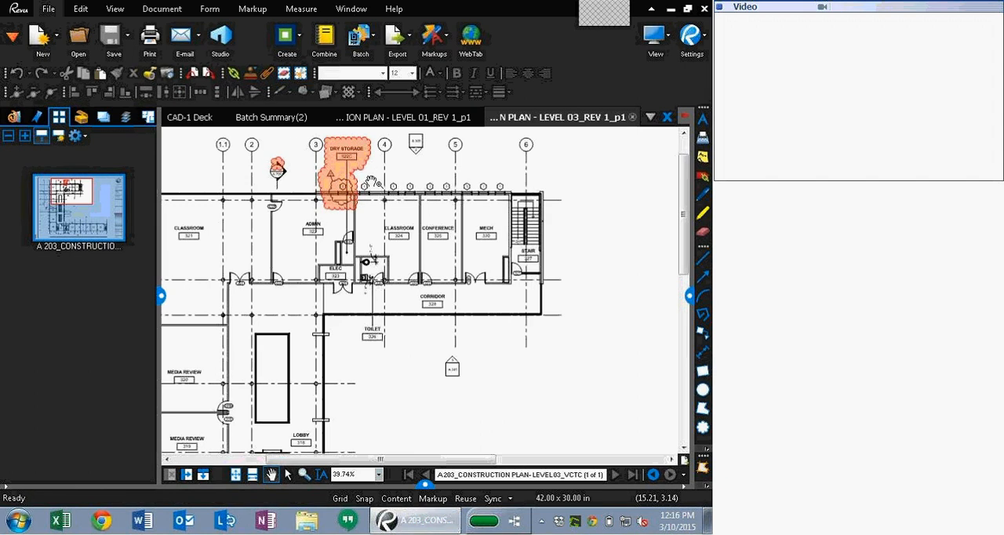
click(283, 121)
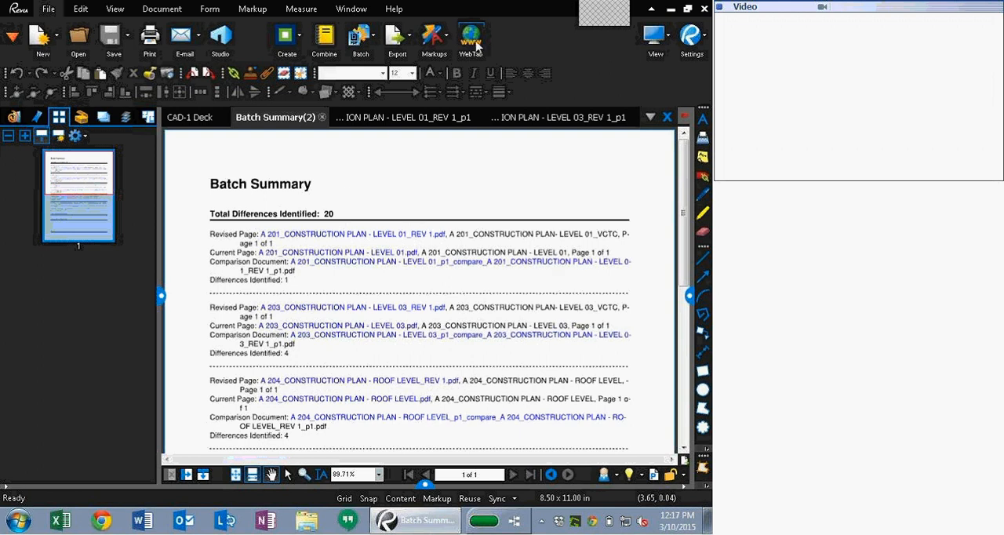
Step: Close the Batch Summary report and both comparison documents
click(321, 117)
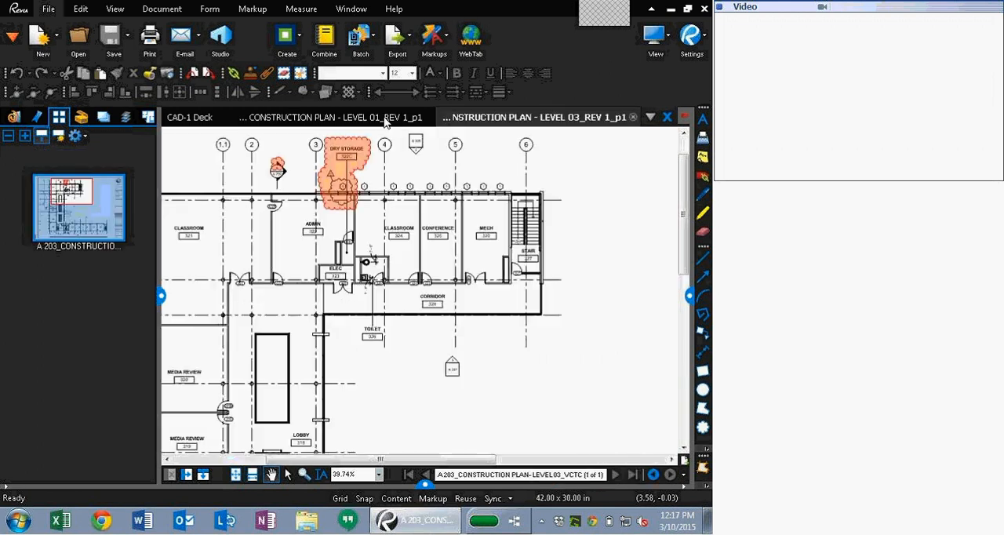
click(633, 117)
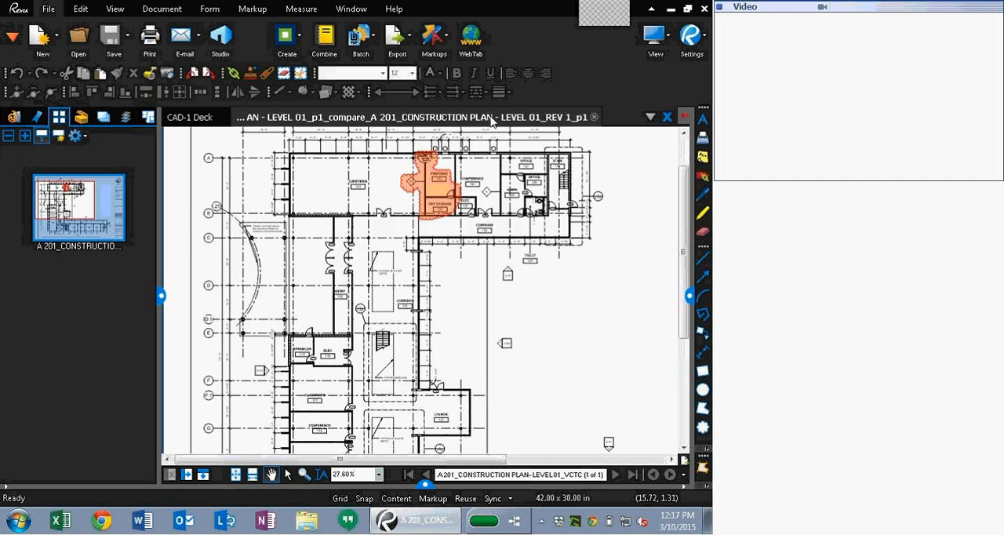
click(594, 117)
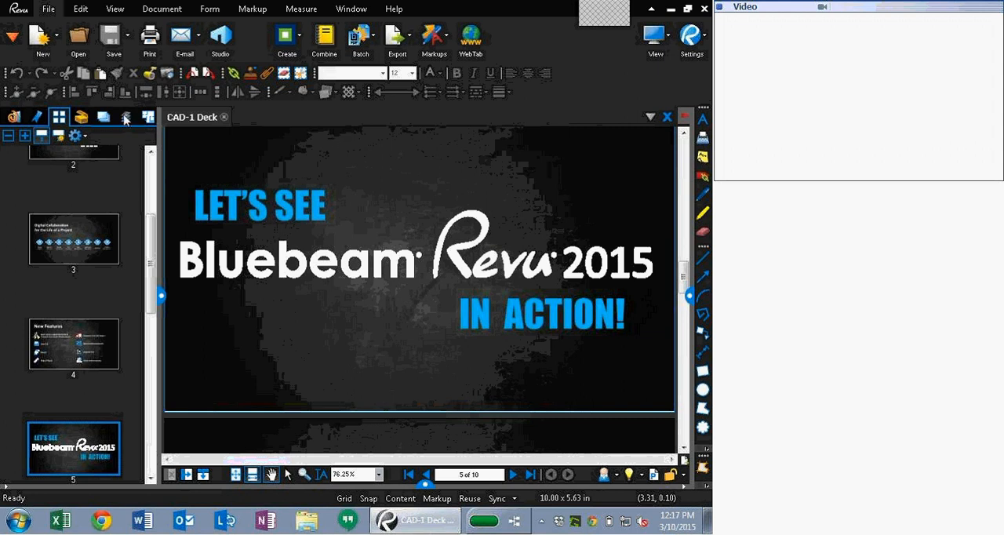
Step: Open the Sets panel and start creating a new set, dismissing the compatibility notice
click(22, 47)
click(24, 233)
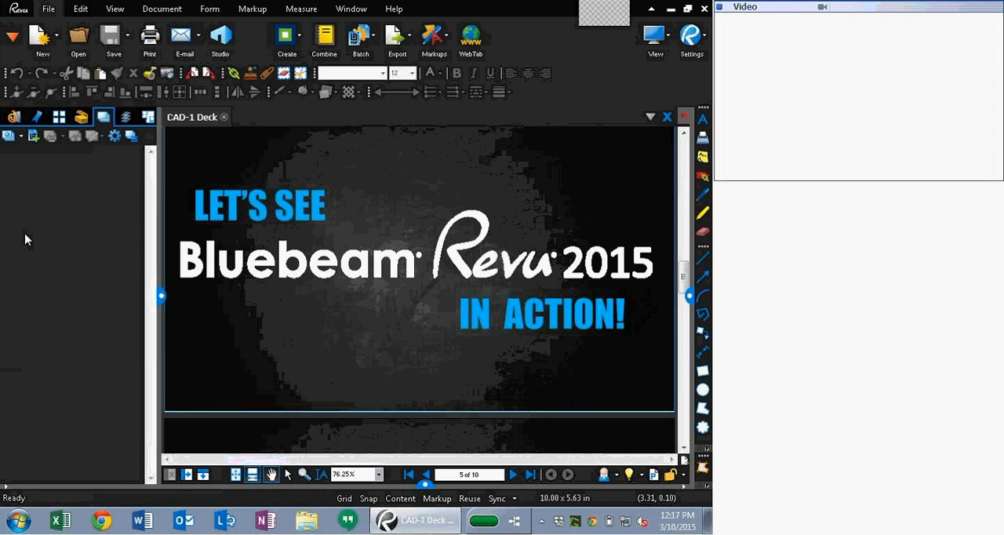
click(8, 137)
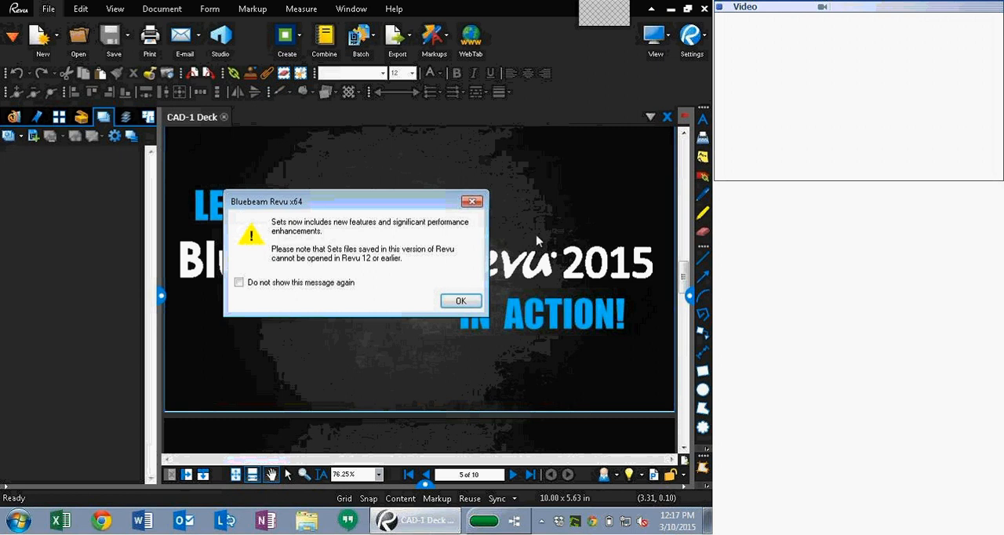
click(461, 302)
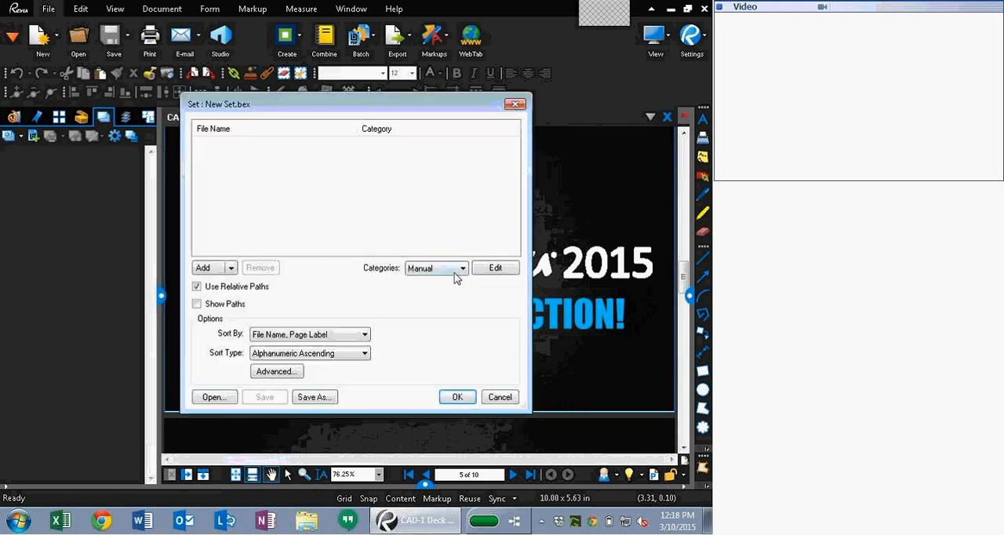
Step: Review the category filters of the Construction categories template for the new set
click(203, 269)
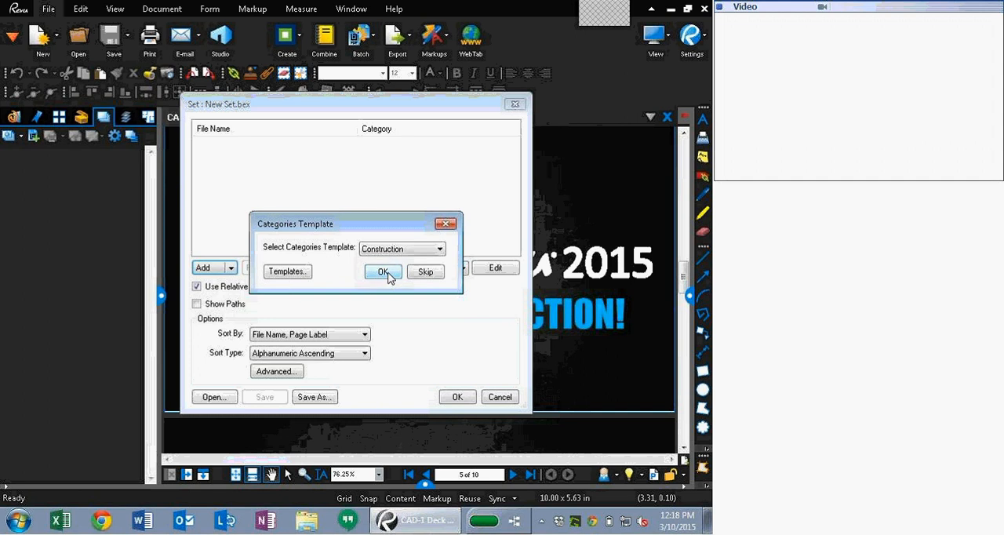
click(294, 275)
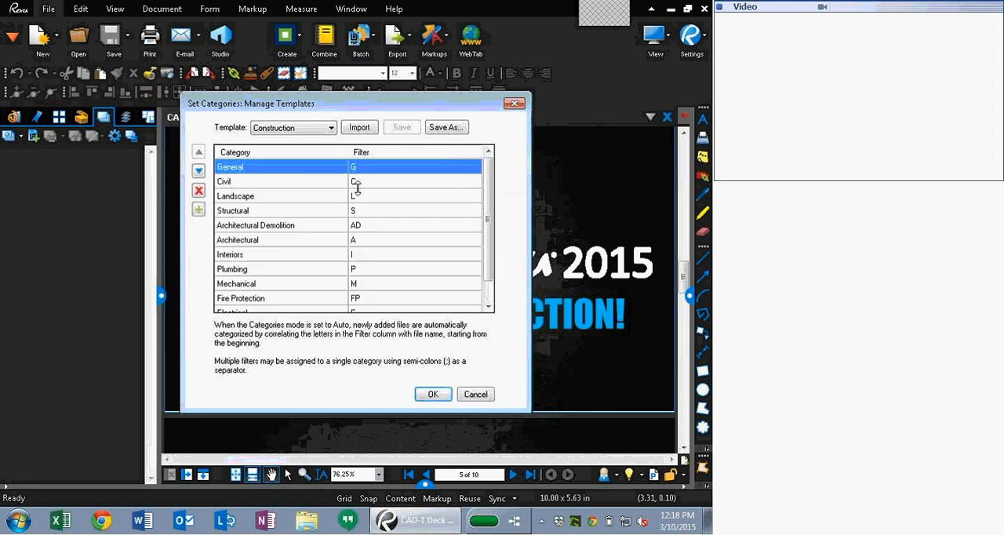
scroll(461, 189, down, 1)
scroll(462, 189, up, 1)
click(429, 394)
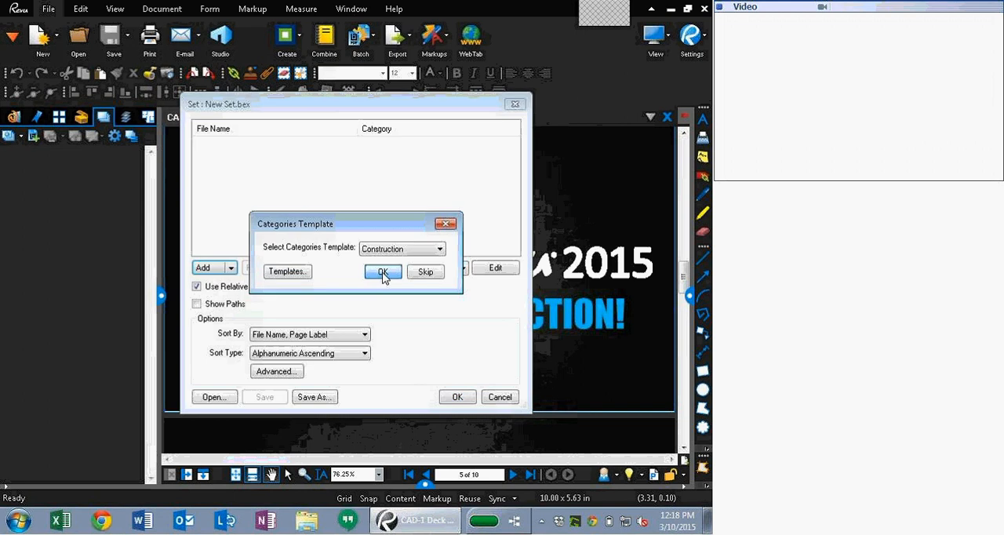
Step: Set the set's categories mode to Auto
click(383, 272)
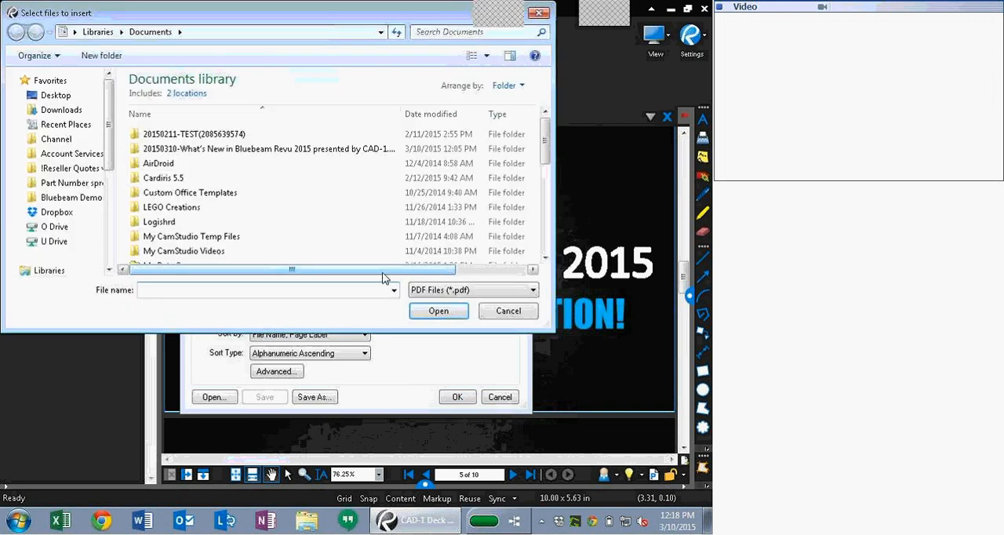
click(508, 311)
click(443, 268)
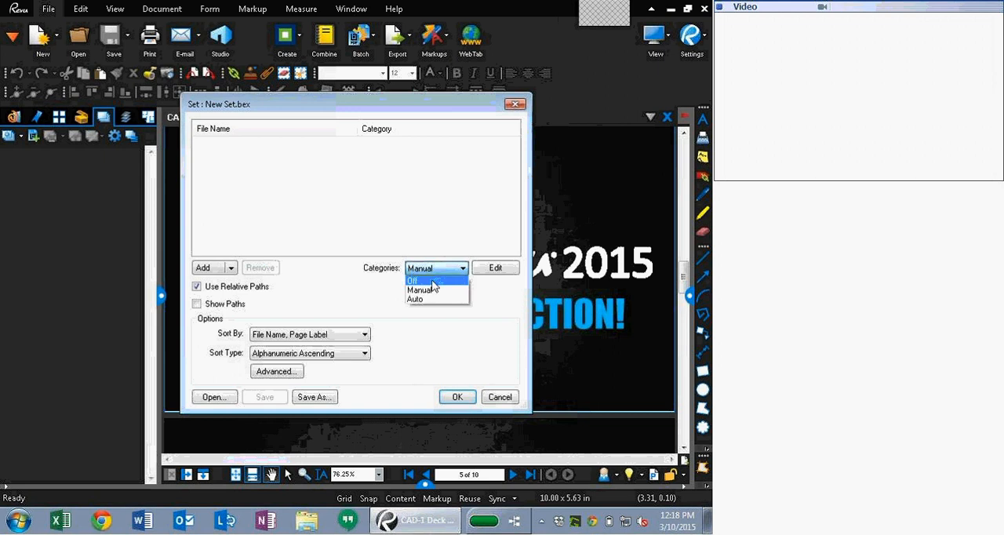
click(415, 299)
Step: Add all PDFs from the Sets 3.0 Original Drawings folder to the set using the Construction template
click(204, 269)
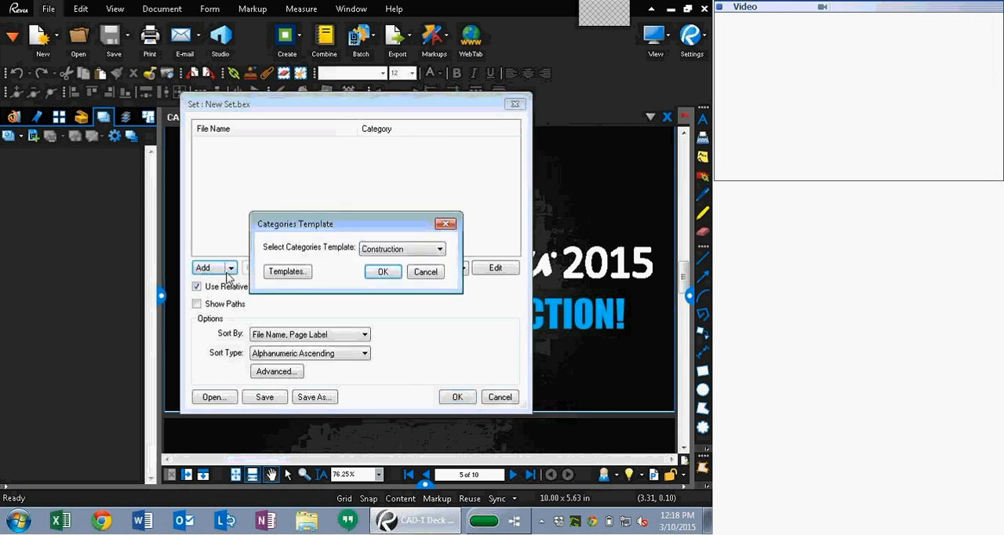
click(381, 272)
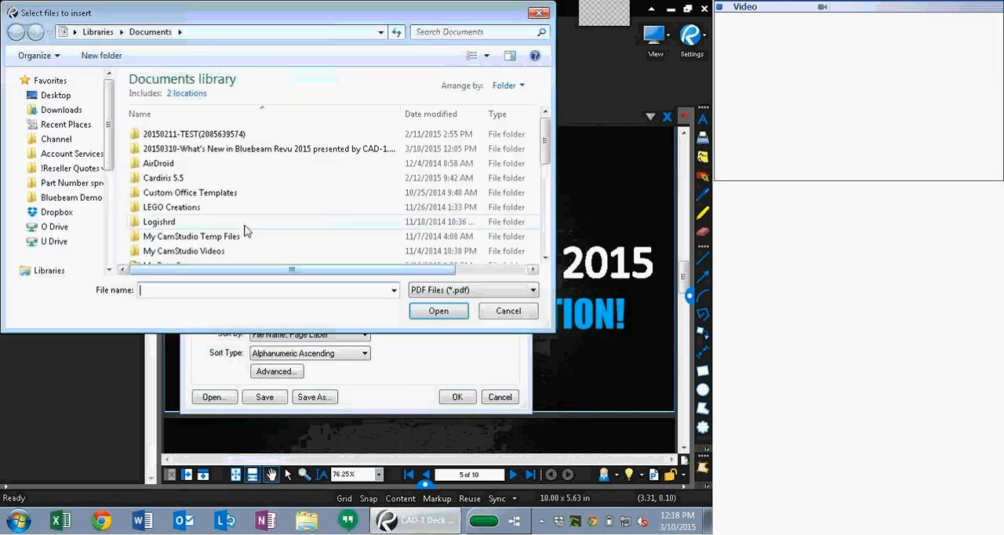
click(76, 204)
click(182, 242)
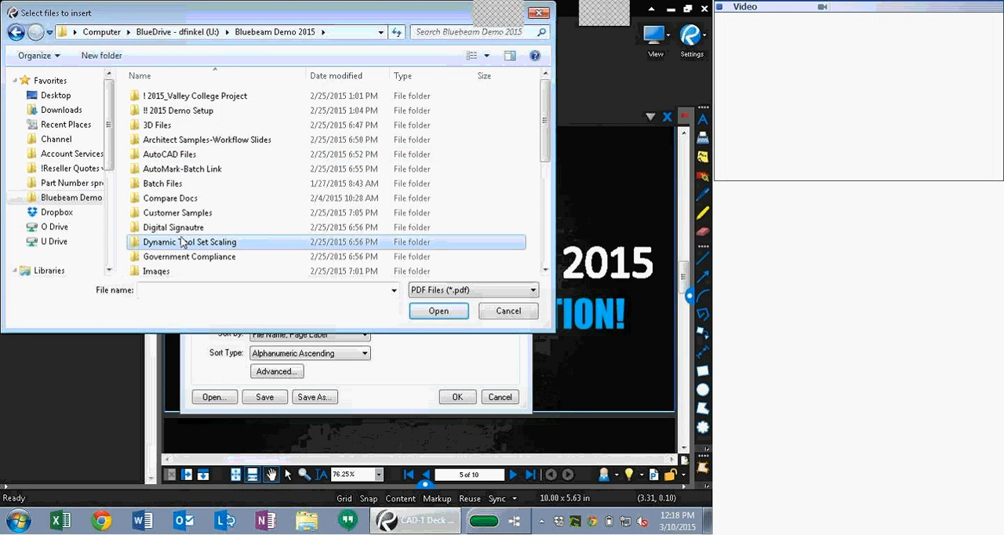
scroll(182, 242, down, 1)
scroll(189, 227, down, 4)
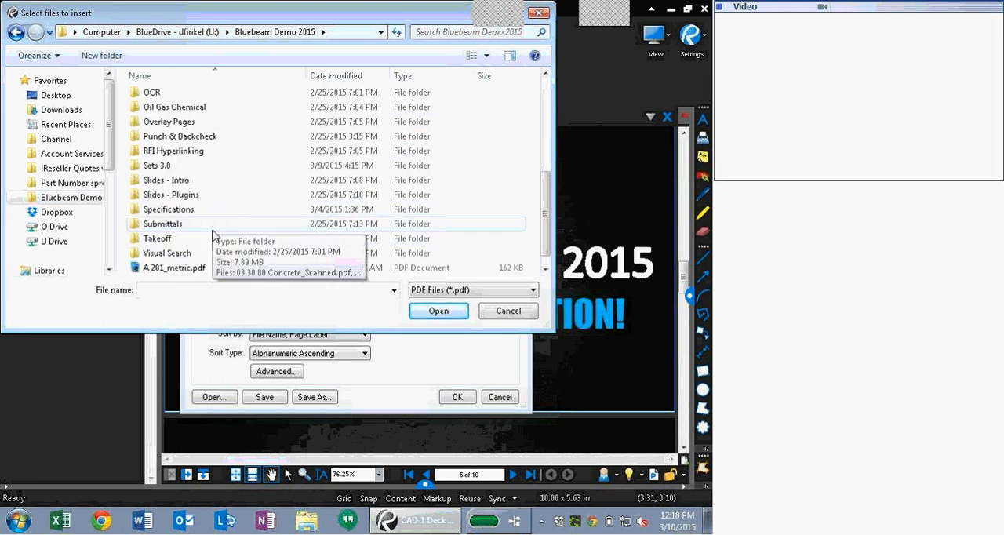
double_click(190, 165)
double_click(180, 96)
click(232, 125)
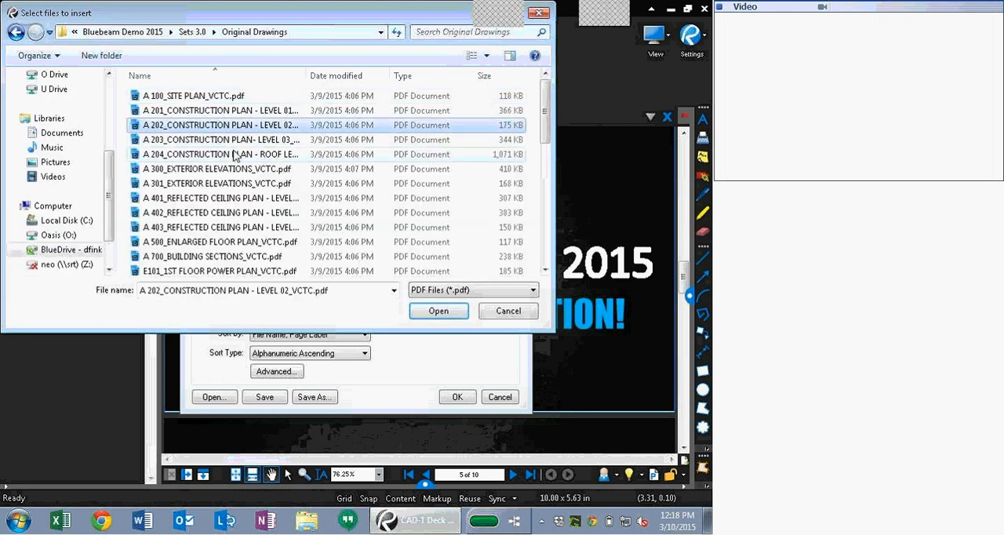
key(ctrl+a)
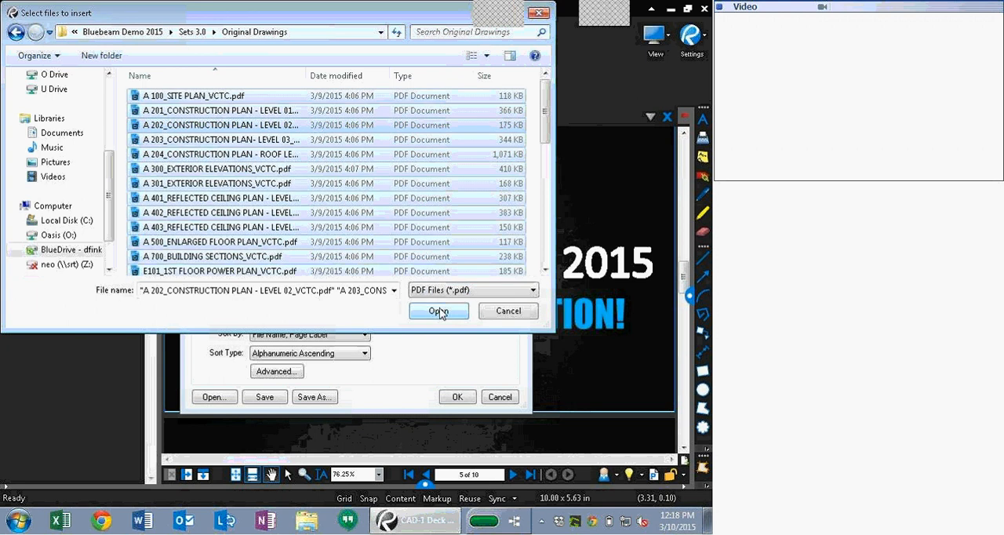
click(438, 313)
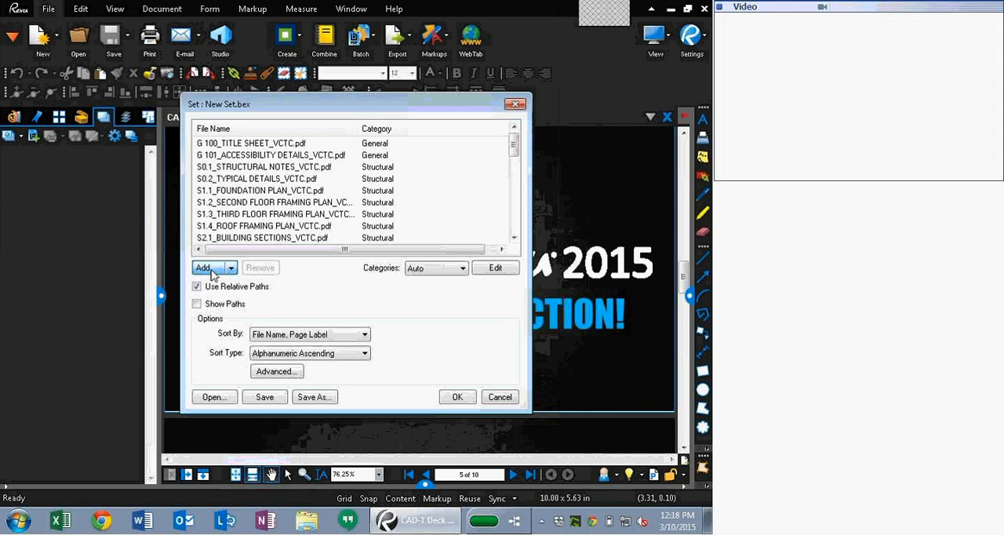
Step: Add all PDFs from the Sets 3.0 Revision 01 folder to the set
click(154, 331)
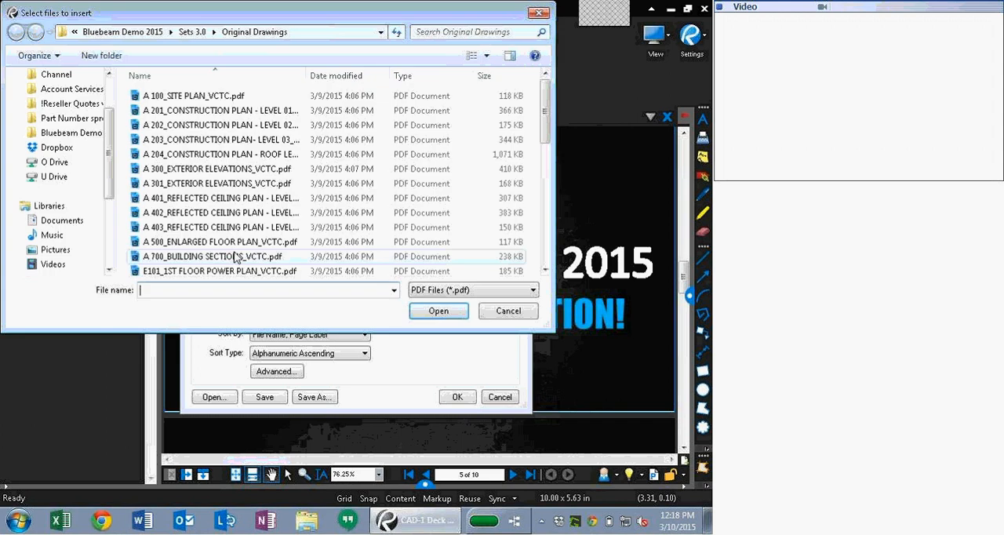
click(193, 31)
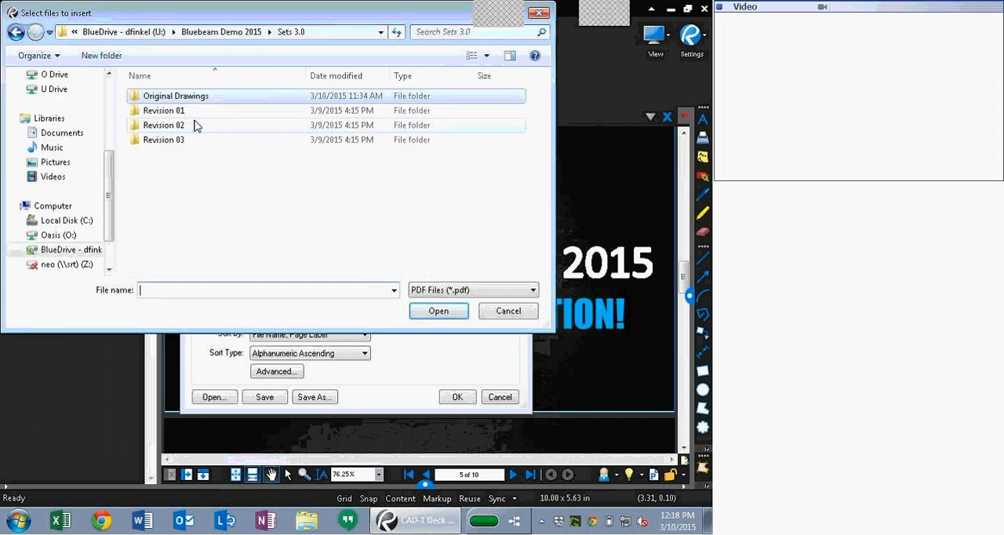
double_click(163, 110)
drag(242, 212, 141, 91)
click(440, 312)
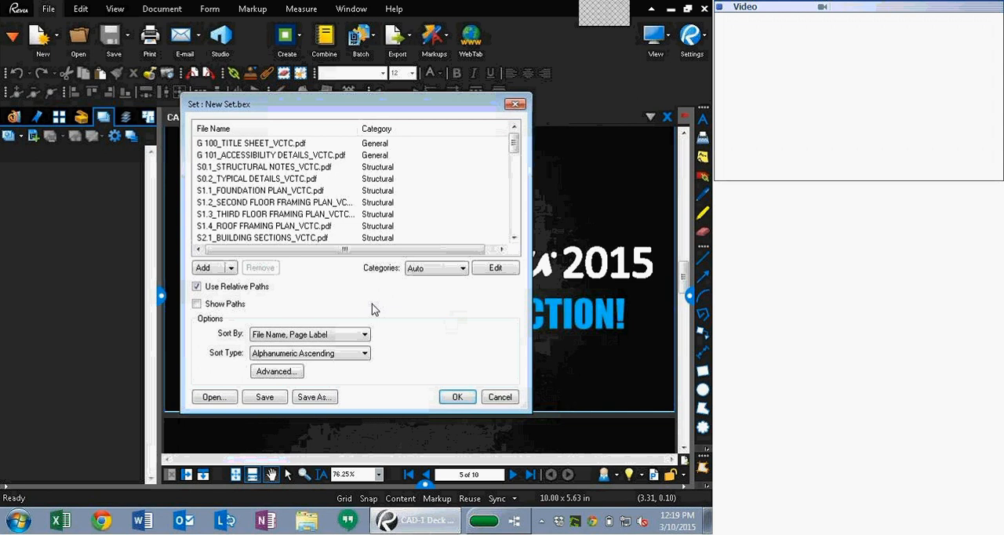
Step: Review the advanced revision options, confirm the set, and accept the matched revised pages
click(276, 371)
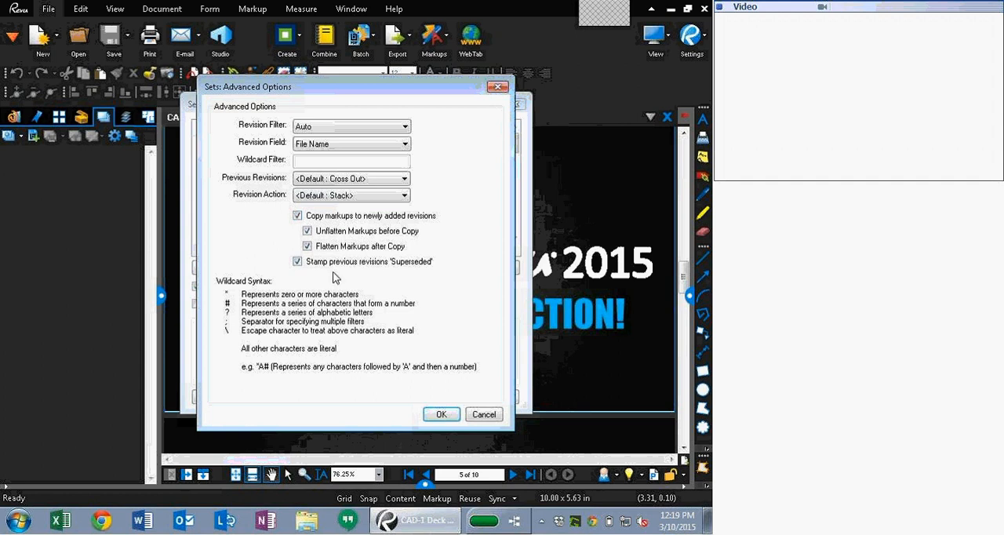
click(441, 415)
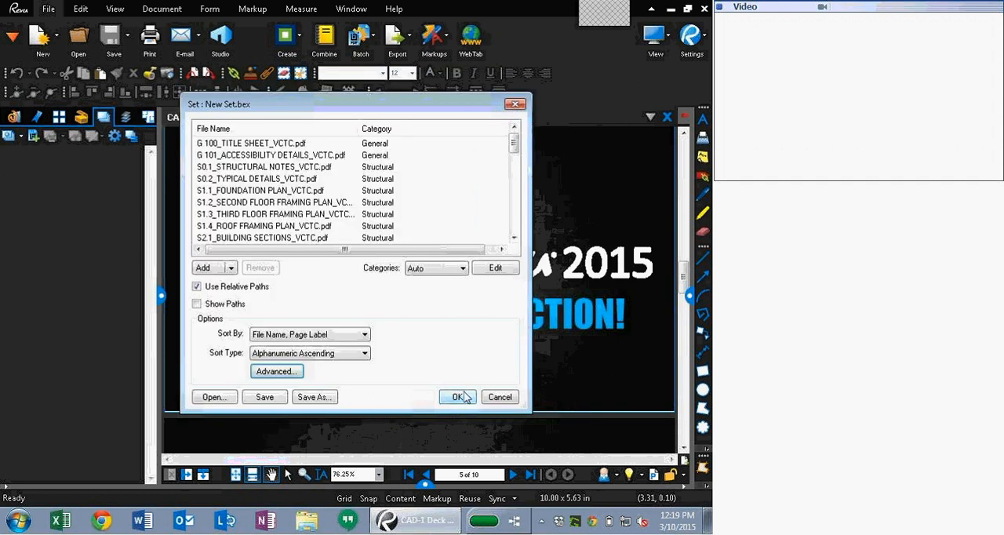
click(465, 397)
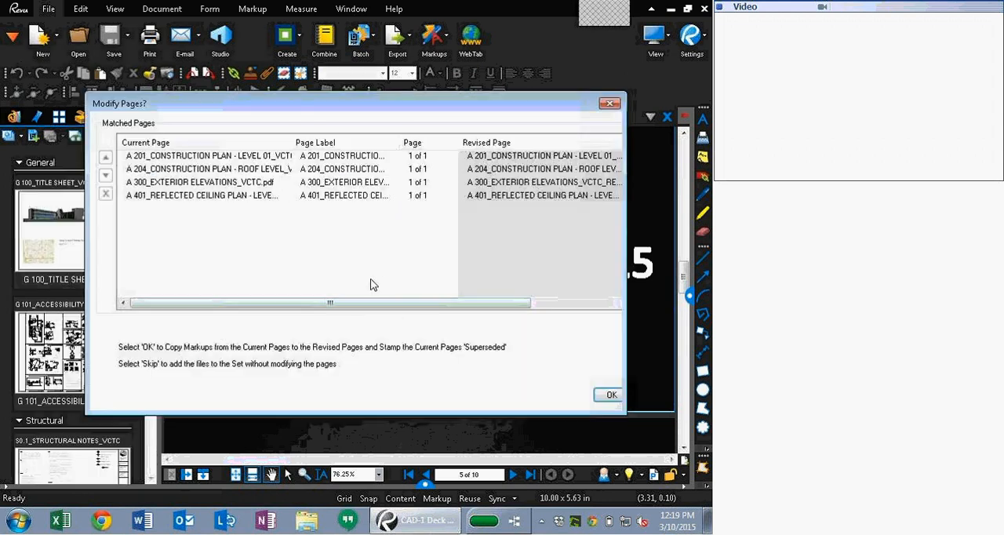
drag(354, 308, 284, 313)
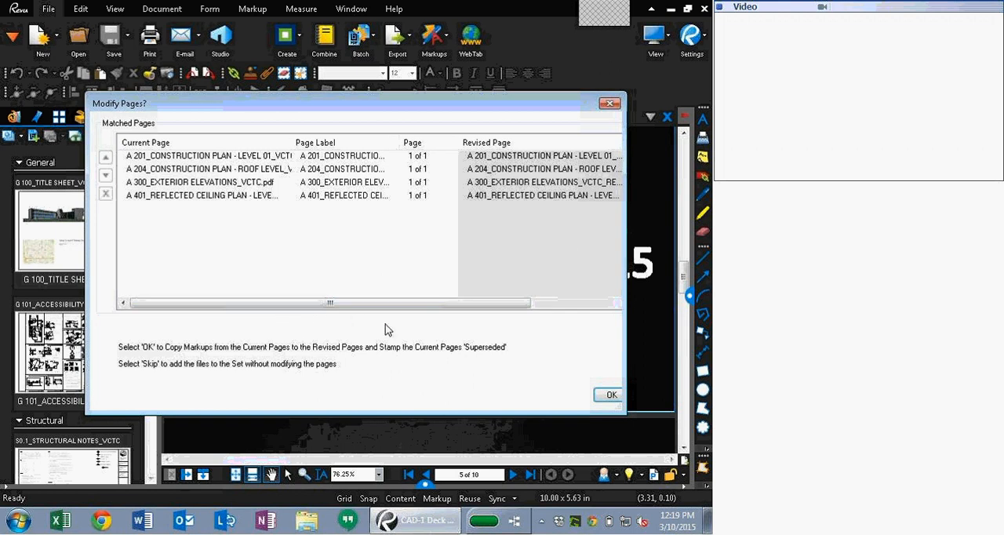
click(614, 399)
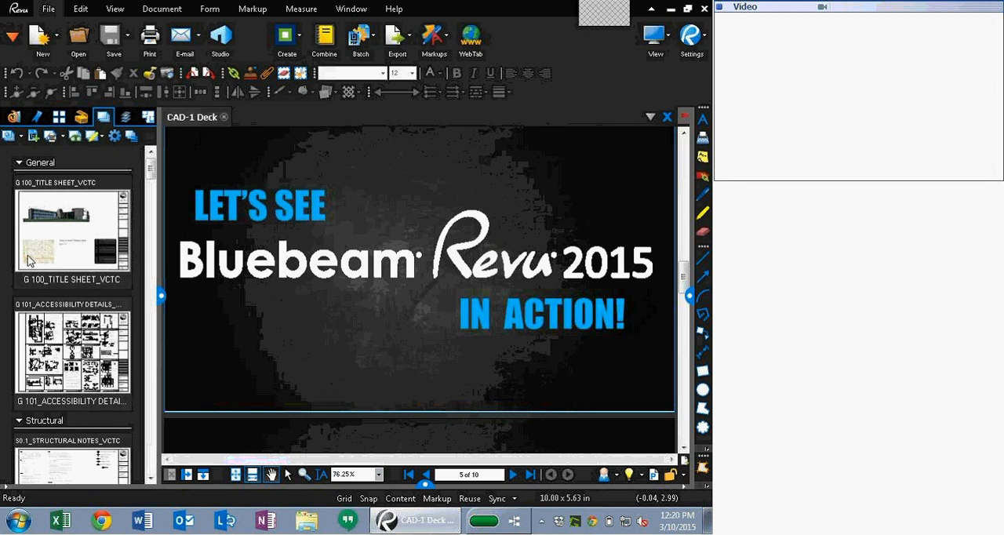
Step: Browse the set's sheets by category, toggling the thumbnails off and back on
scroll(32, 271, down, 10)
scroll(32, 272, down, 5)
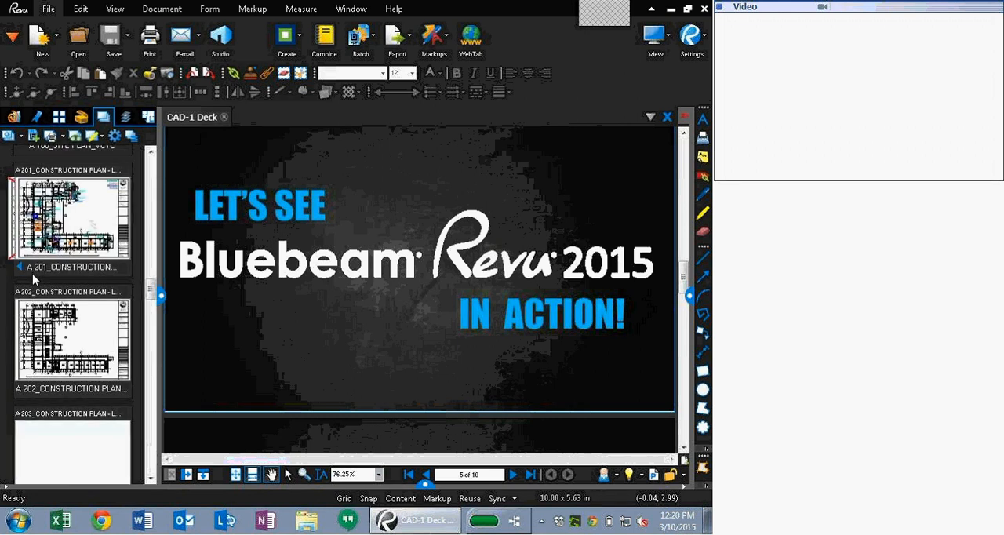
scroll(32, 294, down, 15)
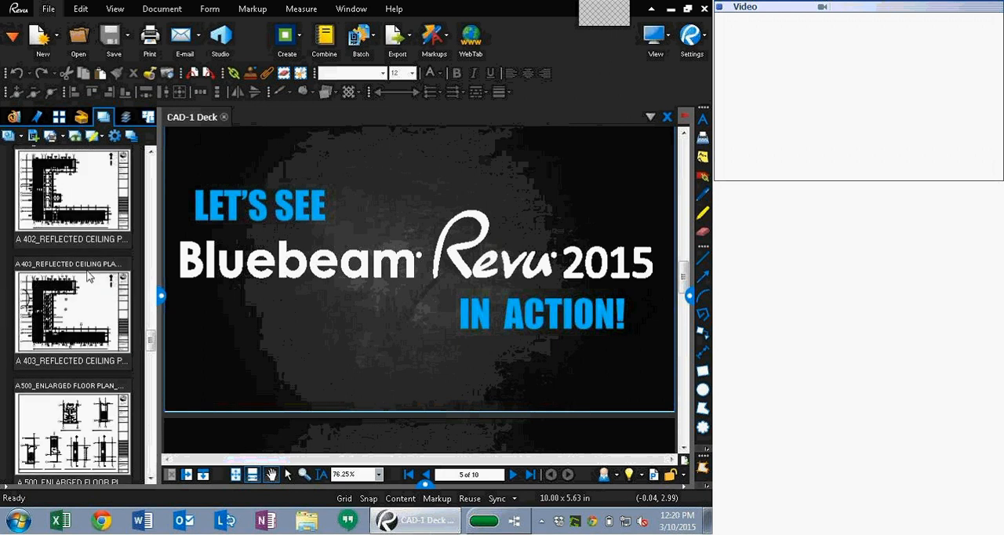
scroll(91, 277, up, 20)
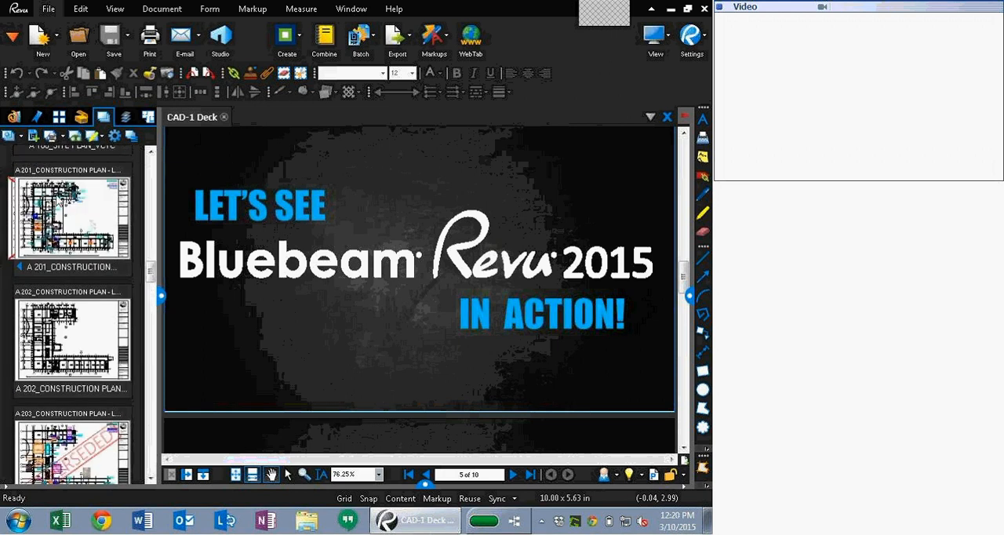
click(131, 137)
scroll(71, 314, up, 5)
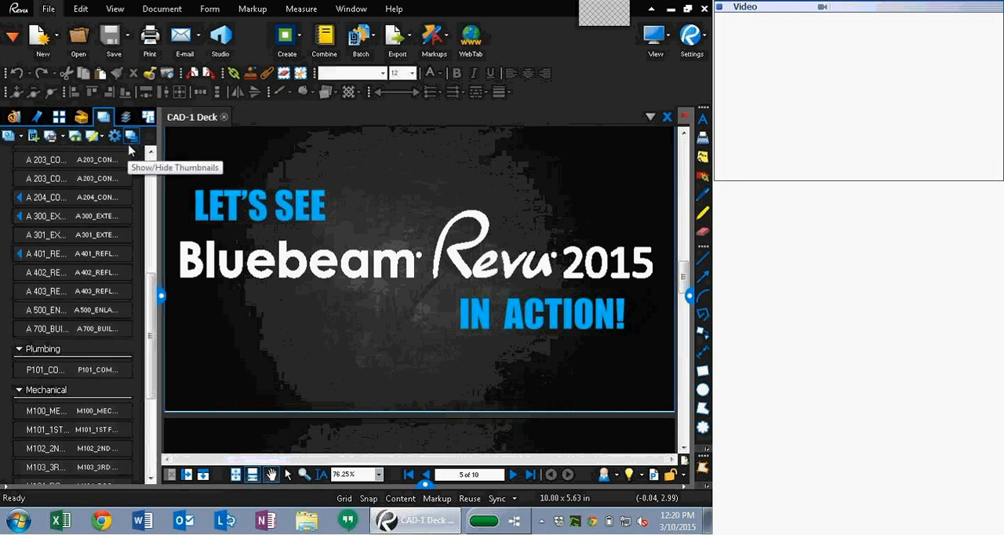
mouse_move(38, 191)
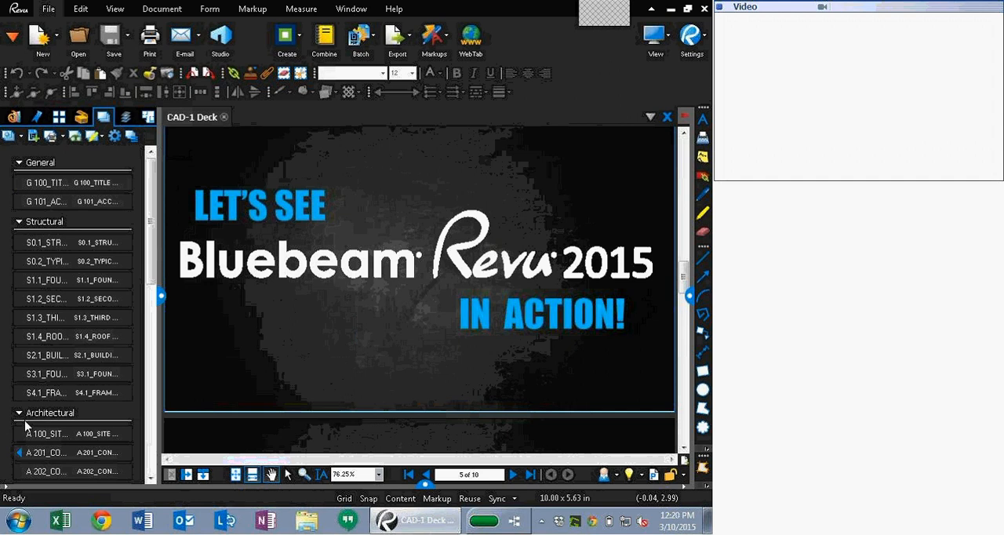
click(130, 137)
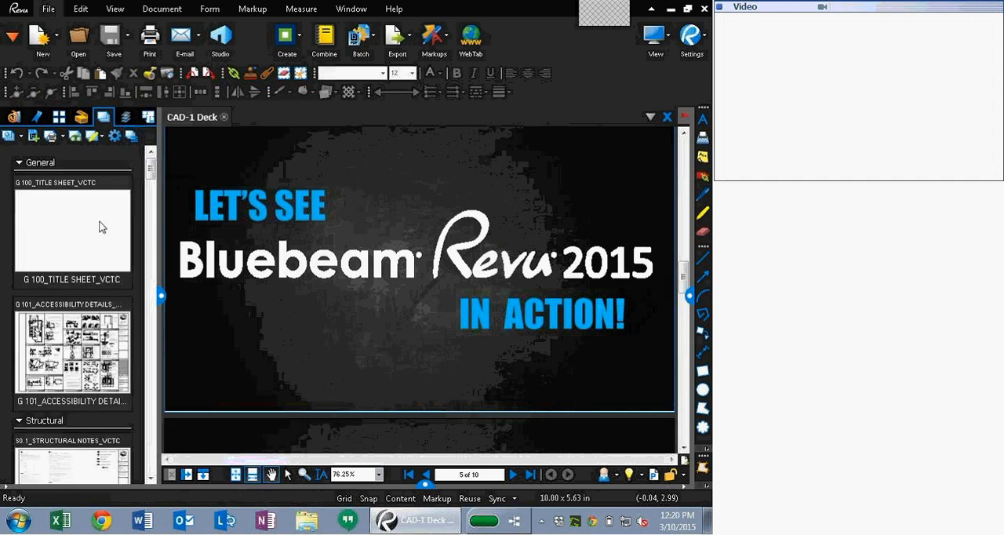
scroll(84, 296, down, 10)
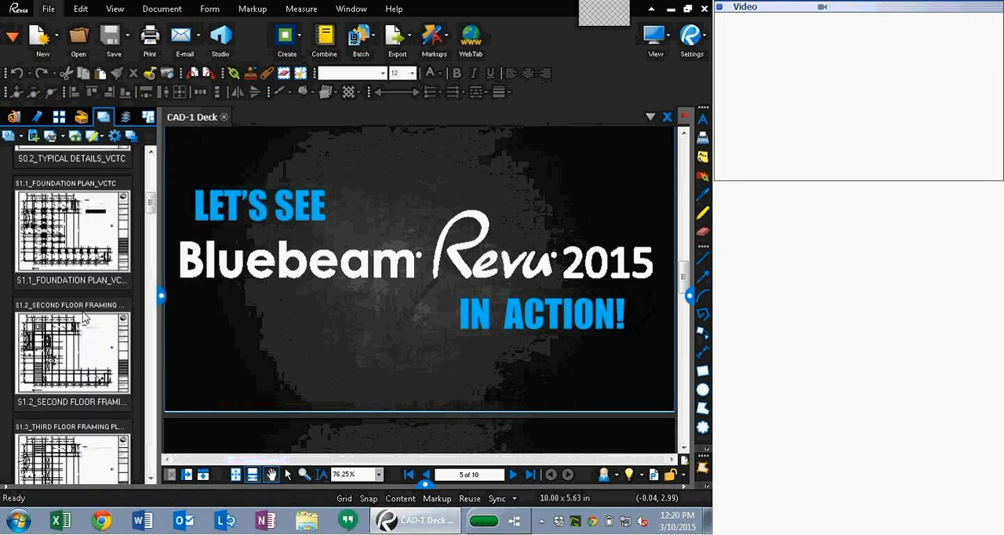
scroll(83, 316, down, 5)
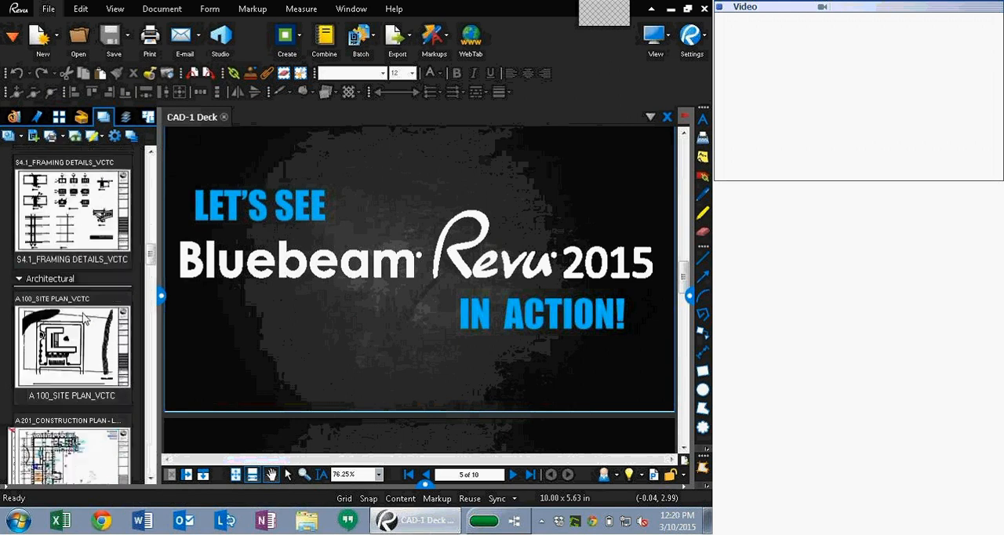
Step: Open the A 201 sheet and switch between its superseded previous revision and current revision
click(72, 235)
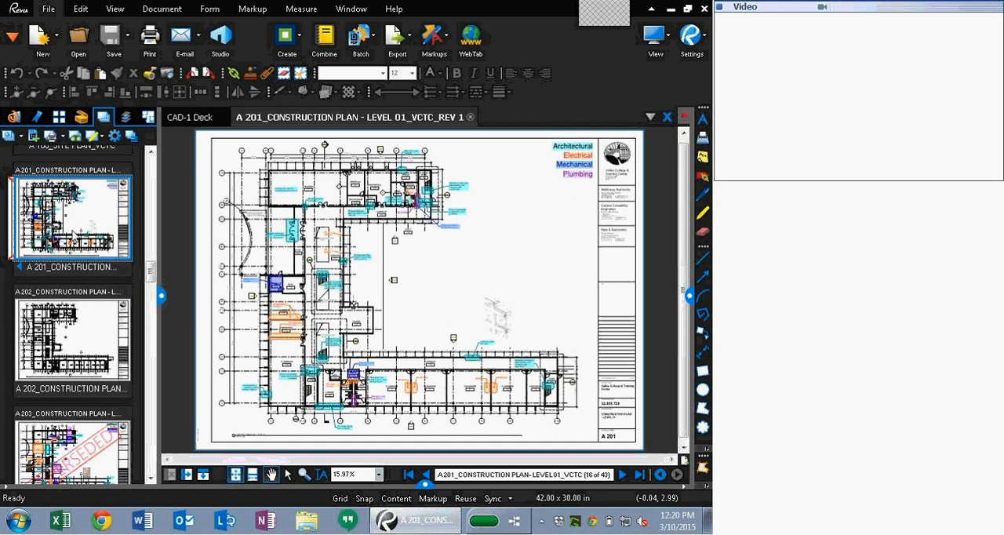
click(19, 271)
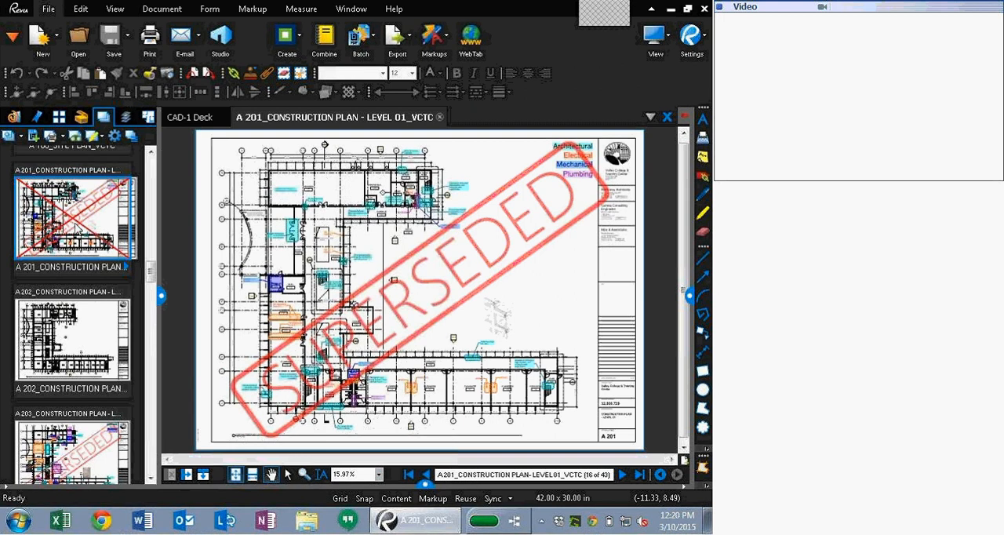
click(123, 269)
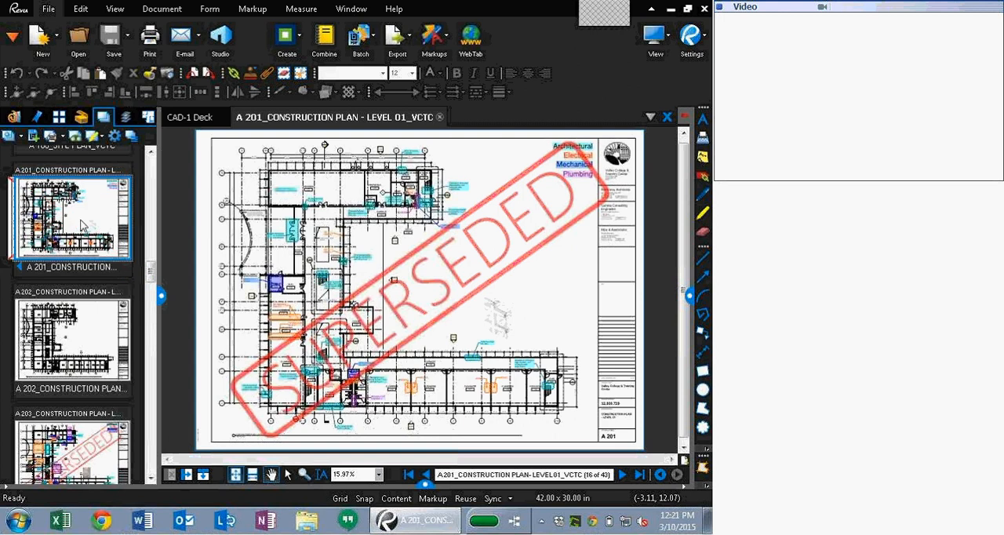
scroll(342, 282, up, 5)
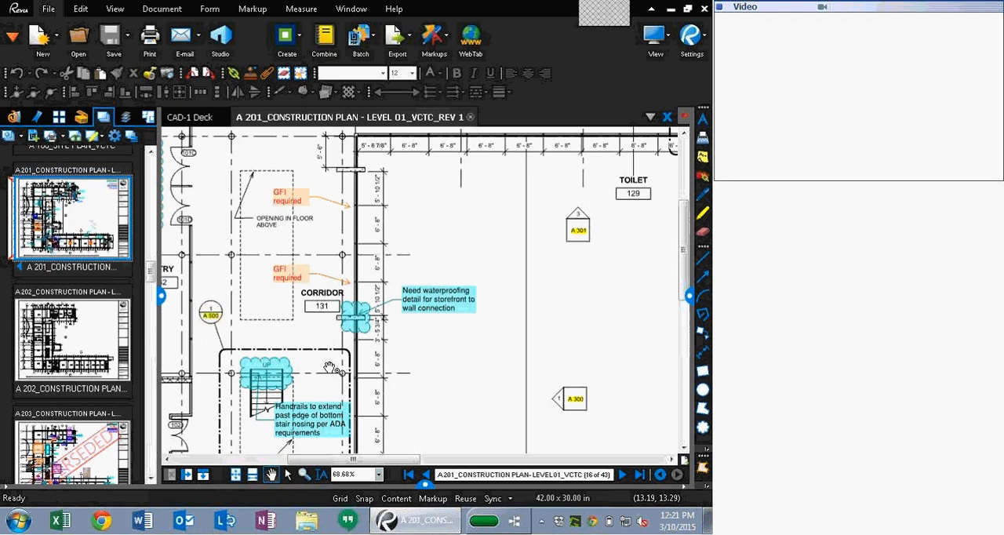
Step: Close the A 201_CONSTRUCTION PLAN - LEVEL 01_VCTC_REV 1 document tab
scroll(331, 367, down, 1)
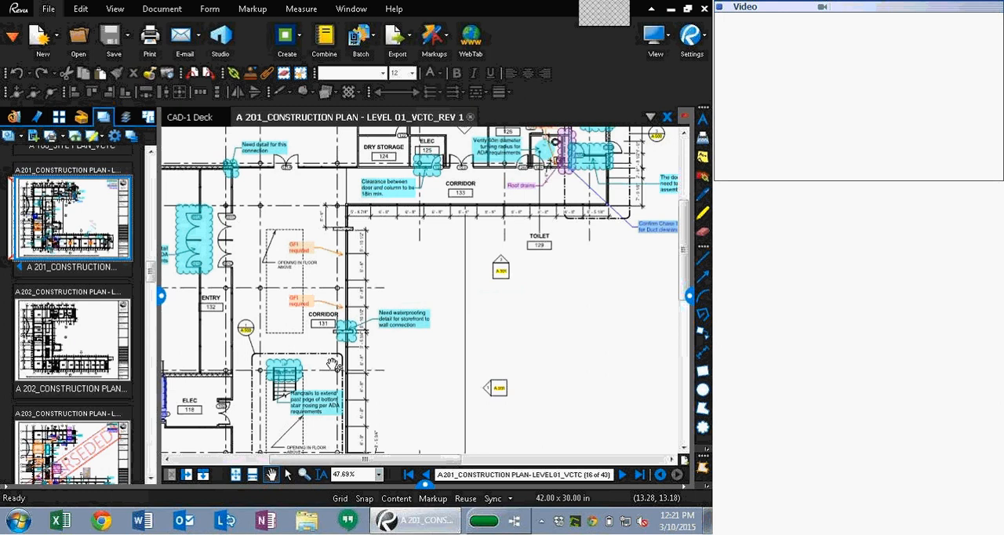
right_click(67, 240)
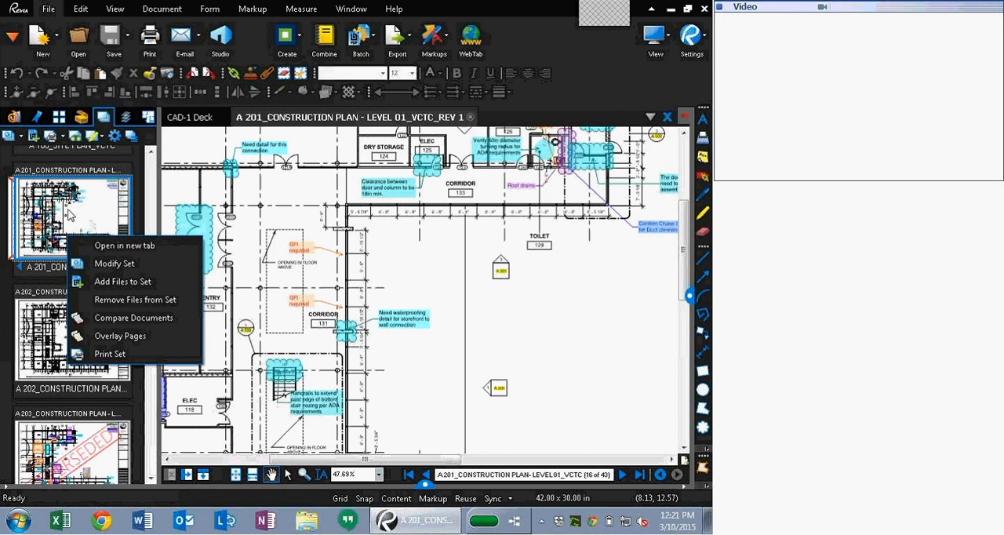
click(69, 216)
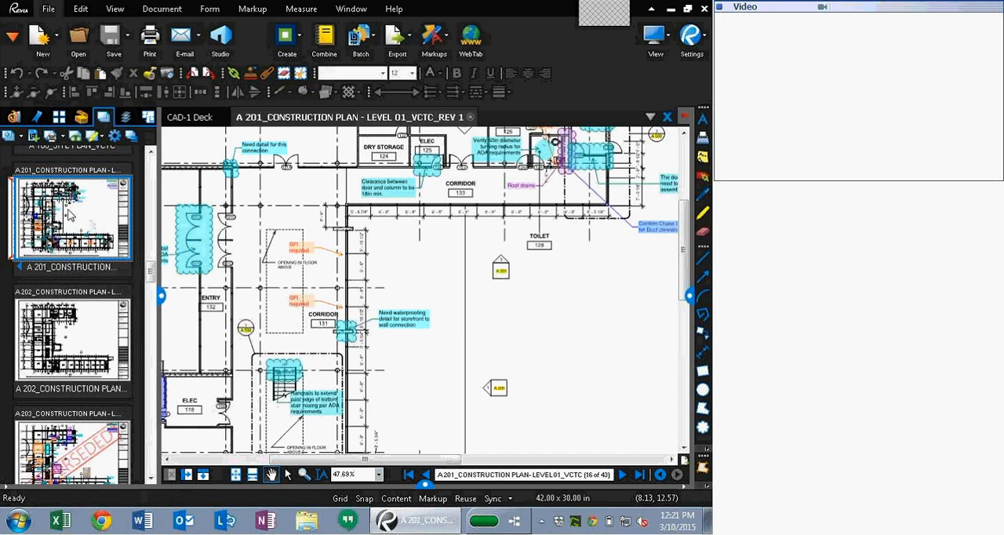
click(473, 118)
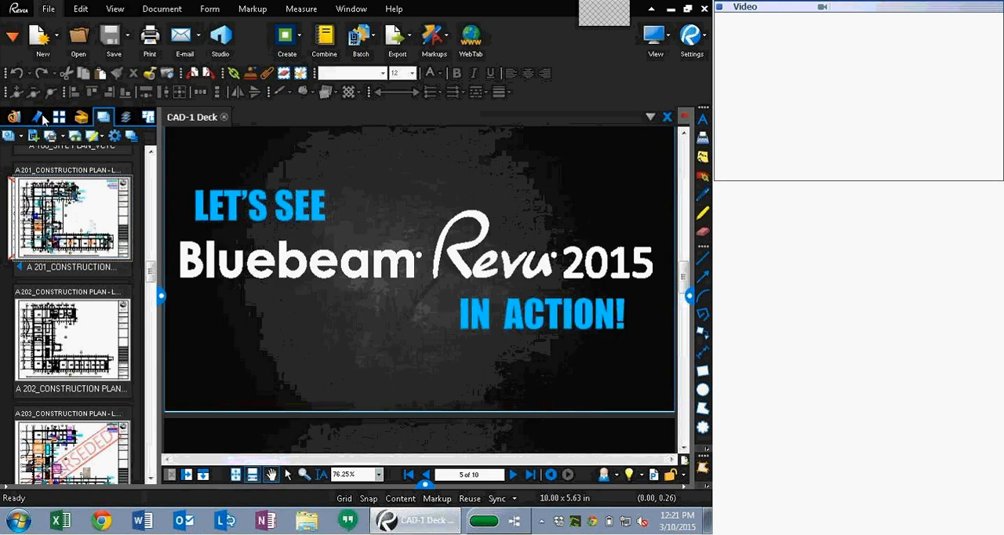
Step: Open A201_Backcheck.pdf and A 202_Punch.pdf from the file access list
click(15, 116)
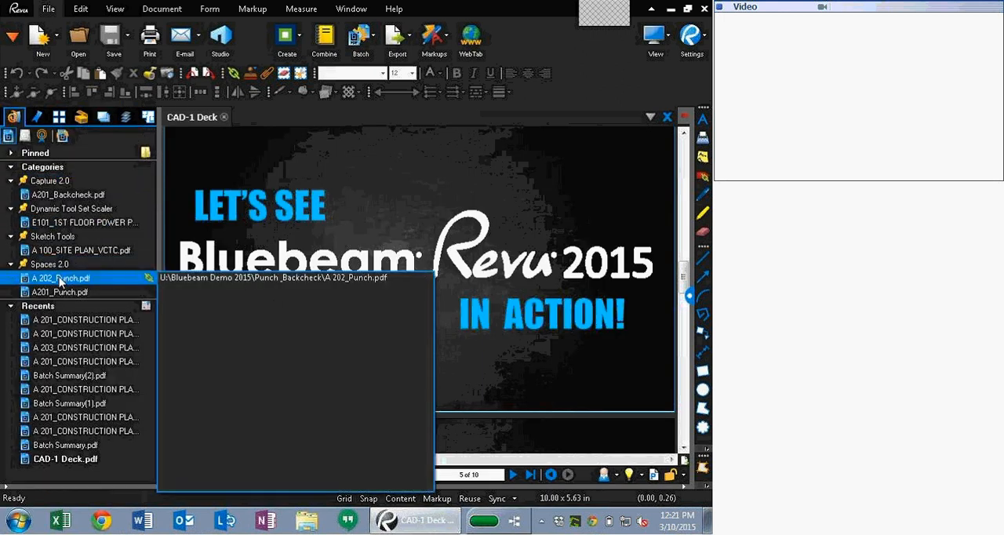
click(70, 194)
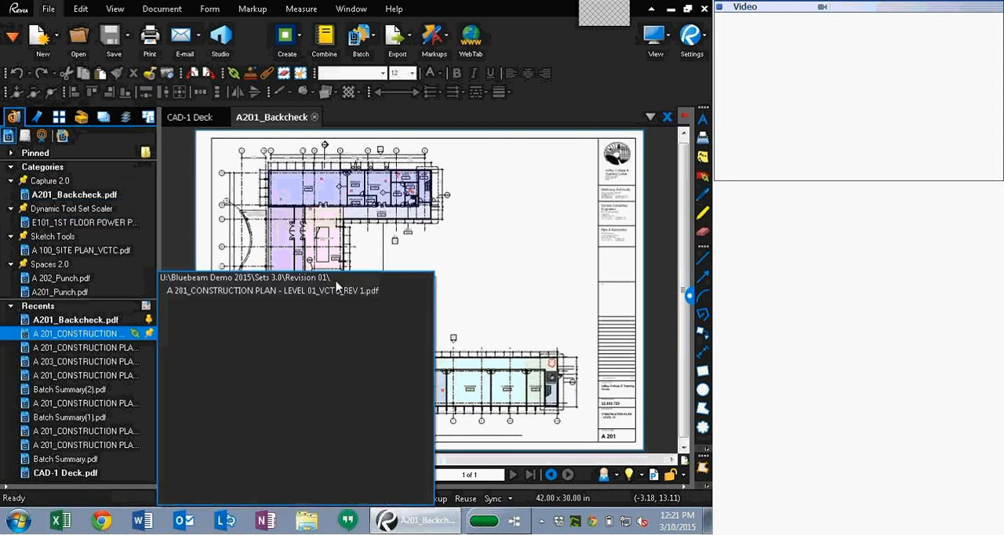
scroll(459, 275, up, 5)
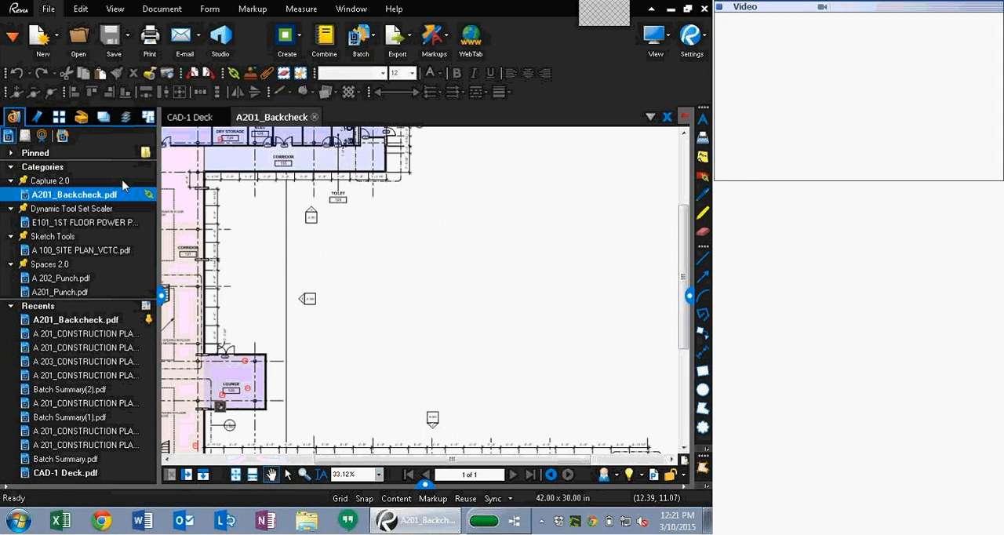
double_click(70, 279)
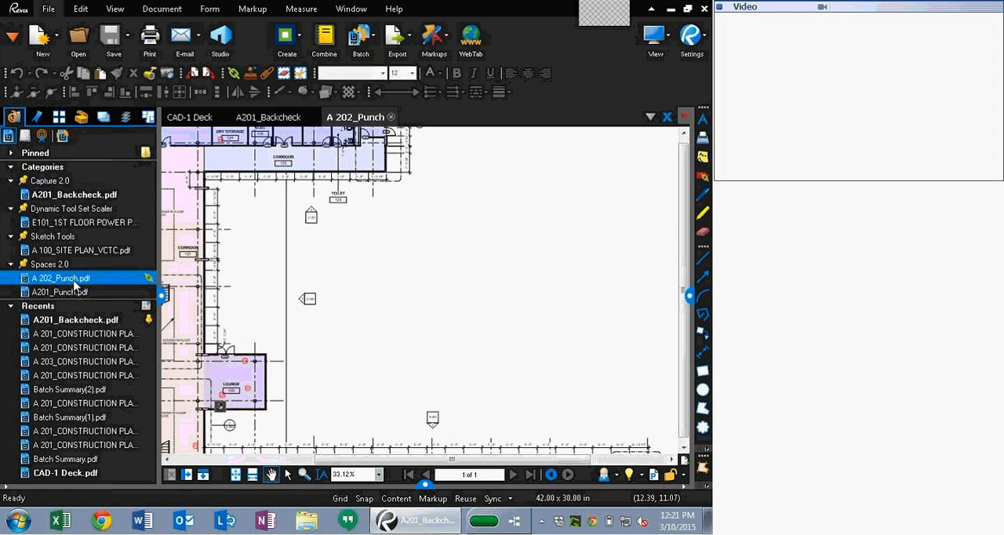
scroll(457, 283, up, 3)
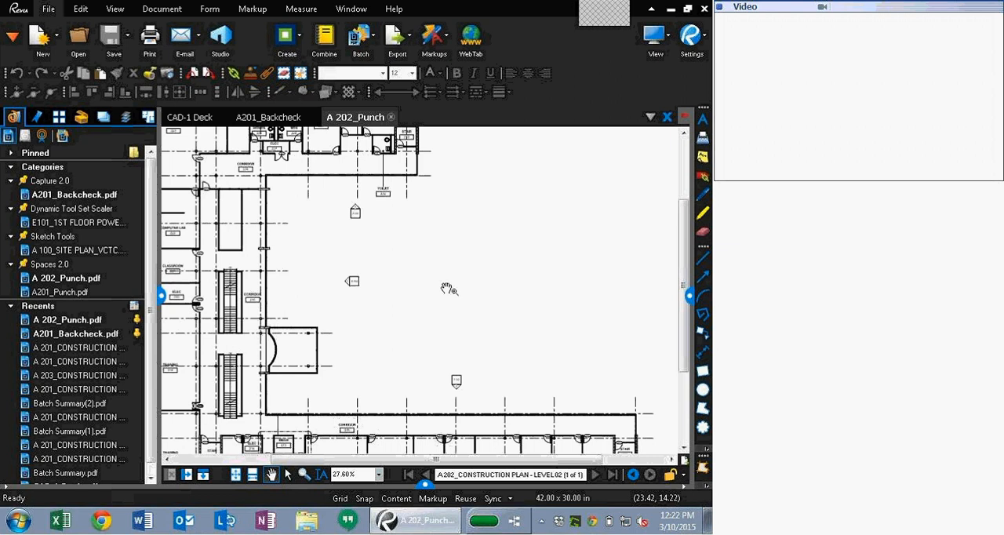
Step: Draw a cloud callout region on the A 202 sheet and label it "This is a callout"
click(702, 427)
drag(413, 254, 462, 293)
click(703, 333)
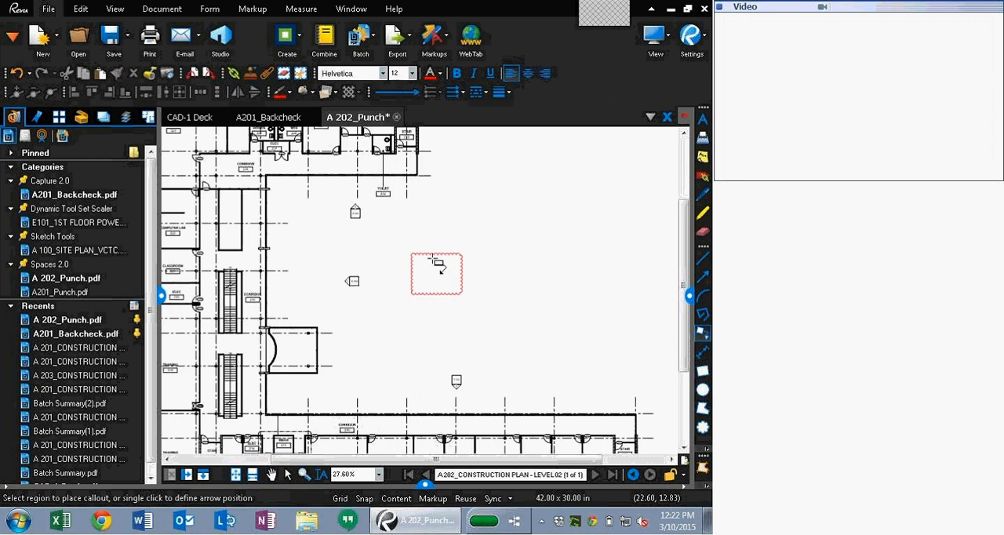
click(437, 264)
click(463, 234)
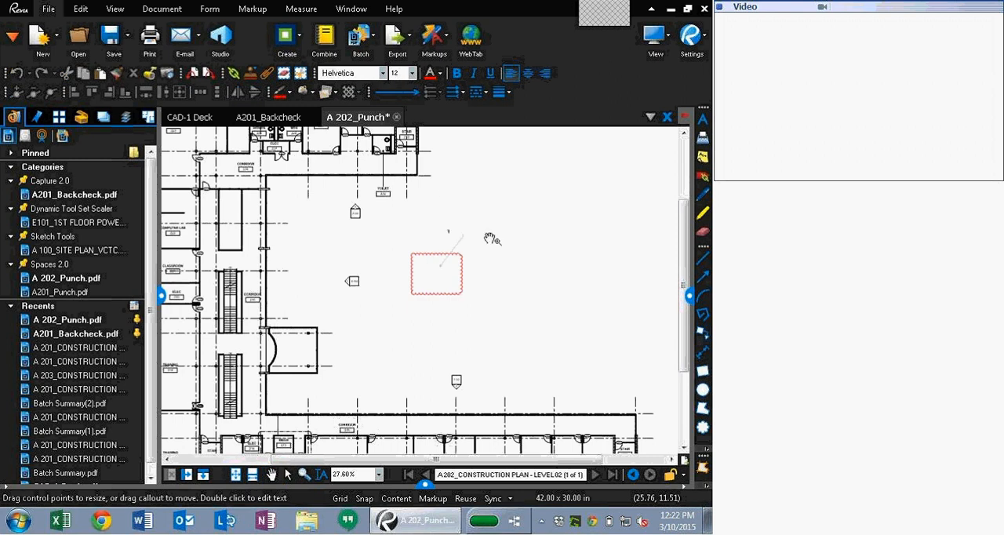
text(This is a callout)
scroll(491, 275, up, 5)
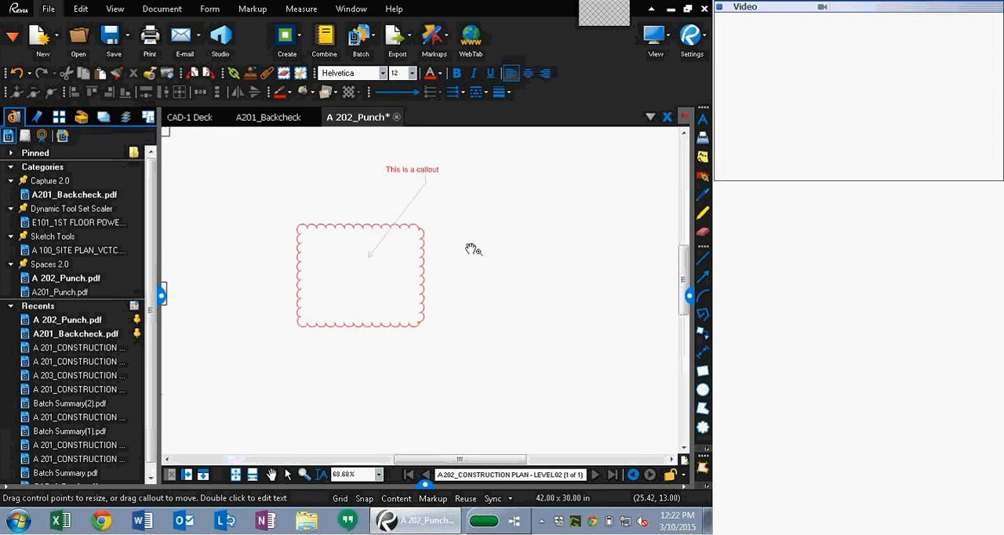
key(Return)
Step: Place a second Cloud+ callout with the Shapes tool to the right of the first cloud
click(518, 267)
click(528, 268)
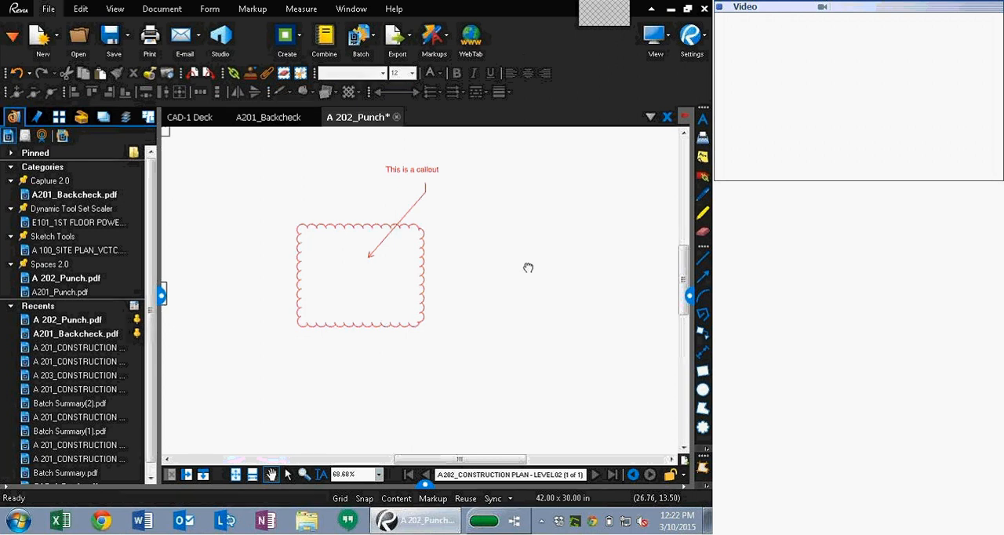
drag(528, 267, 426, 277)
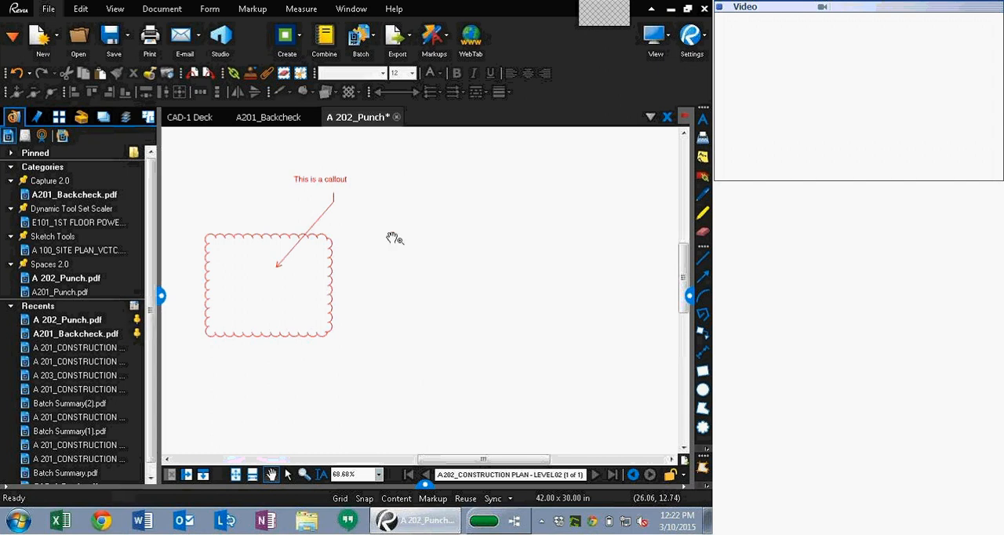
click(251, 9)
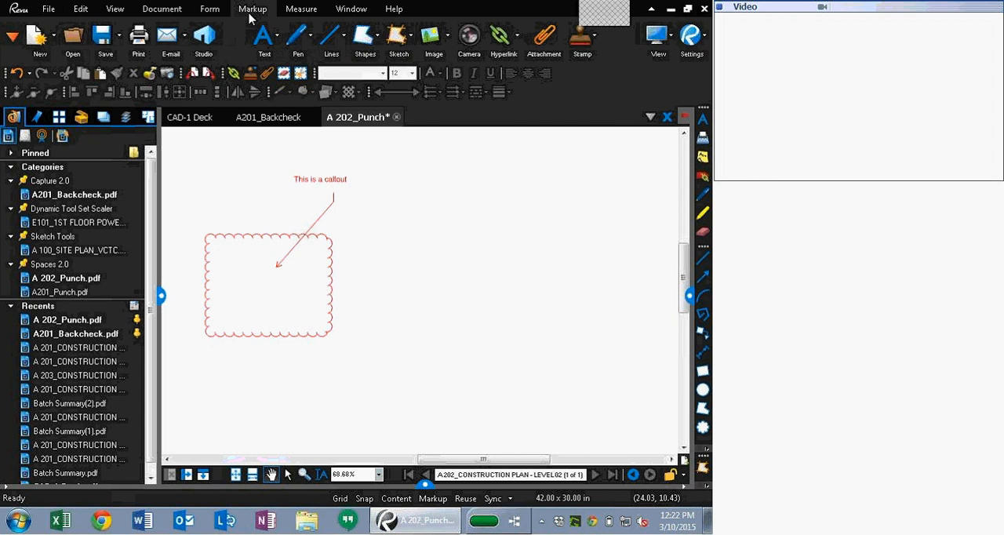
click(367, 37)
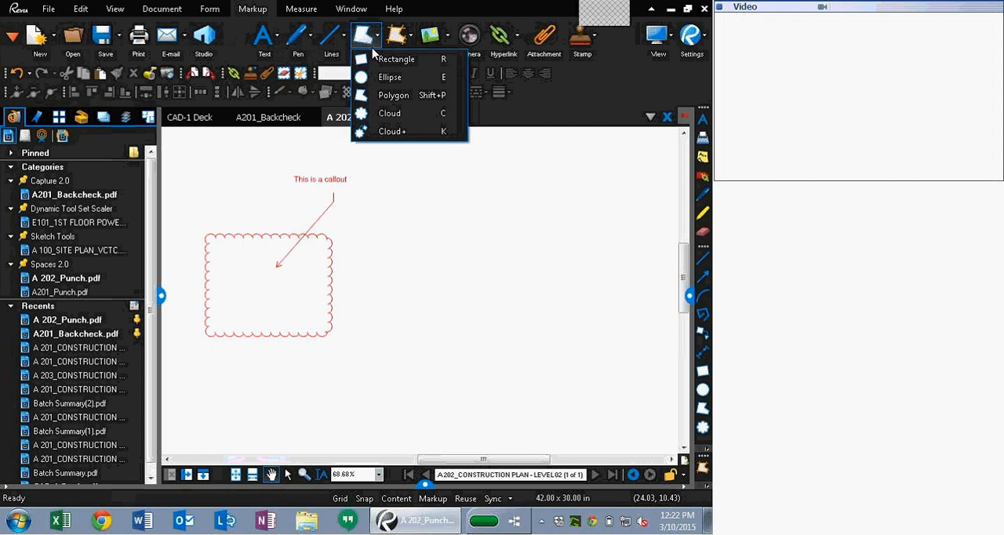
click(408, 128)
drag(416, 339, 470, 296)
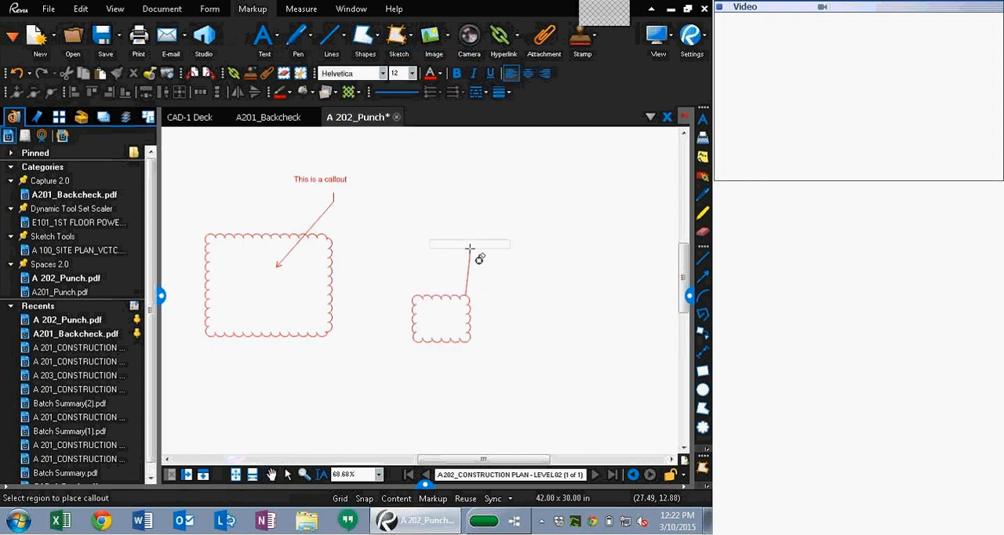
click(469, 251)
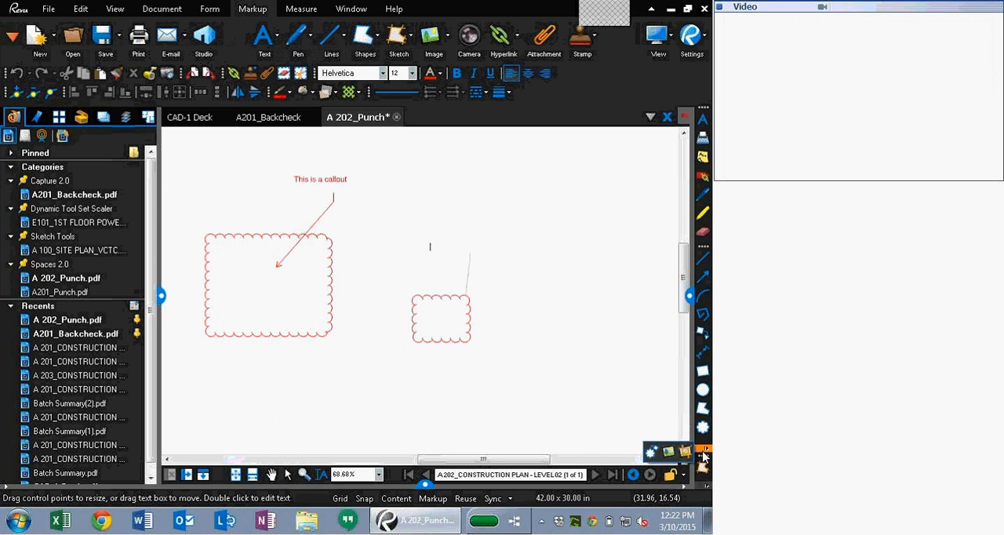
Step: Place a third, smaller Cloud+ callout below and to the right of the second one
click(653, 454)
drag(527, 339, 562, 368)
click(565, 296)
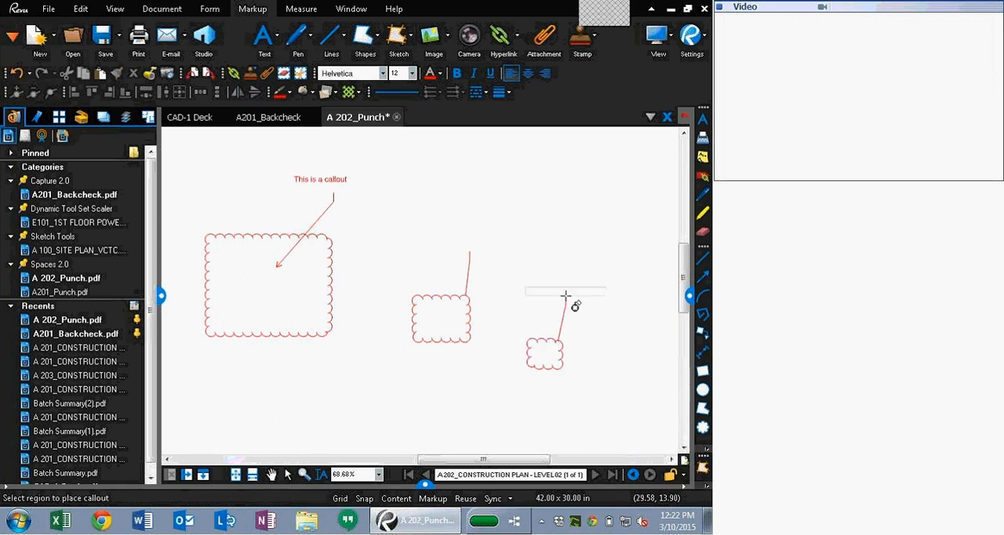
click(707, 450)
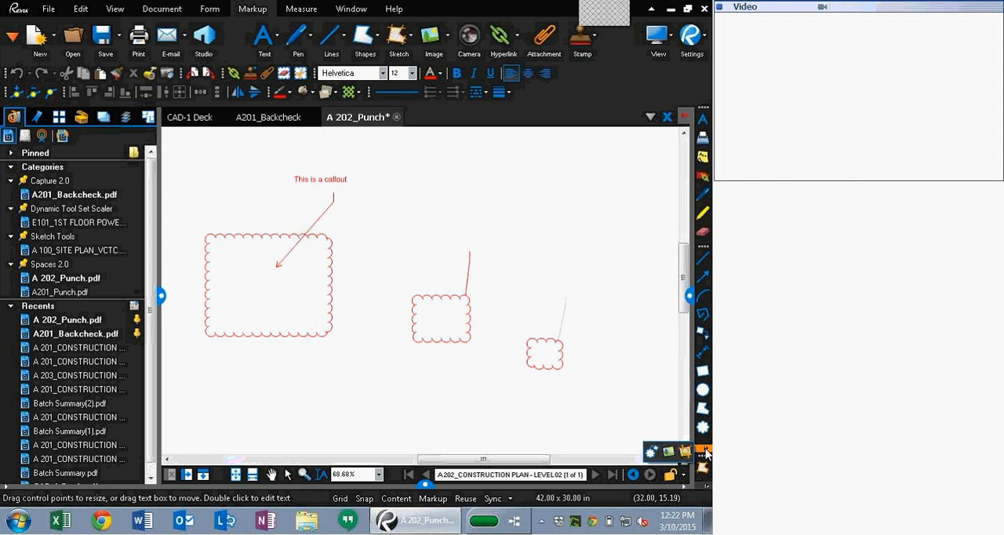
click(649, 453)
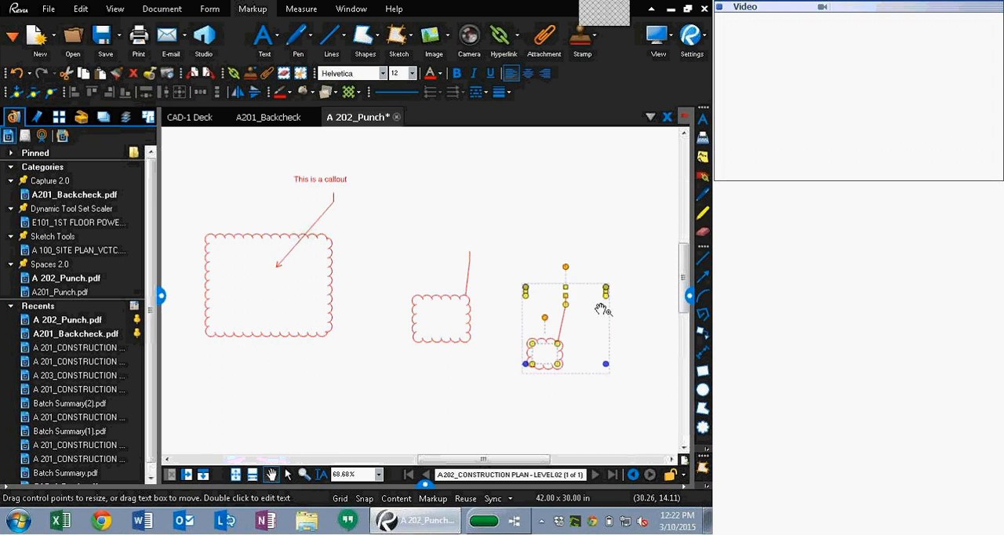
Step: Draw a fourth Cloud+ callout near the top and label it "This is so easy to do!"
click(483, 203)
click(571, 180)
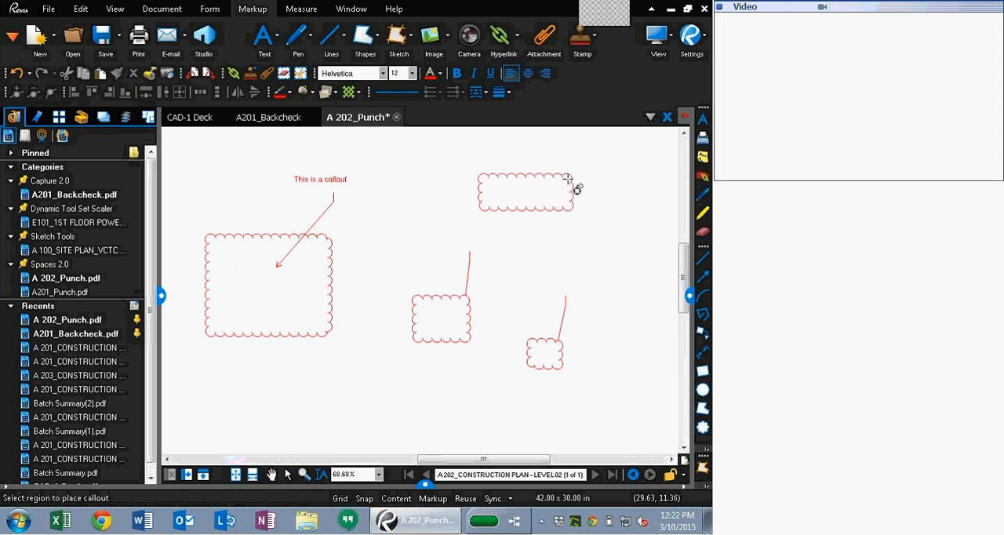
click(575, 153)
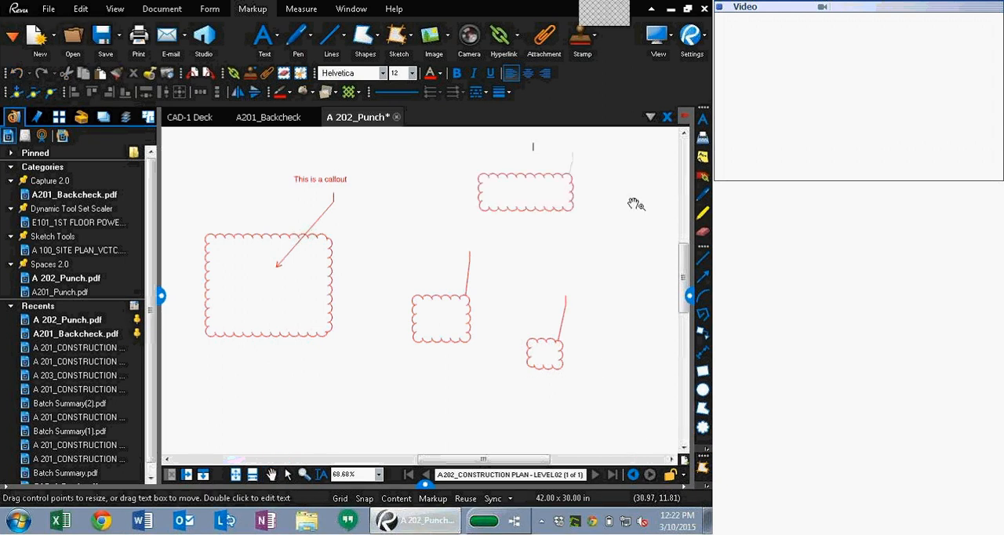
text(This is so easy to do!)
key(Escape)
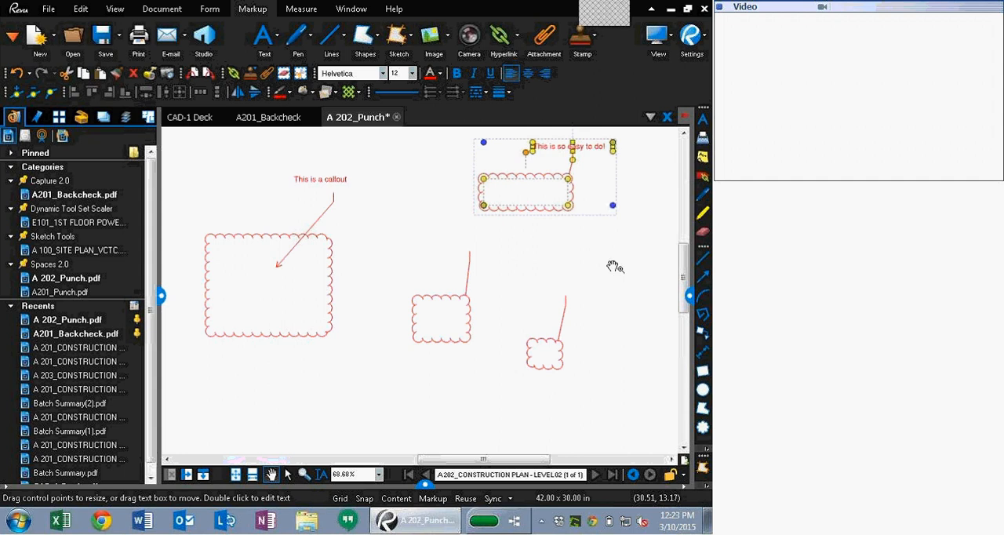
Step: Open the markups list to review the placed callouts, then close it
click(424, 482)
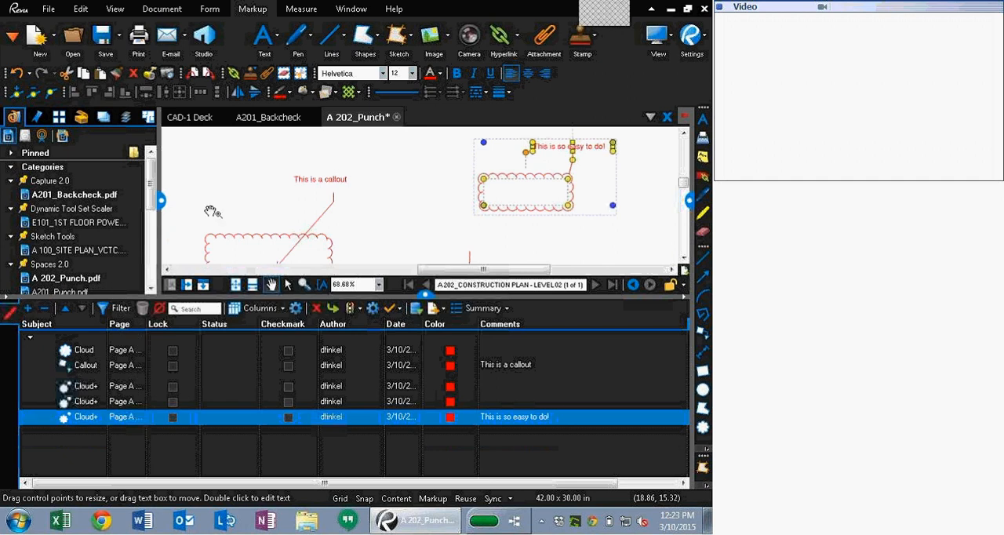
click(428, 298)
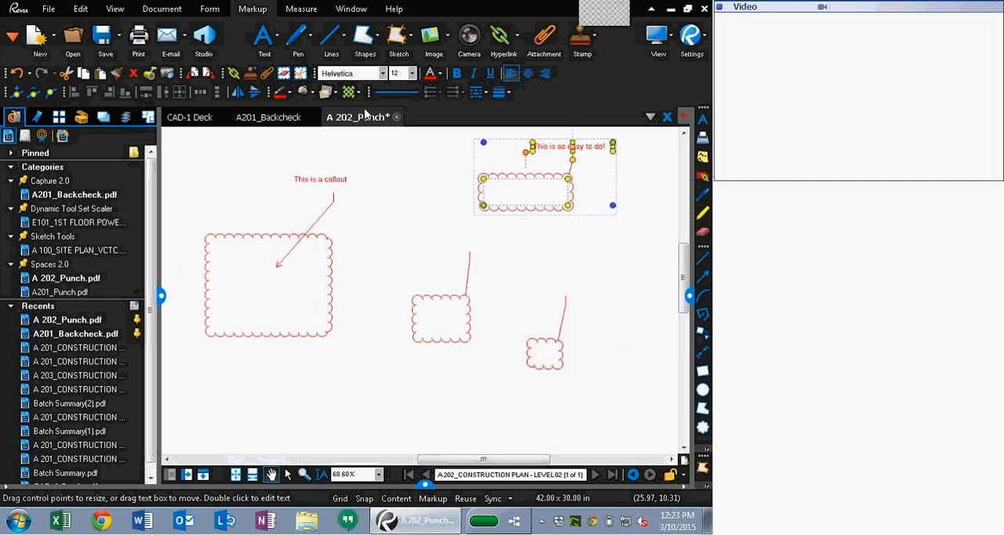
Step: Close the A 202_Punch and A201_Backcheck documents
click(396, 117)
key(Return)
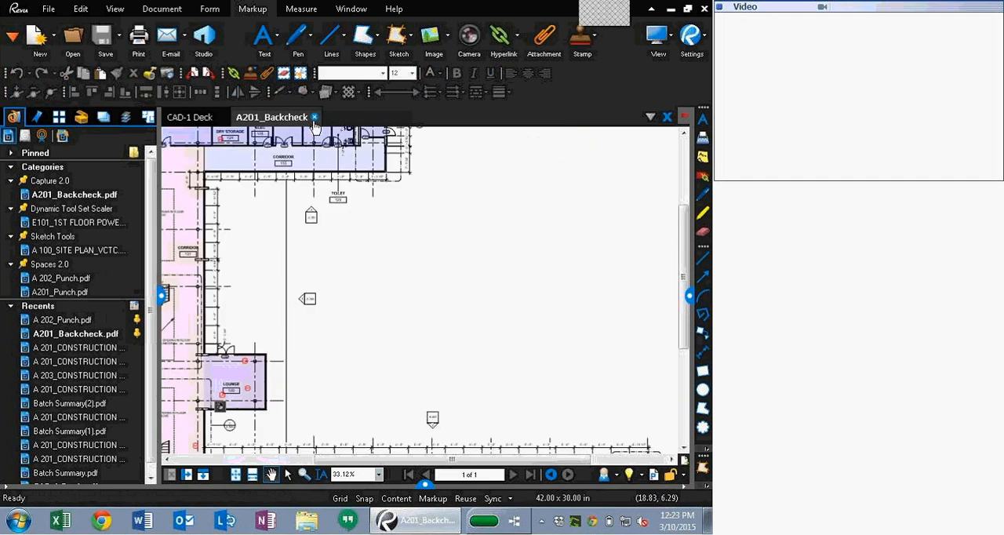
click(316, 117)
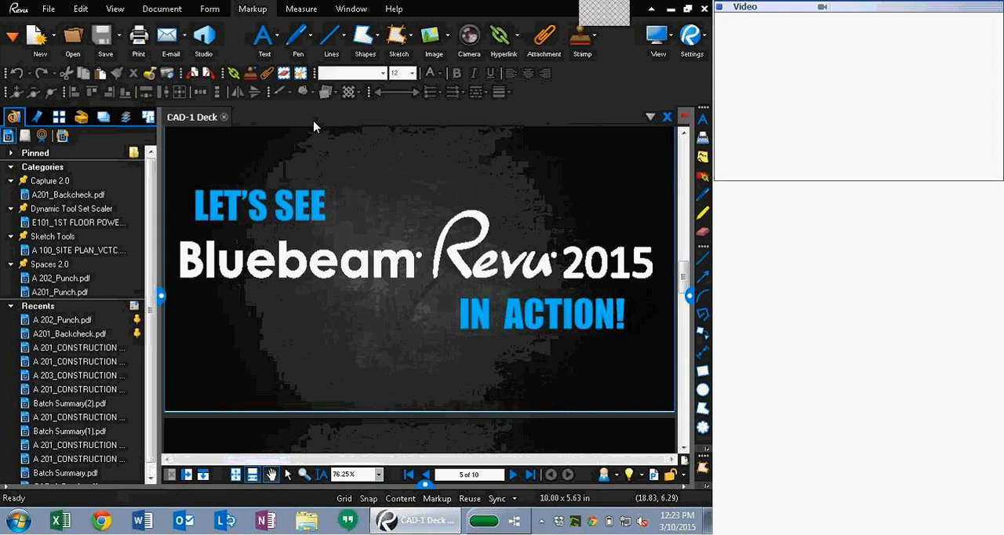
Step: Open A 100_SITE PLAN_VCTC.pdf, hide the side panel, and examine the parking area
click(70, 250)
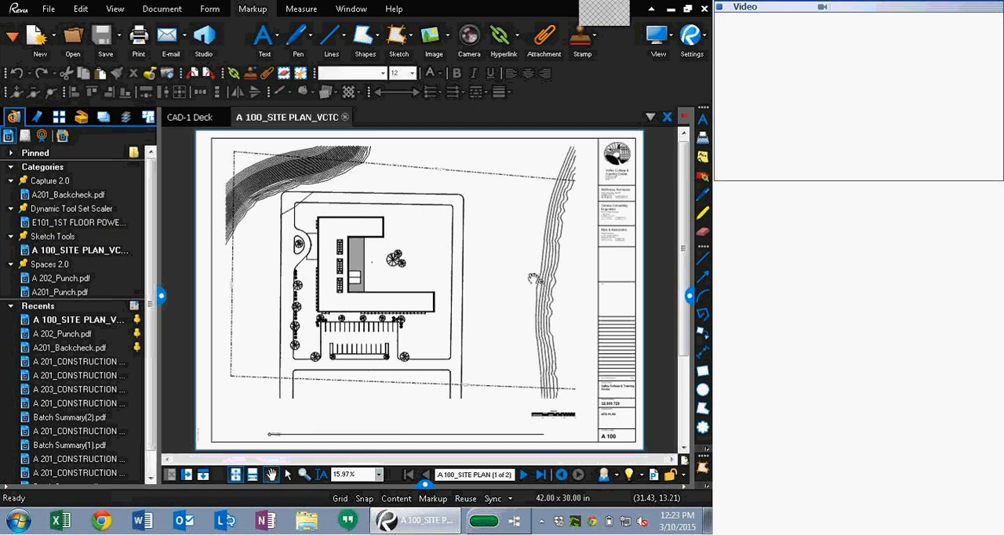
scroll(533, 247, down, 2)
scroll(526, 239, up, 3)
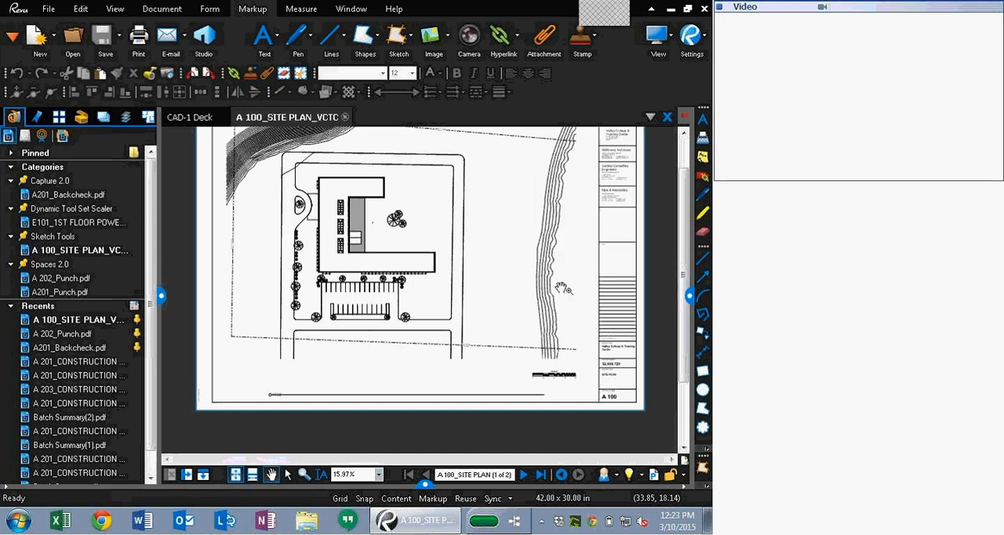
click(160, 294)
scroll(419, 347, down, 3)
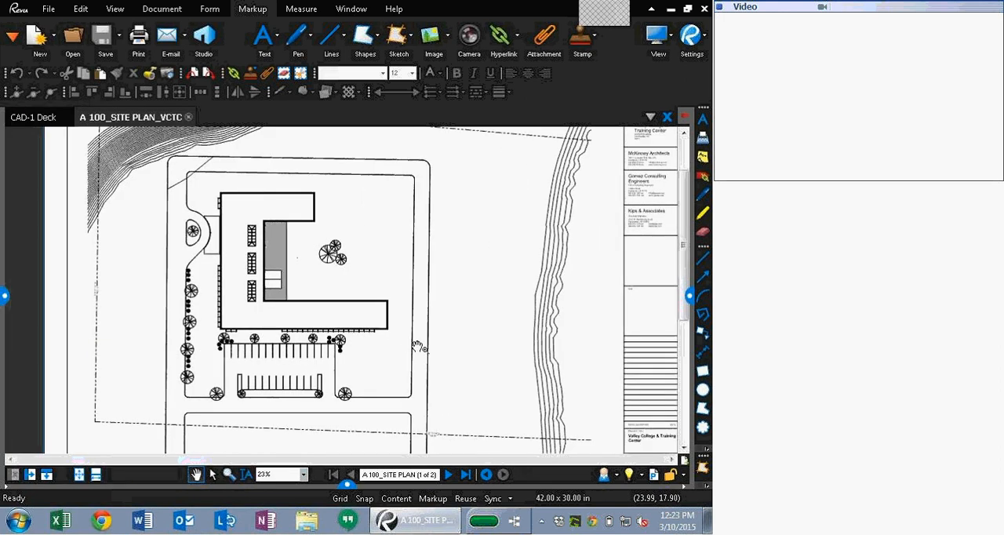
scroll(392, 337, up, 2)
scroll(375, 327, up, 5)
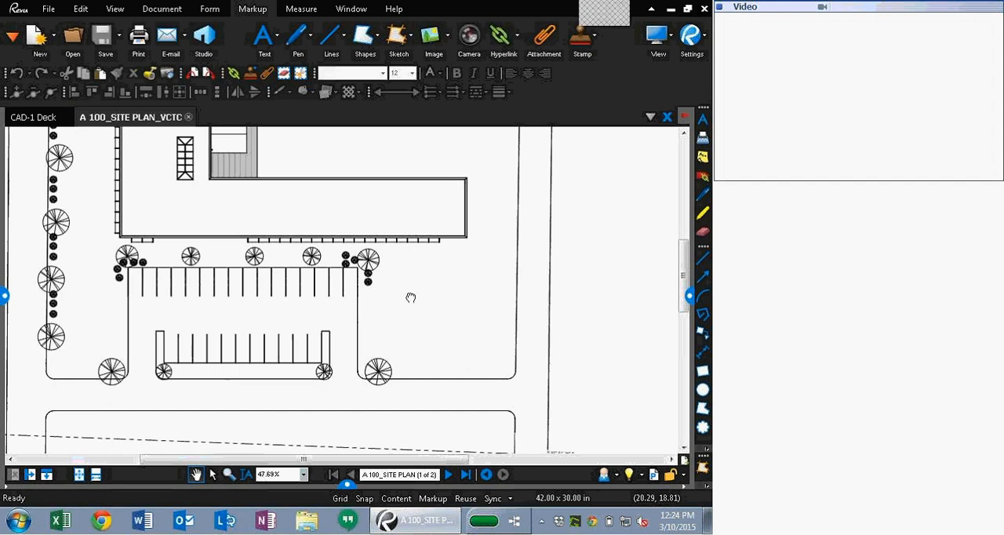
scroll(388, 321, up, 2)
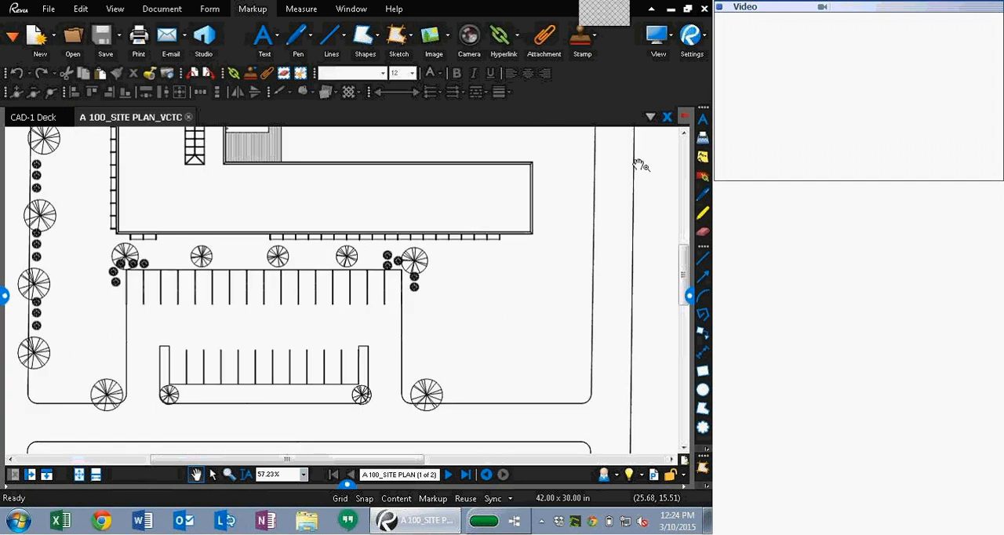
Step: Draw a rectangle markup over several parking stalls on the site plan
click(367, 41)
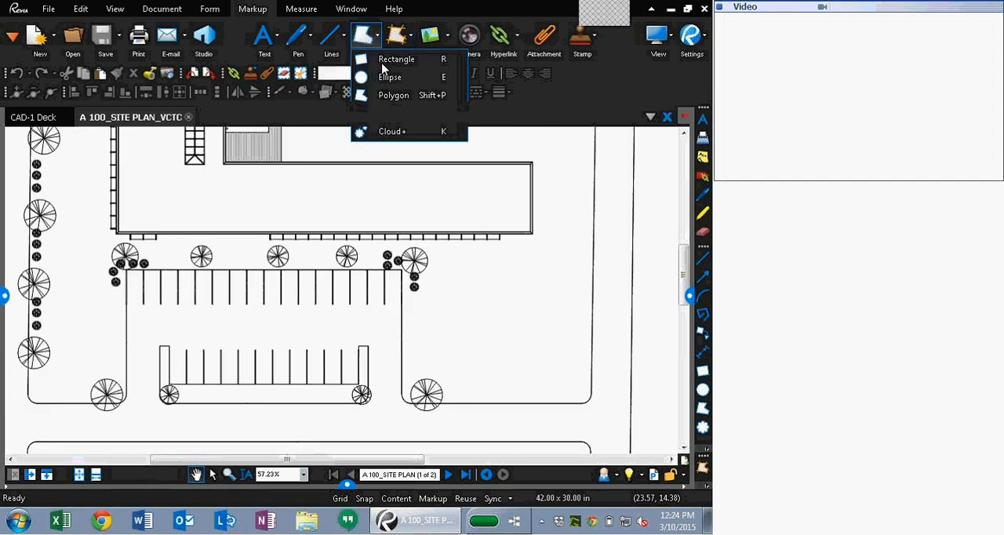
click(397, 59)
scroll(349, 254, up, 1)
drag(315, 277, 408, 343)
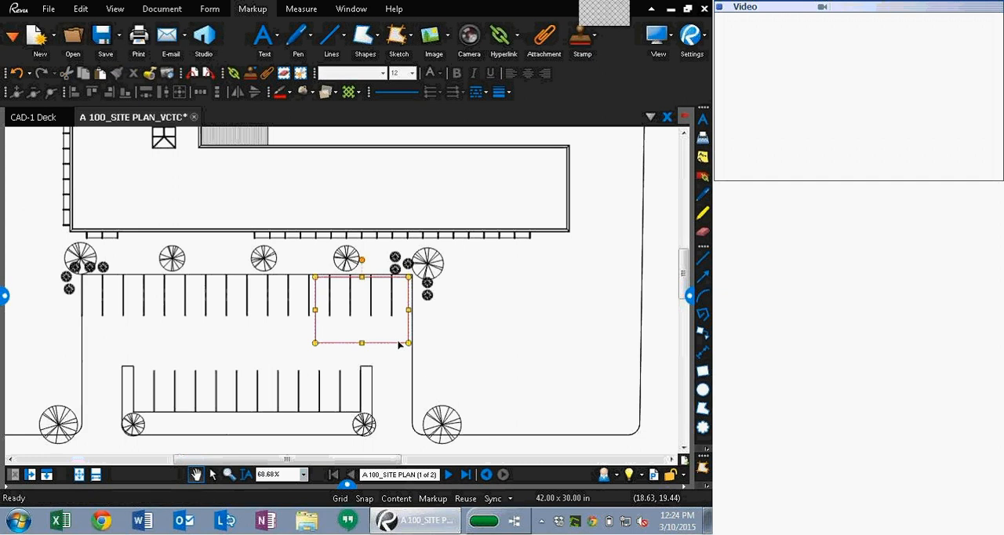
Step: Delete the rectangle markup drawn over the parking stalls
key(Delete)
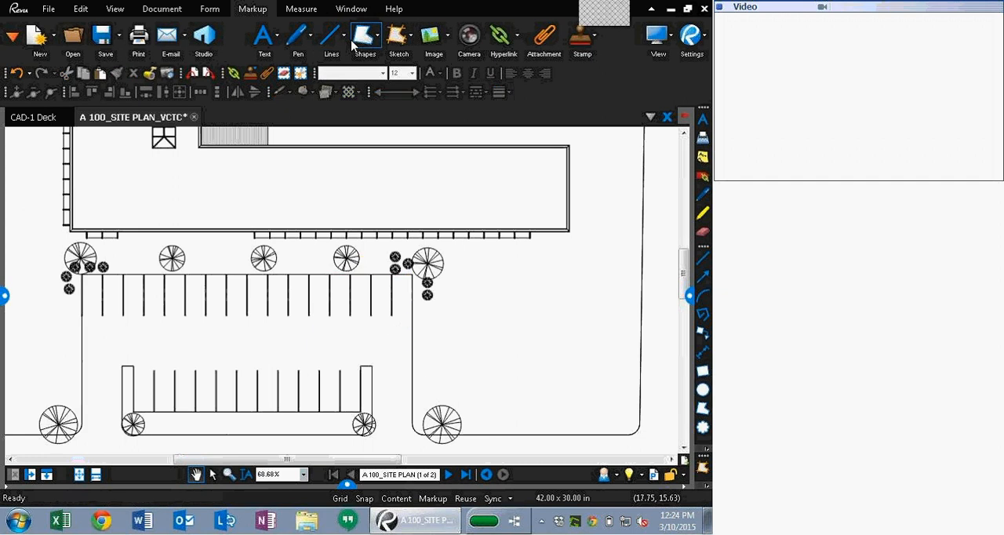
click(408, 44)
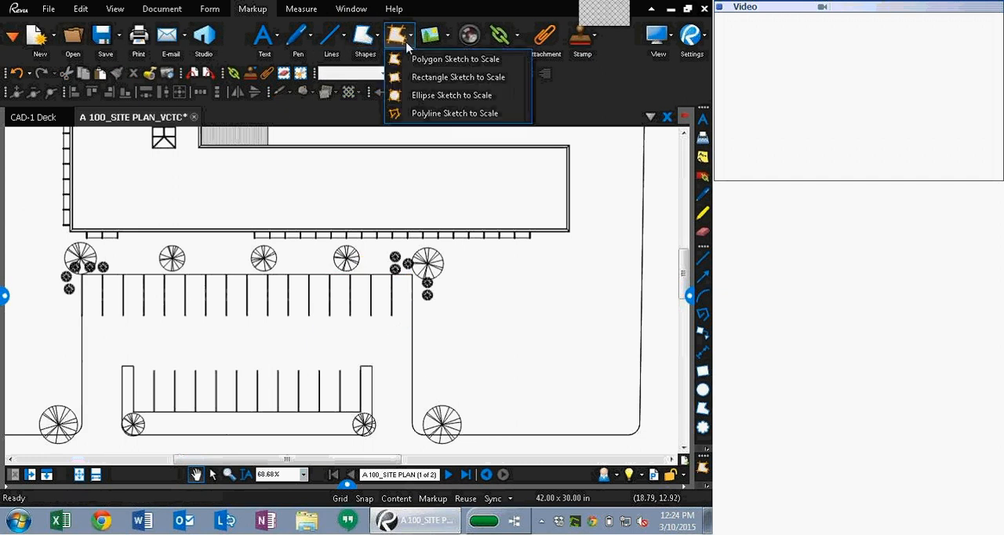
click(445, 77)
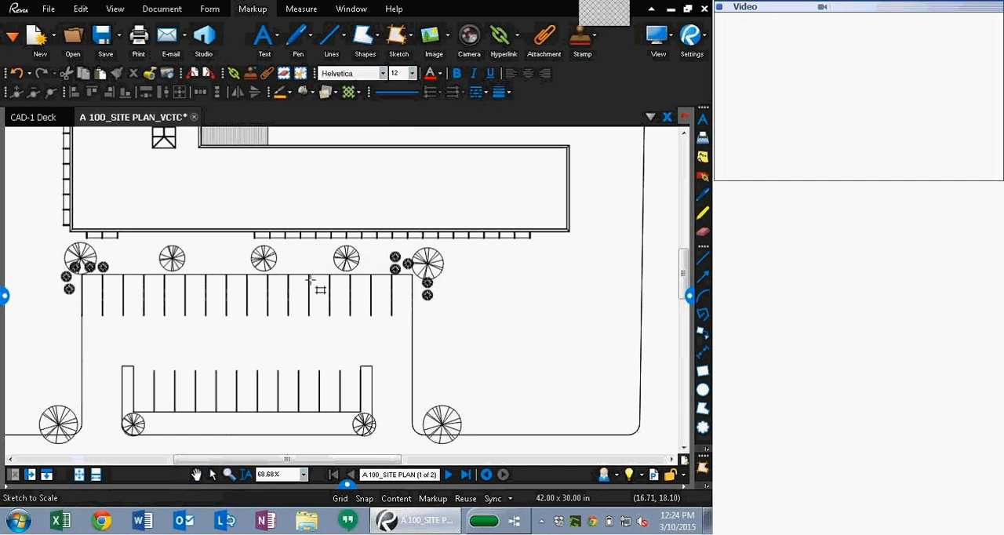
click(311, 280)
key(Escape)
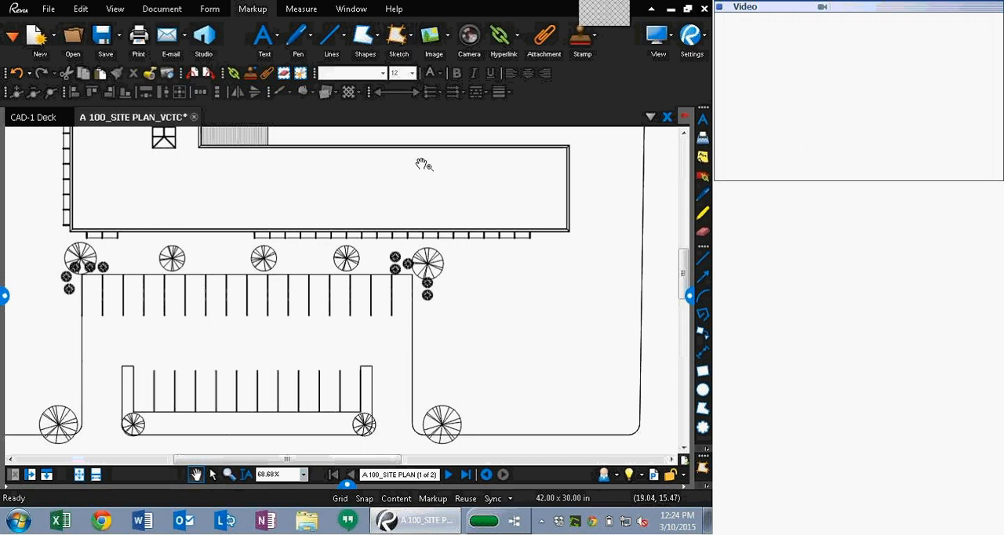
Step: Draw a Rectangle Sketch to Scale 20' wide and 50' high starting at the top of the parking stalls
click(409, 35)
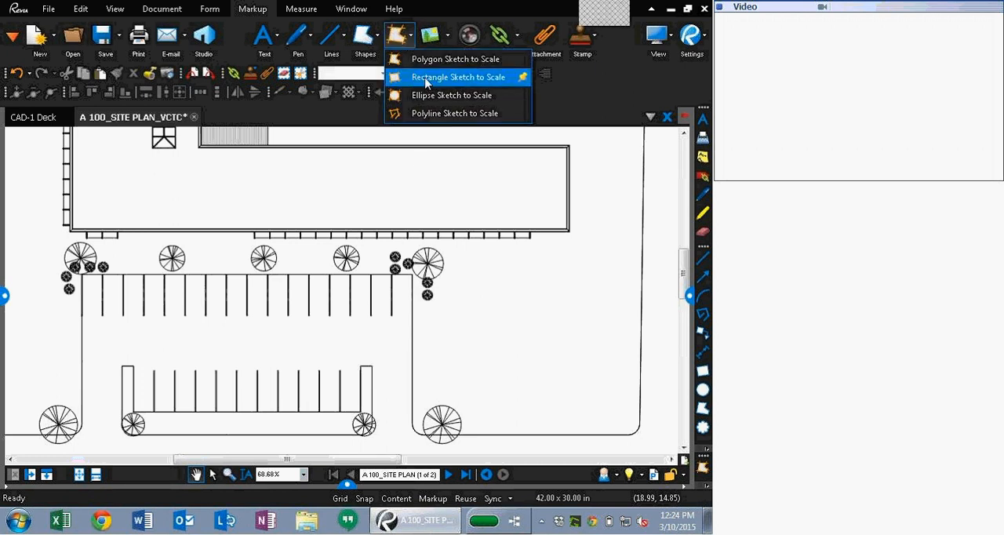
click(426, 77)
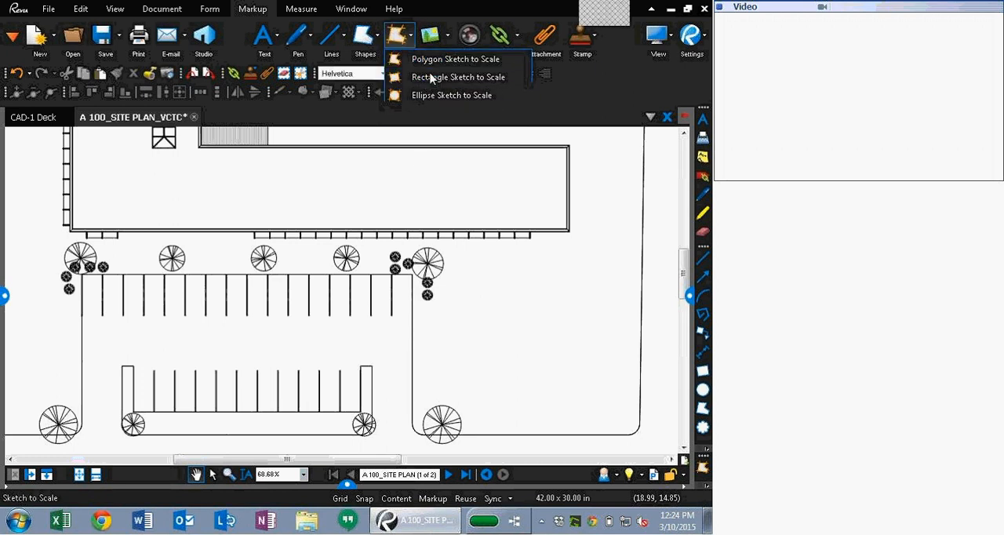
click(335, 280)
text(20)
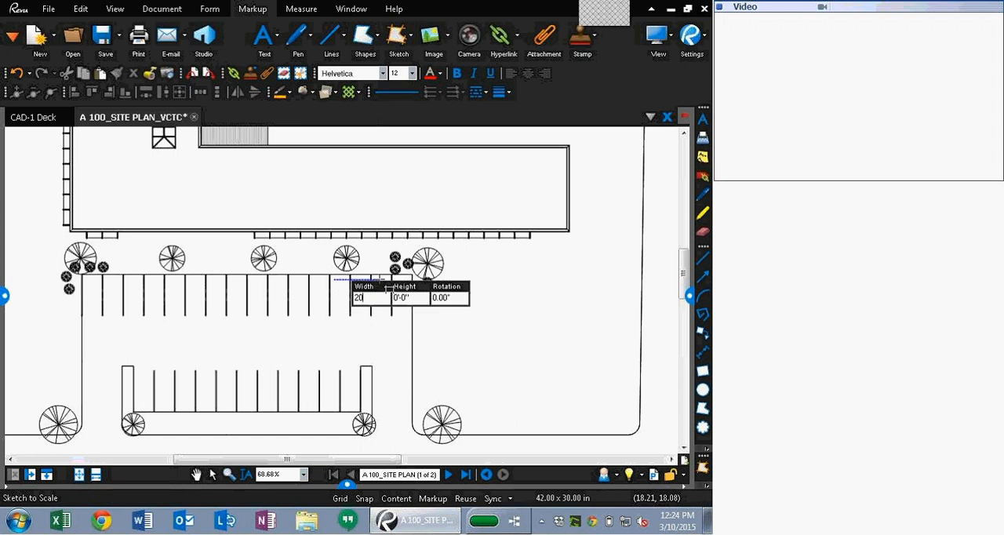
key(Tab)
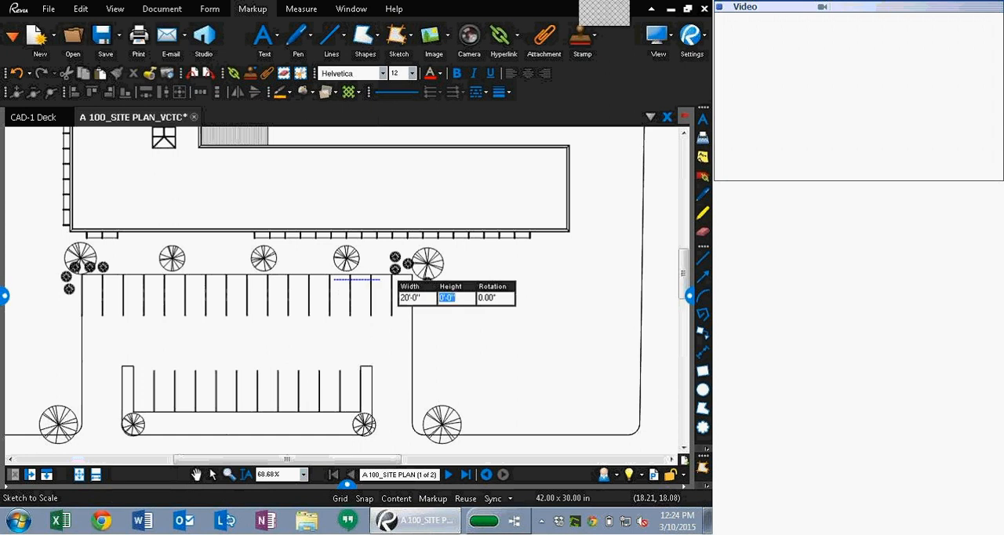
text(50)
key(Return)
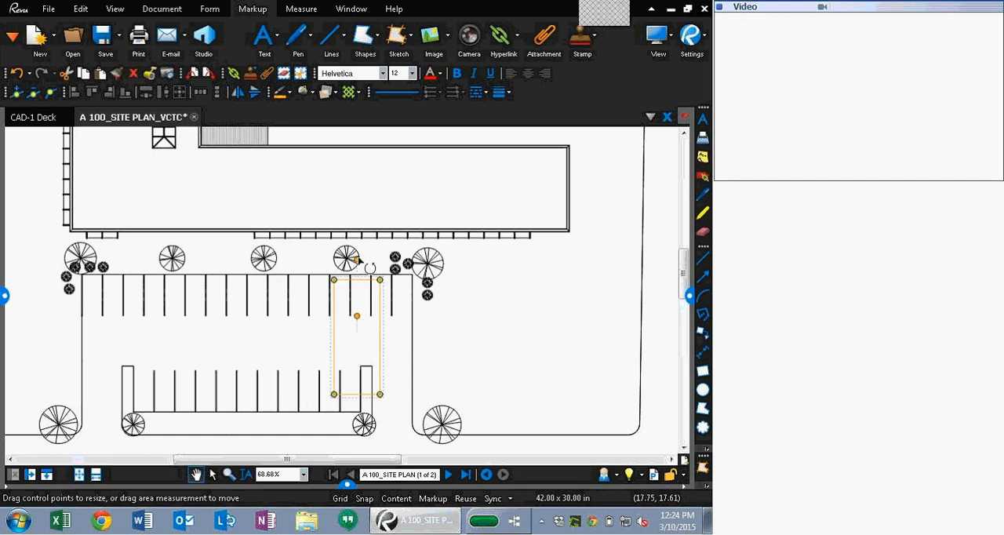
Step: Rotate the scaled rectangle to lie horizontally and move it onto the row of parking stalls
drag(357, 259, 439, 343)
drag(372, 320, 368, 287)
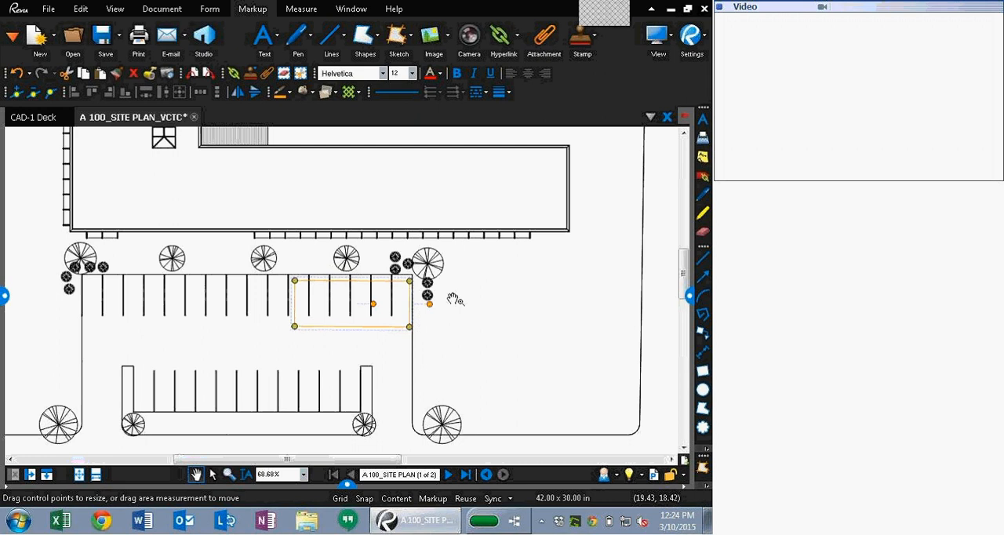
Step: Turn on the caption for the scaled rectangle in its properties
click(689, 295)
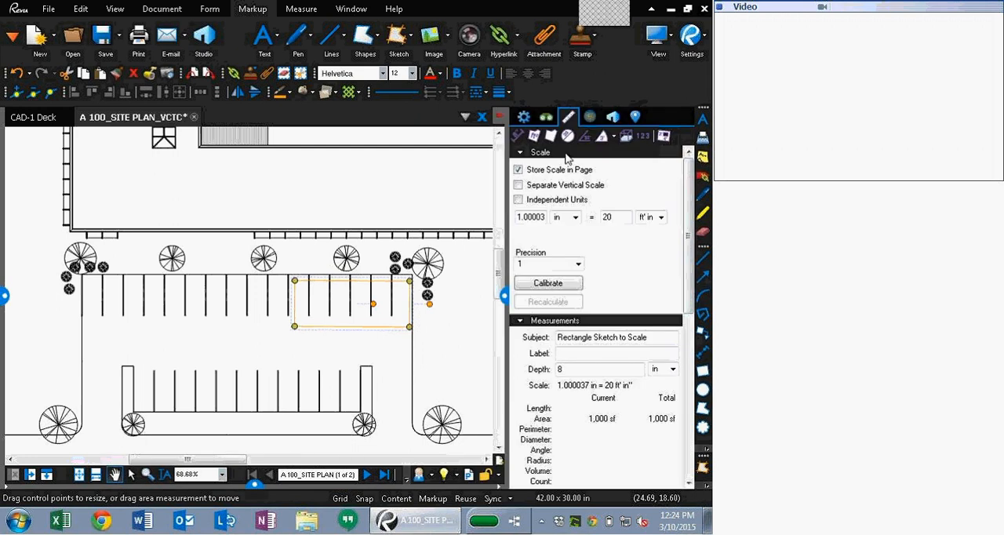
click(524, 117)
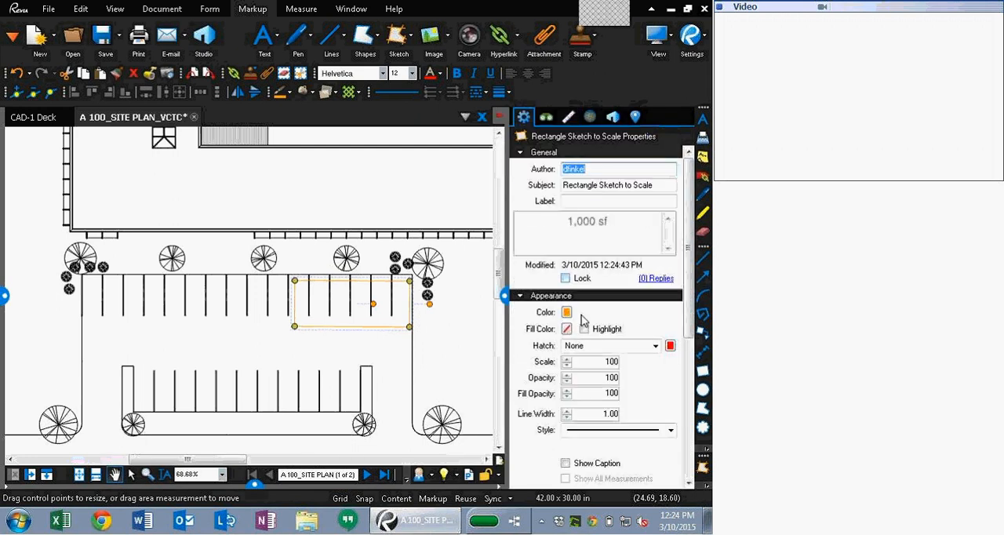
scroll(580, 390, down, 3)
click(565, 381)
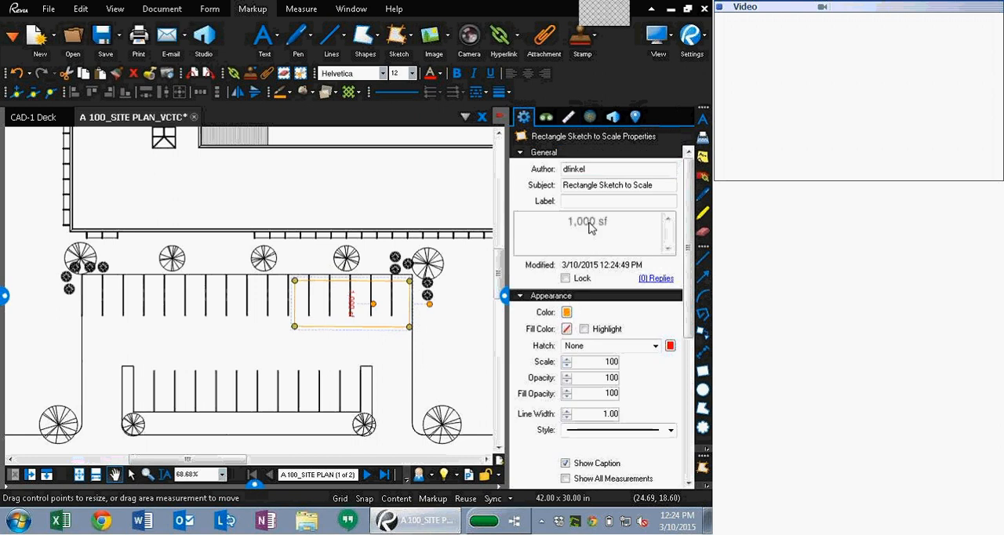
Step: Label the scaled rectangle Plan Trailer and rotate its caption to read horizontally
click(592, 201)
text(Plan )
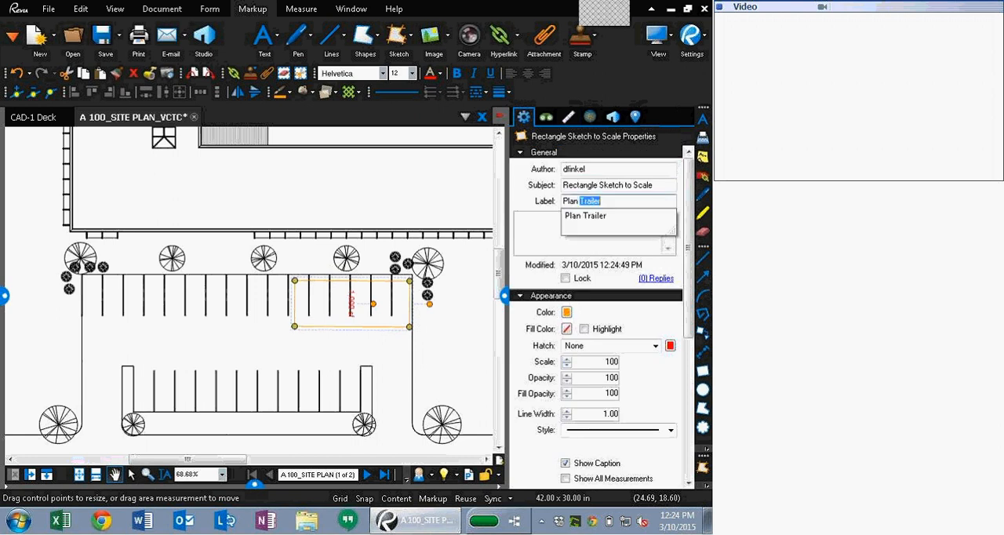
text(Train)
key(BackSpace)
key(Down)
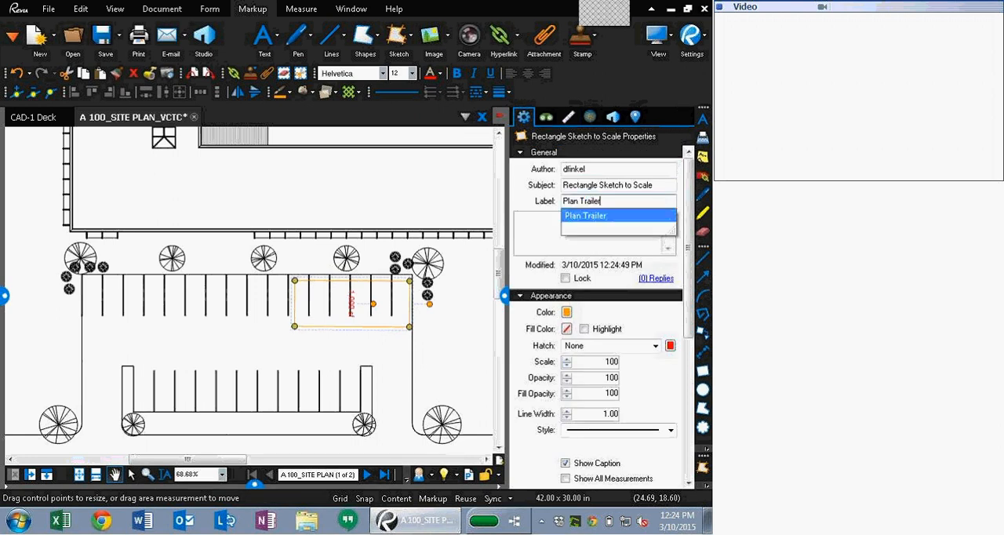
key(Tab)
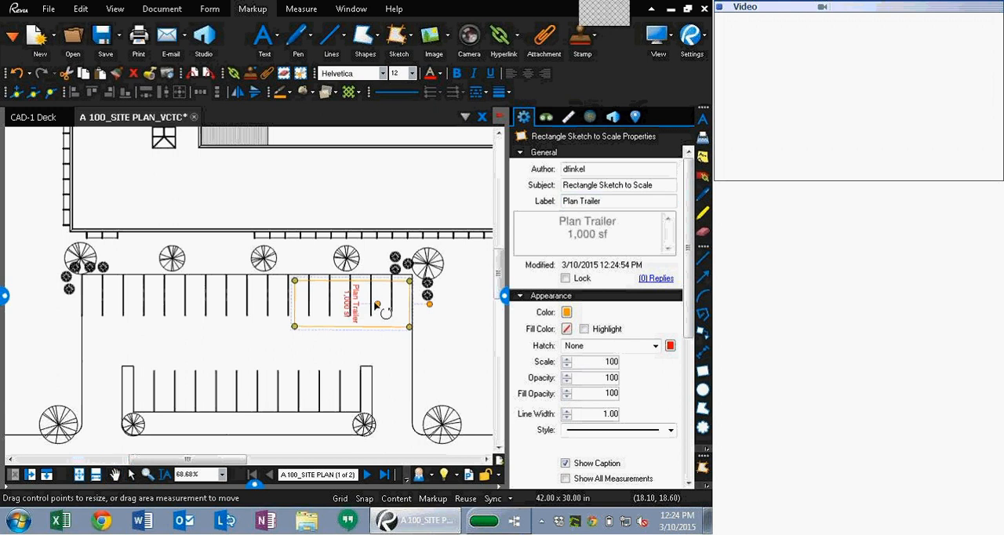
drag(377, 304, 351, 239)
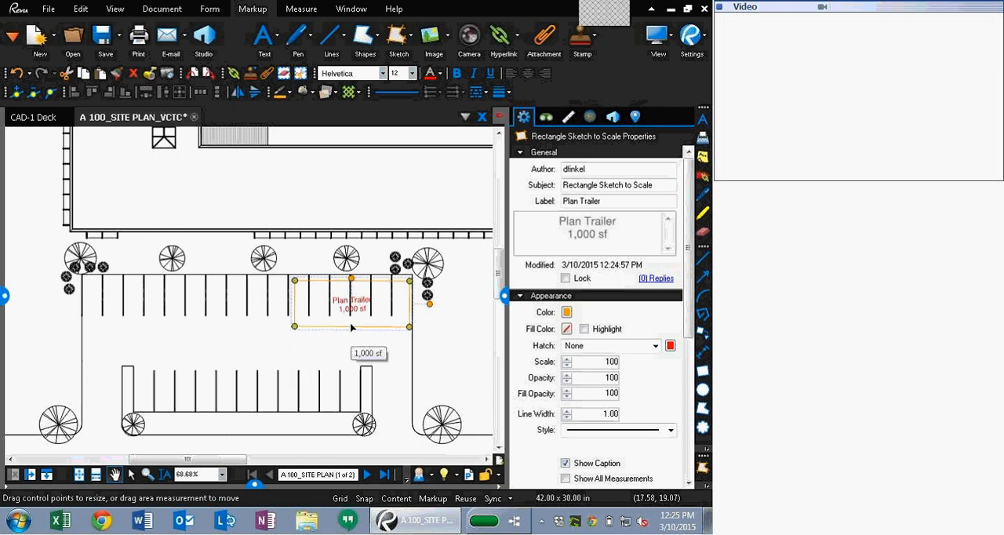
click(505, 296)
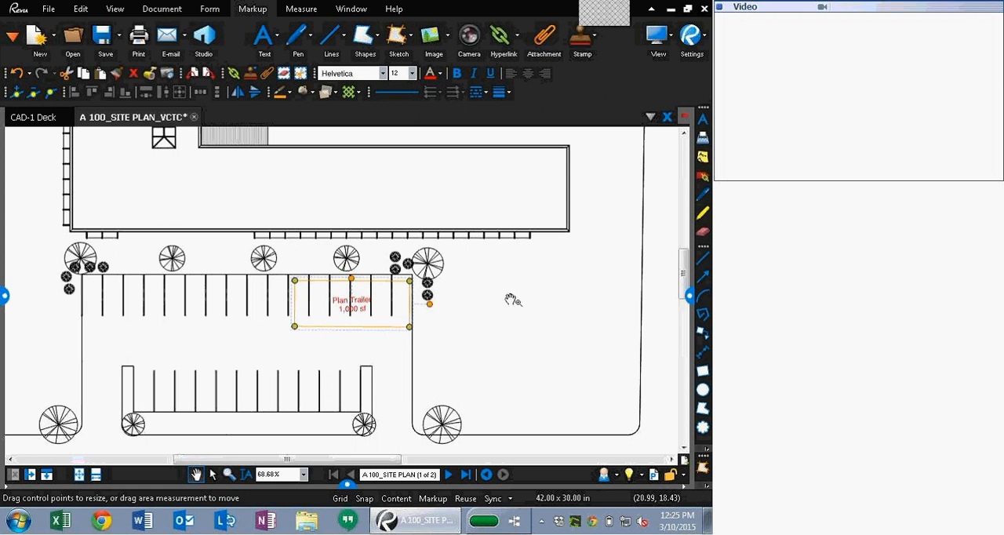
Step: Close the A 100_SITE PLAN_VCTC document without saving changes
click(193, 118)
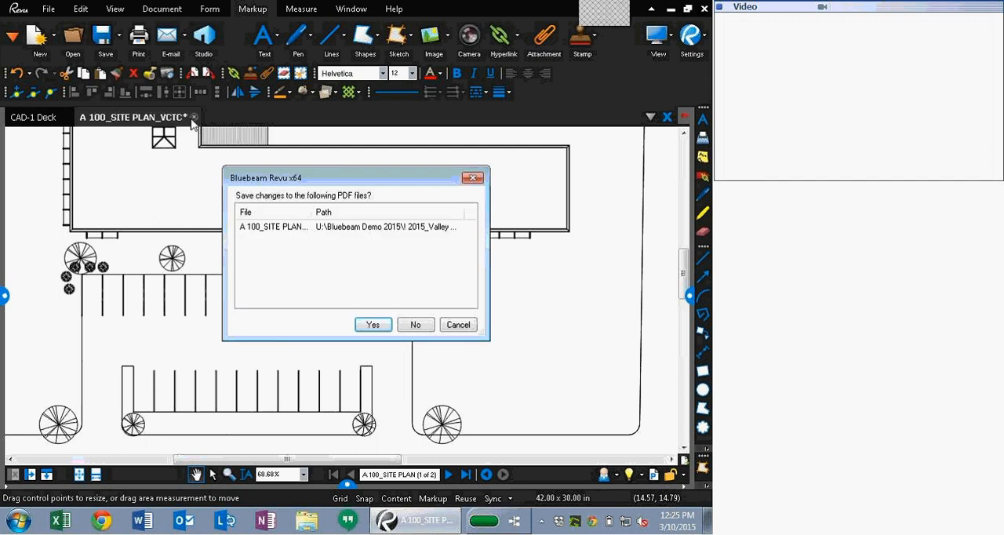
click(407, 327)
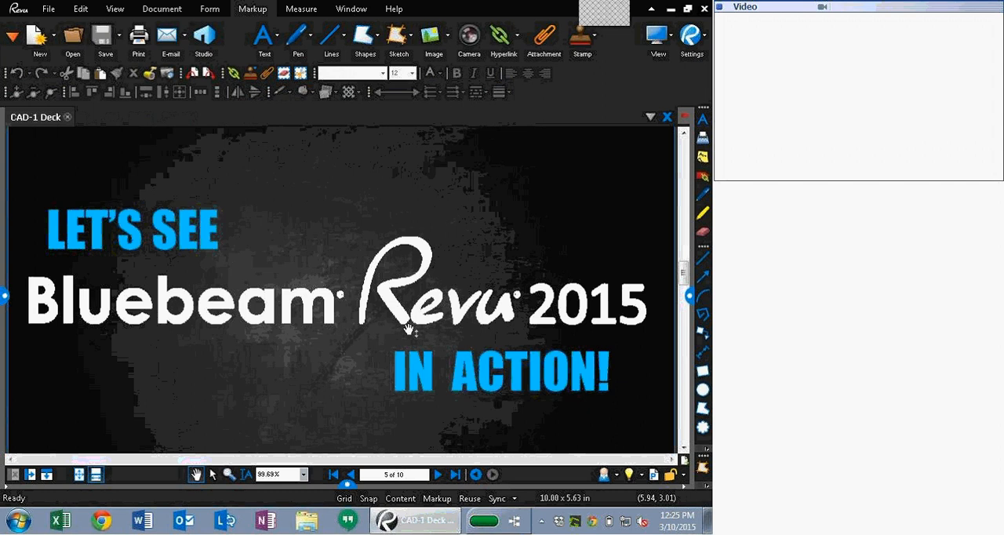
Step: Open E101_1ST FLOOR POWER PLAN_VCTC.pdf from the recent file access list
click(5, 295)
click(35, 237)
click(84, 250)
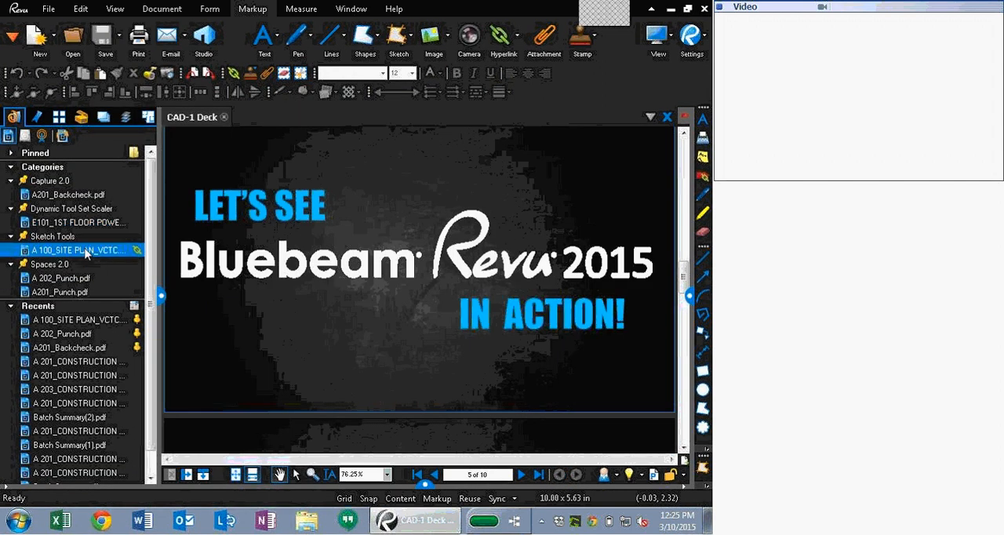
click(79, 222)
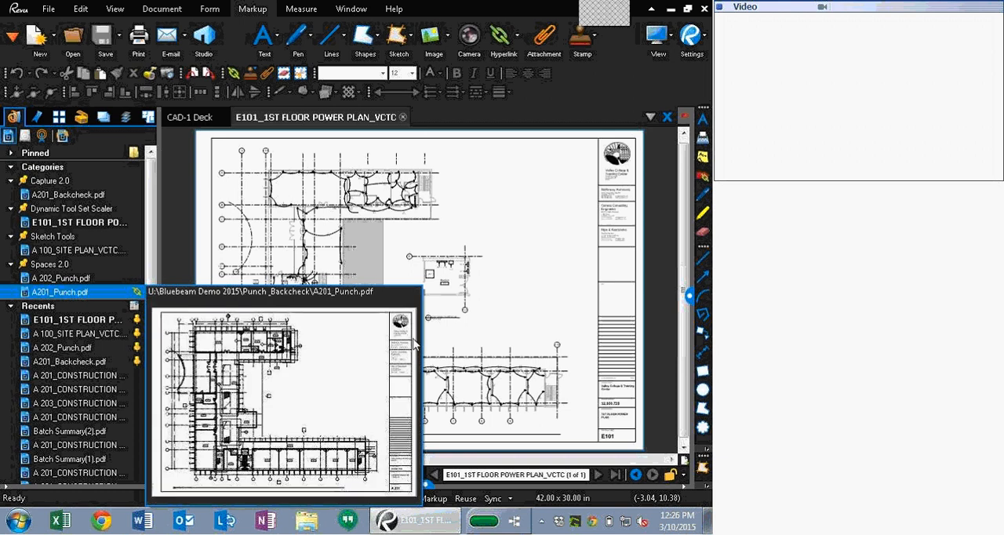
Step: Examine the page scale and the Electrical Room 113 viewport settings for the electrical room part plan
scroll(242, 399, up, 5)
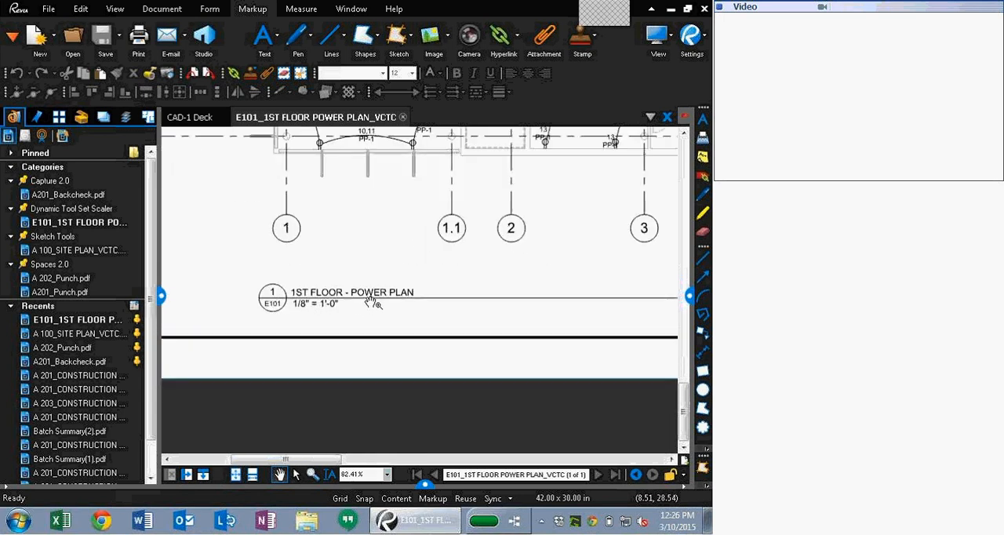
scroll(407, 261, down, 3)
drag(405, 259, 322, 364)
drag(553, 153, 334, 372)
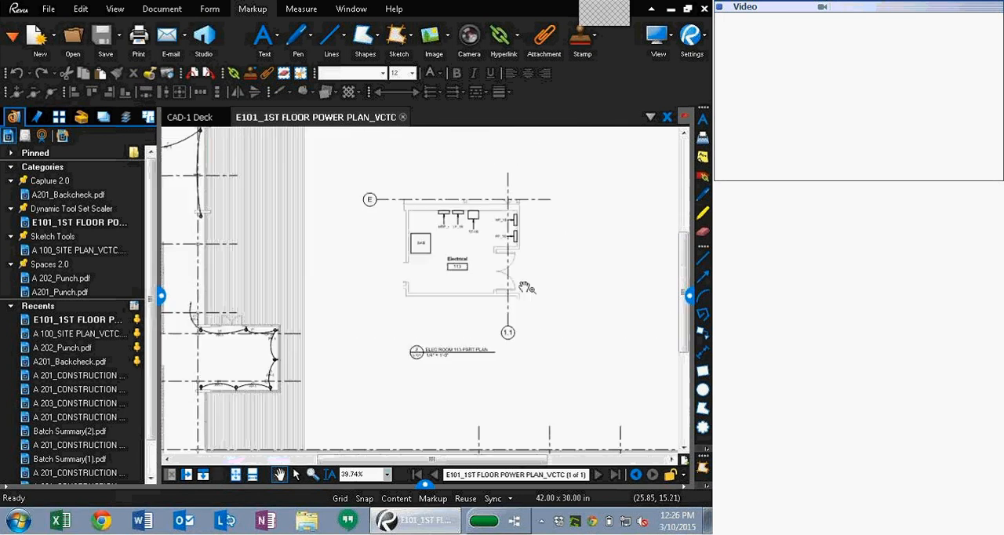
scroll(517, 254, up, 3)
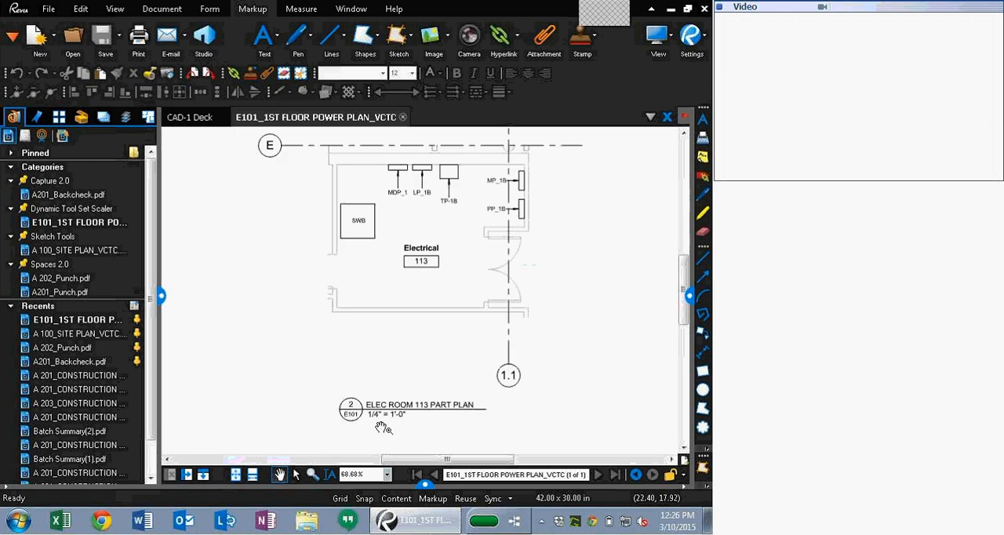
click(161, 296)
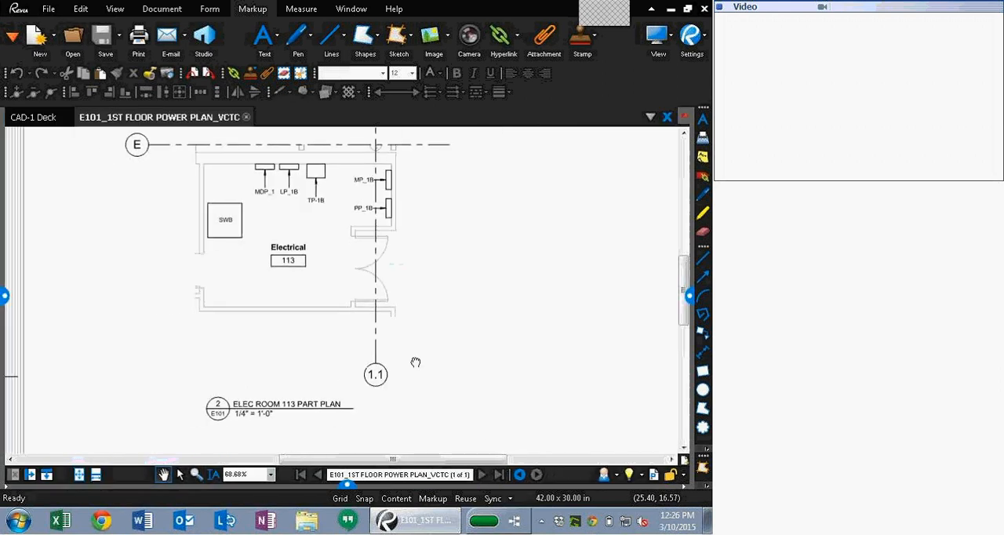
click(688, 294)
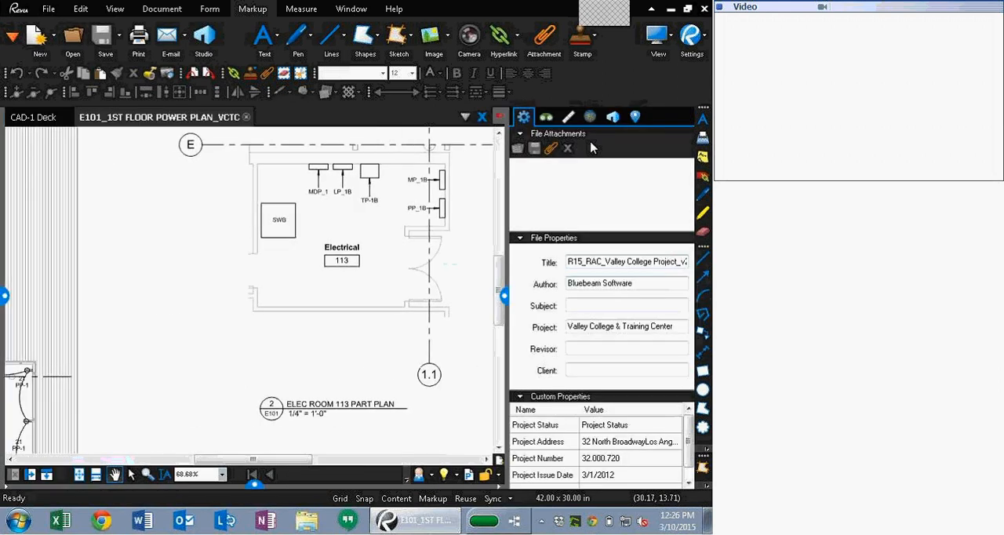
click(570, 125)
scroll(374, 367, down, 1)
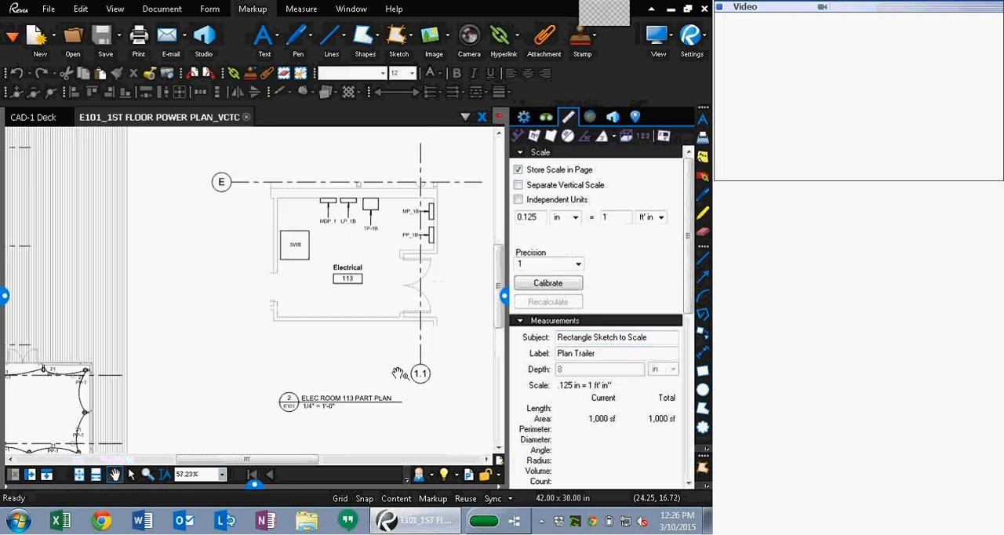
click(565, 390)
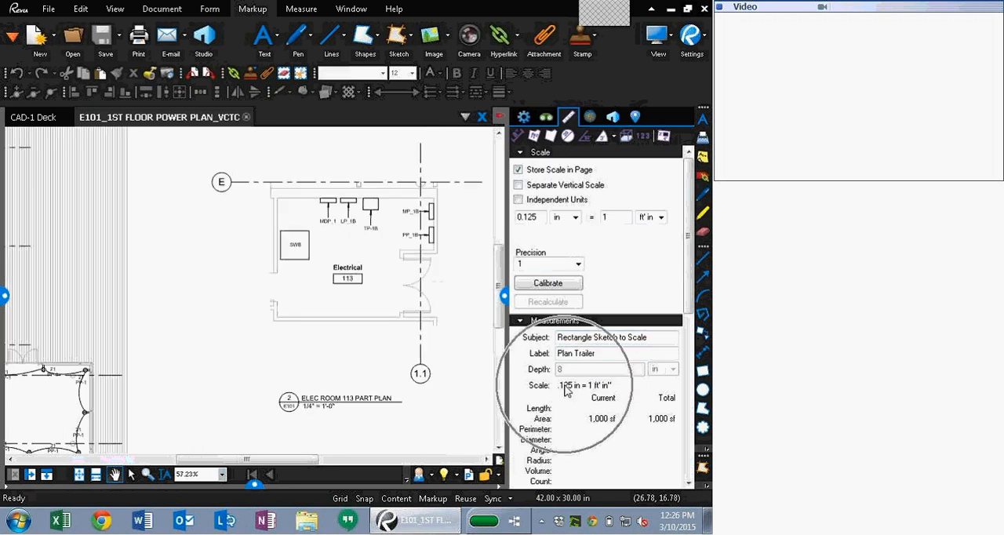
scroll(564, 393, down, 5)
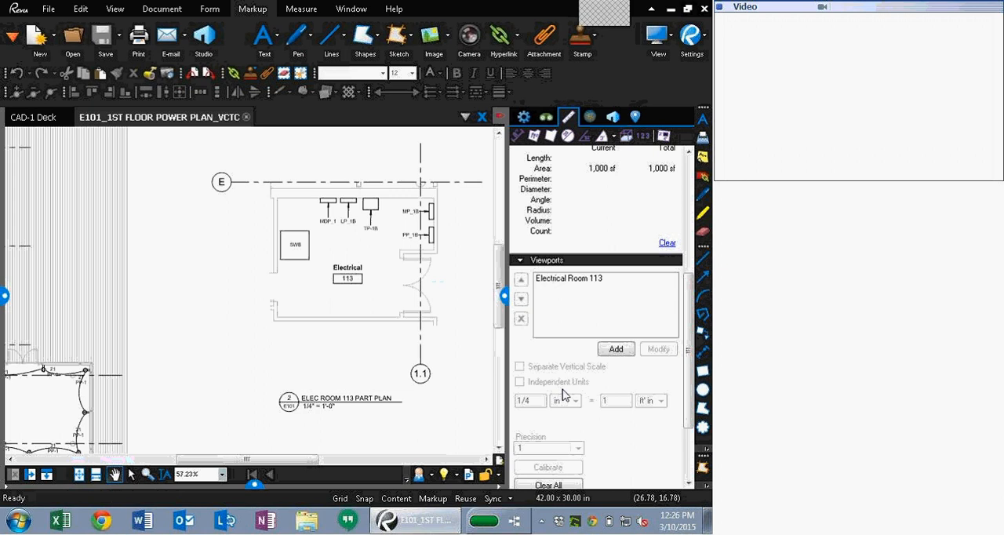
click(570, 282)
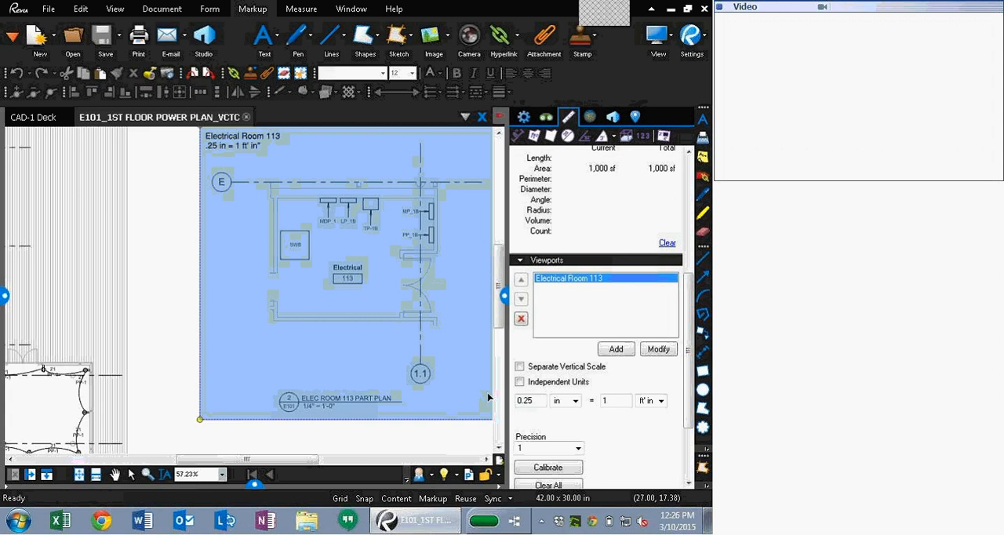
Step: Open the Tool Chest and set the Dynamic Scaling tool set's baseline scale to 0.125 in = 1 ft'in
click(5, 297)
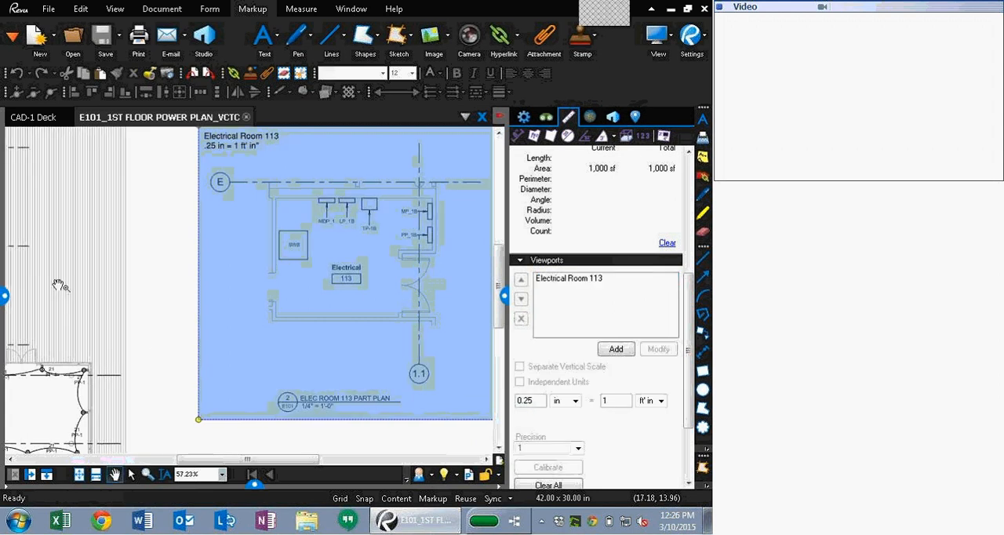
click(82, 117)
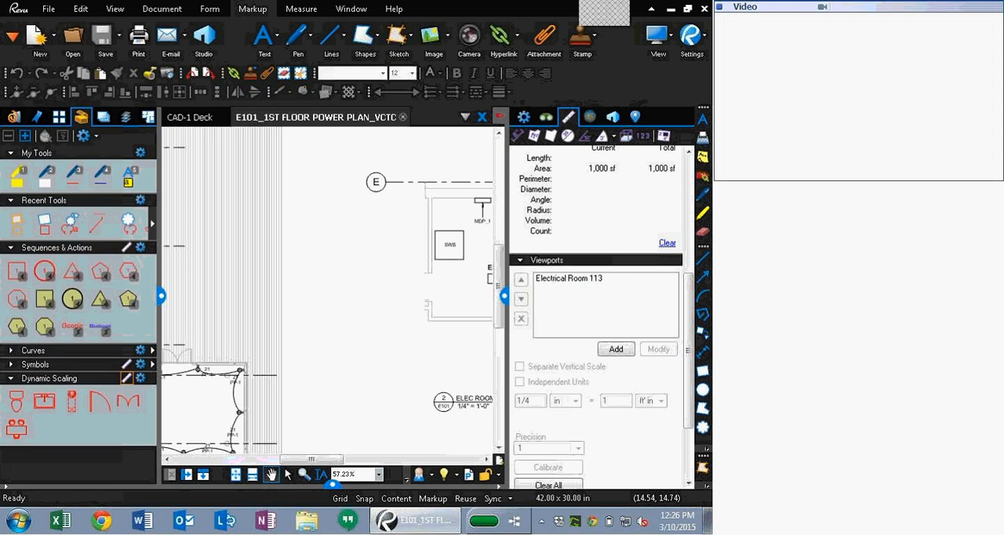
right_click(132, 380)
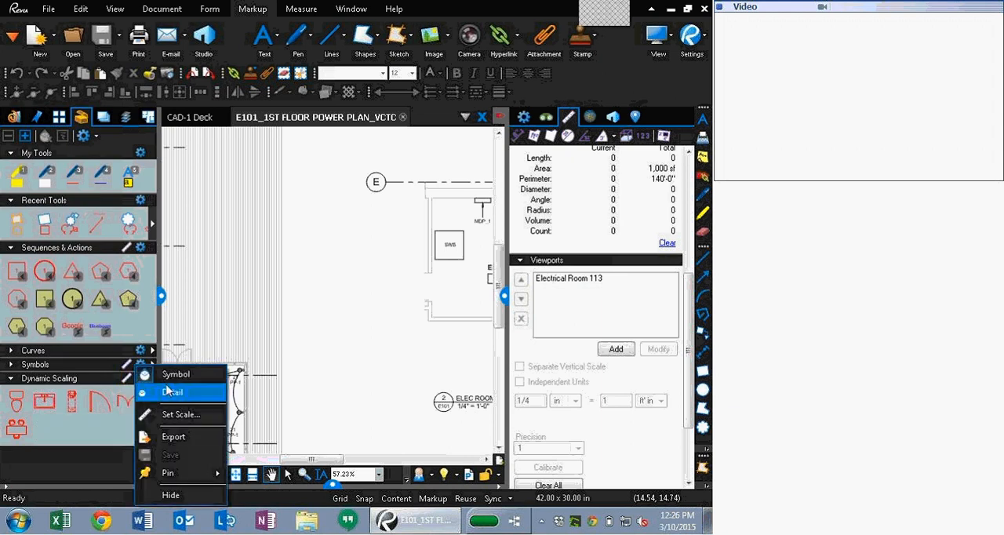
click(181, 416)
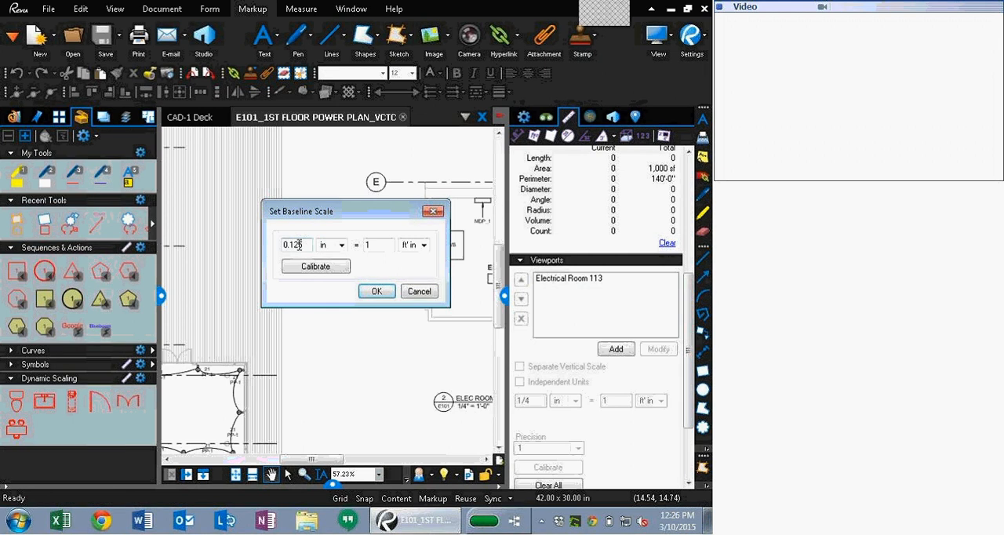
click(377, 292)
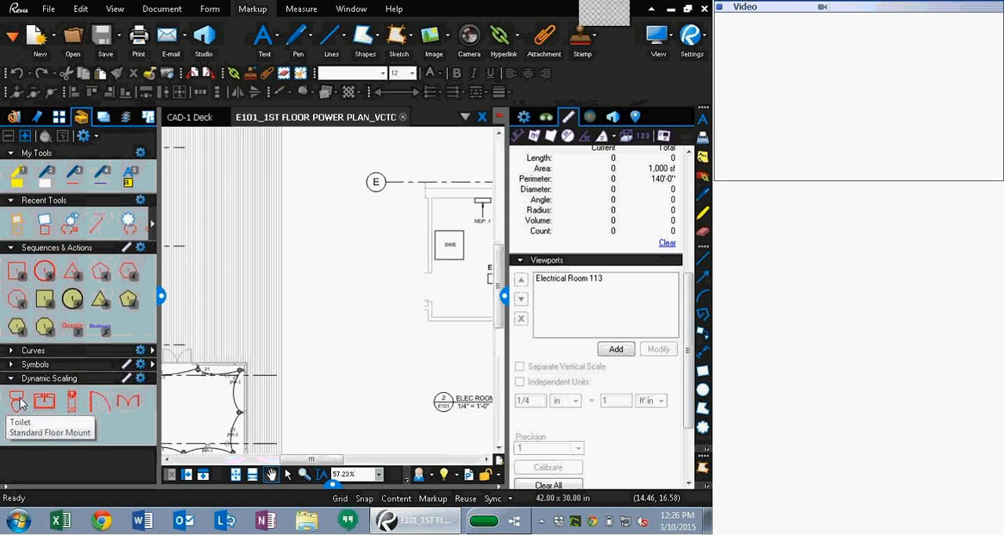
Step: Place a Toilet symbol from Dynamic Scaling inside Electrical Room 113 near its upper wall
drag(277, 347, 260, 349)
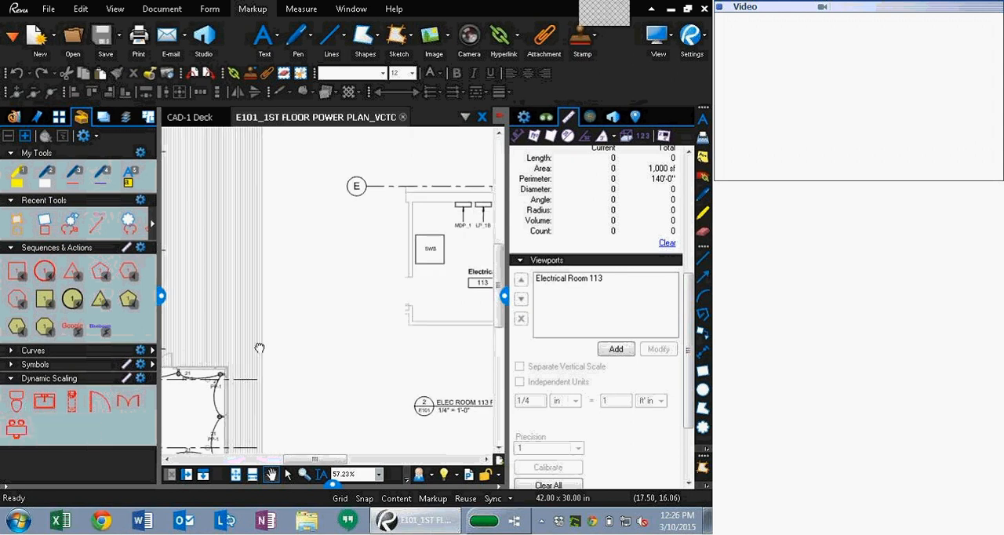
click(15, 404)
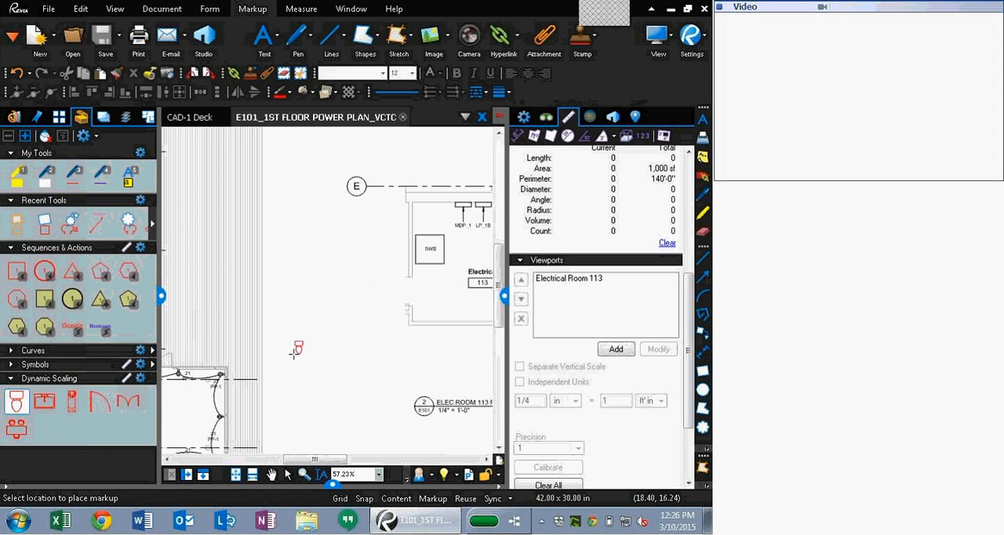
key(Escape)
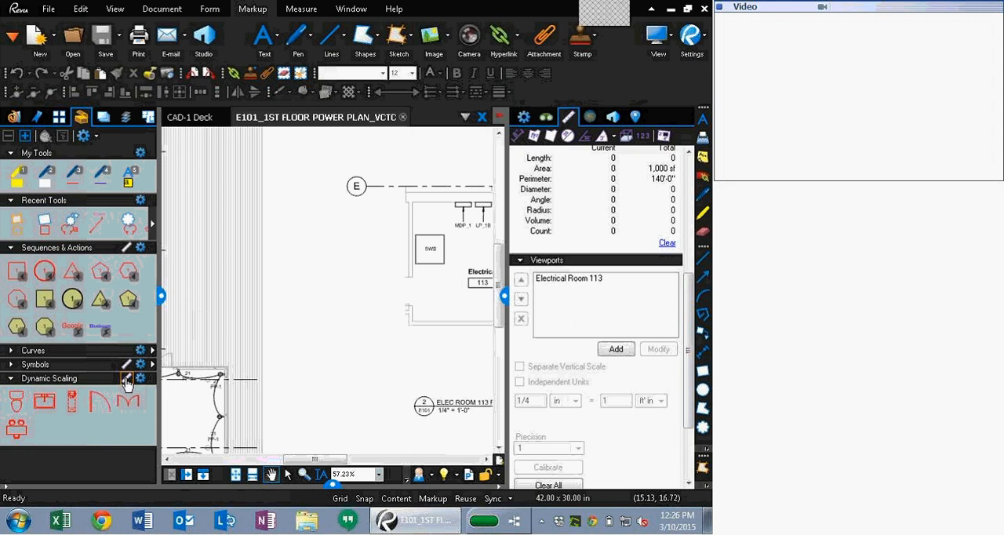
click(17, 404)
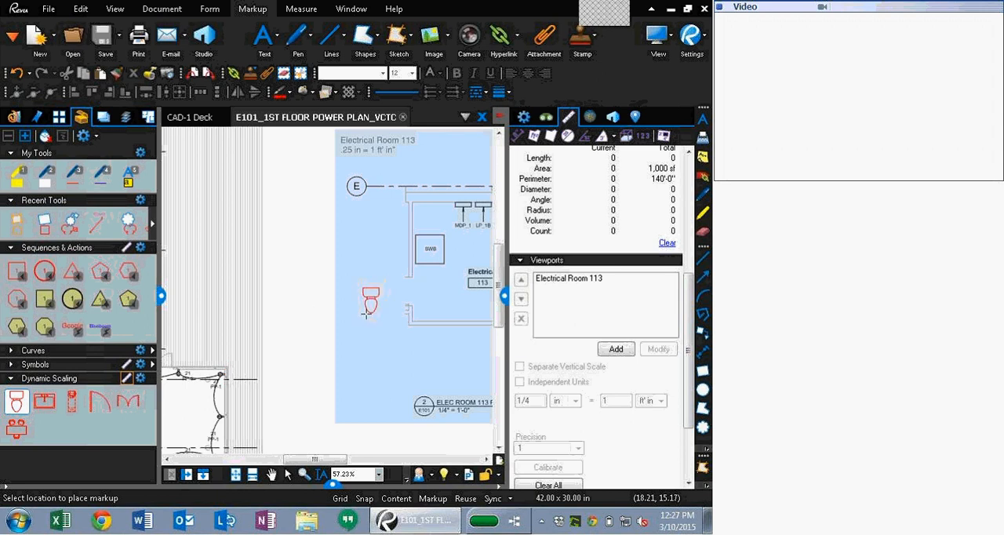
click(420, 229)
Step: Place the desk-and-chairs symbol from Dynamic Scaling in the centre of Electrical Room 113
drag(278, 313, 243, 335)
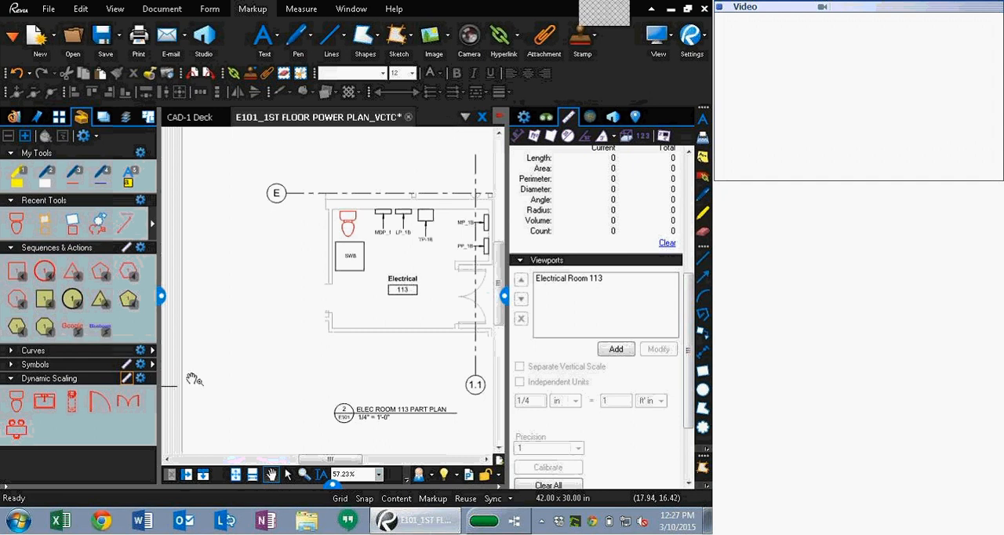
click(17, 428)
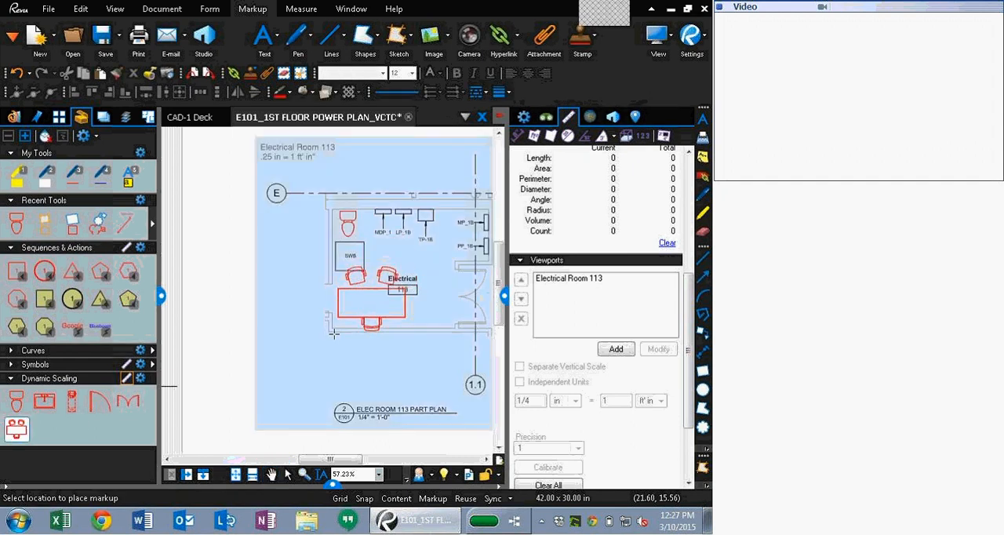
click(363, 322)
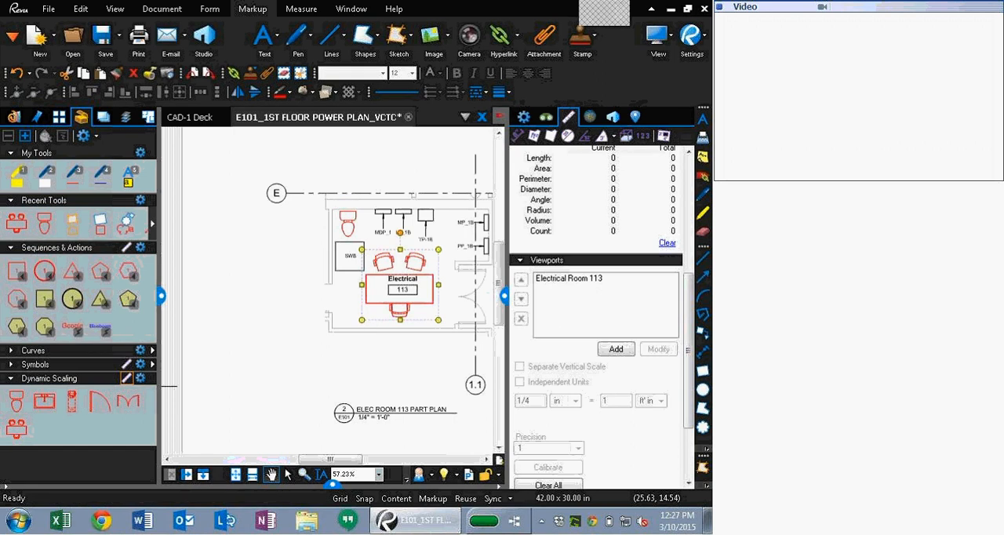
Step: Collapse the side panels and close the E101_1ST FLOOR POWER PLAN_VCTC document
click(504, 296)
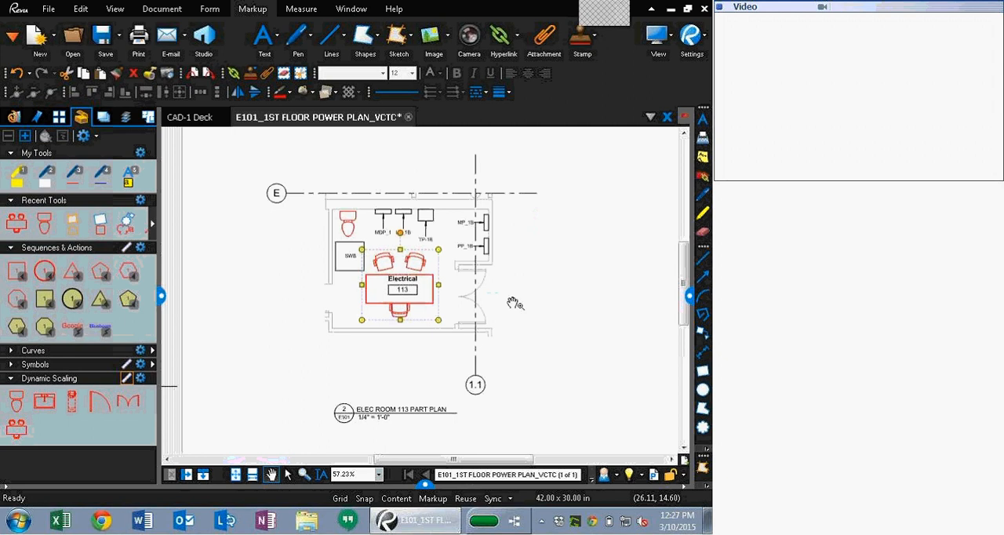
click(161, 295)
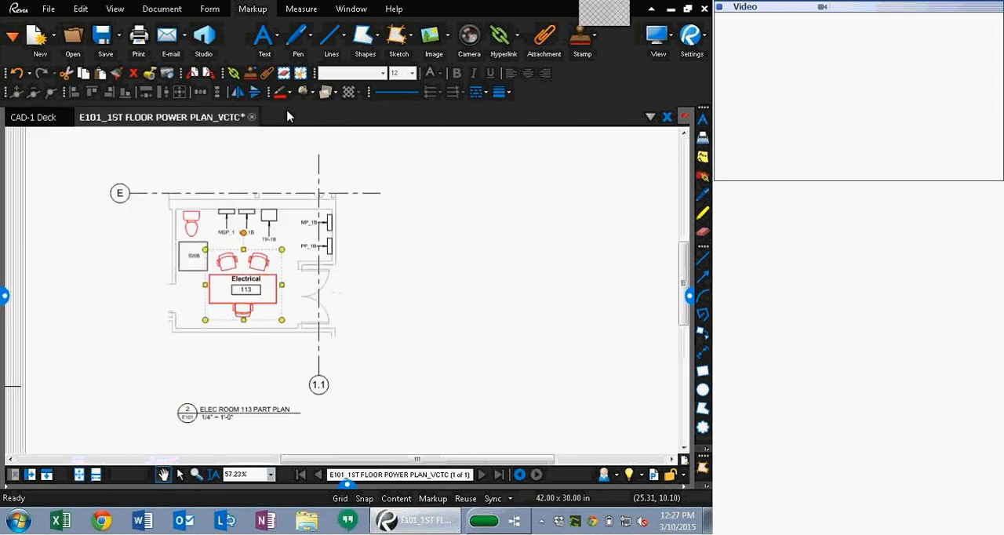
click(252, 117)
click(415, 328)
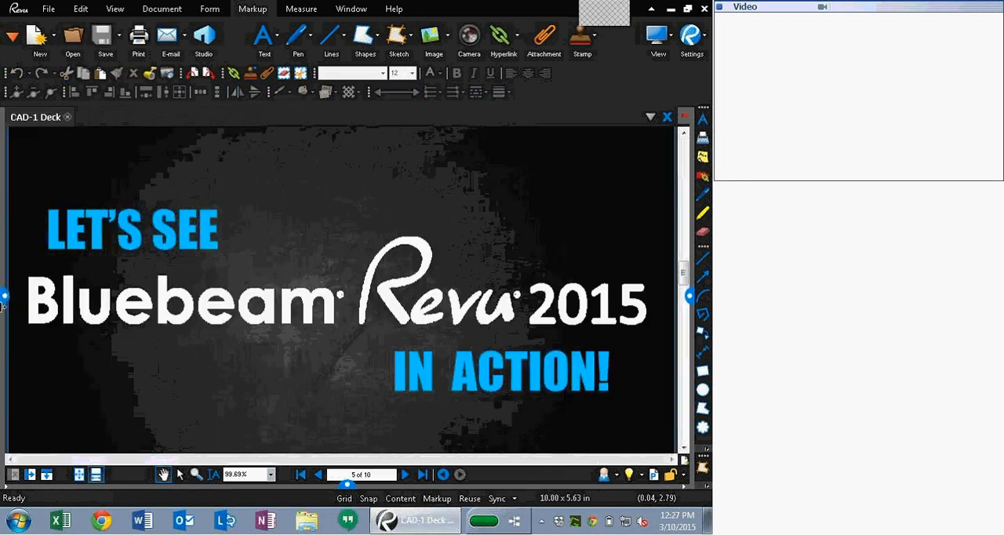
Step: Open A 202_Punch.pdf and A201_Punch.pdf from the Spaces 2.0 category in file access
click(4, 298)
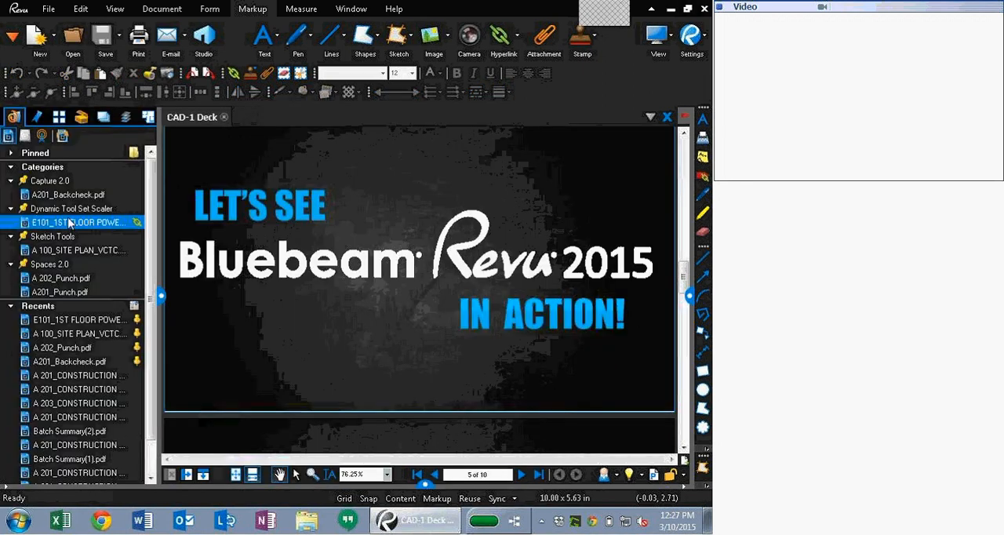
click(69, 279)
click(63, 292)
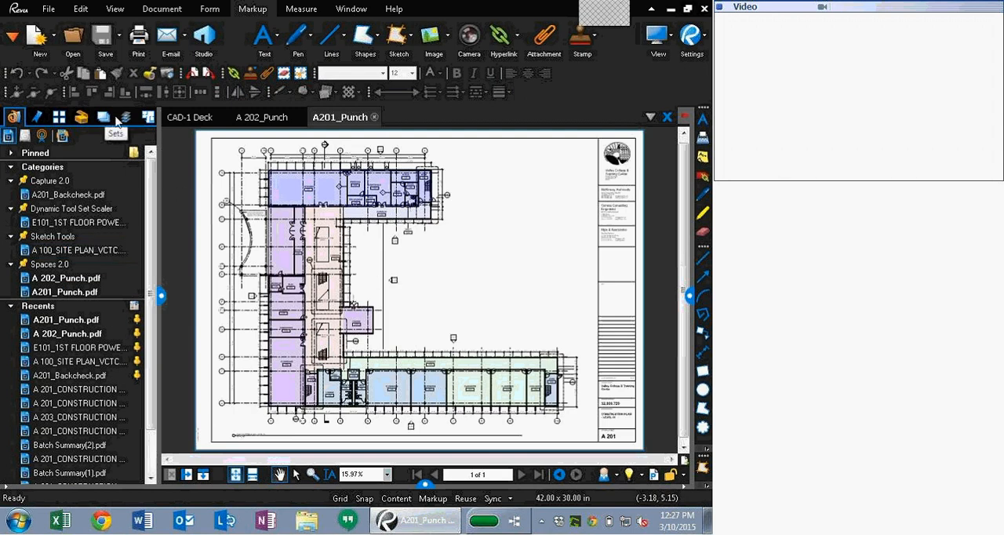
Step: Open the Spaces panel and select the zones and rooms of A201_Punch to see them highlighted on the plan
click(148, 117)
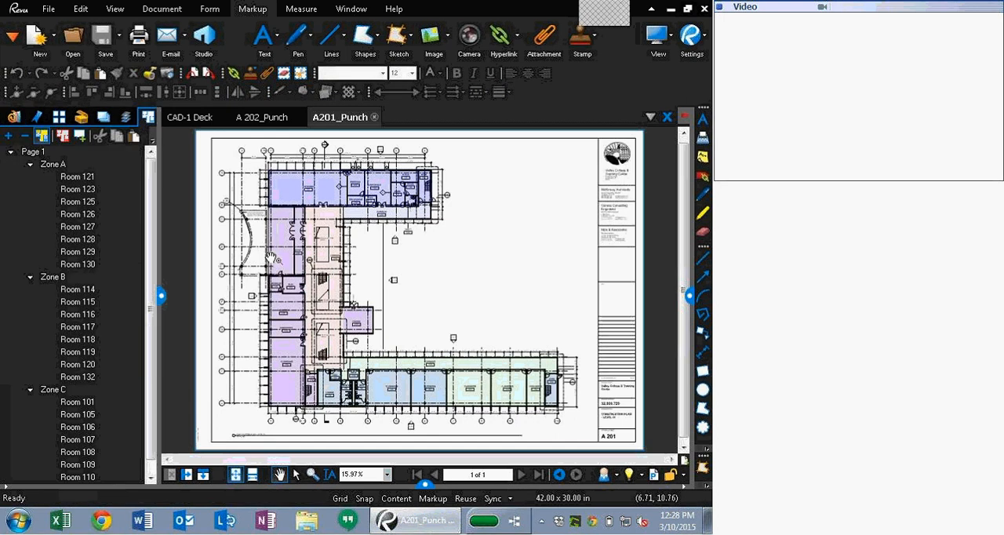
drag(508, 329, 518, 277)
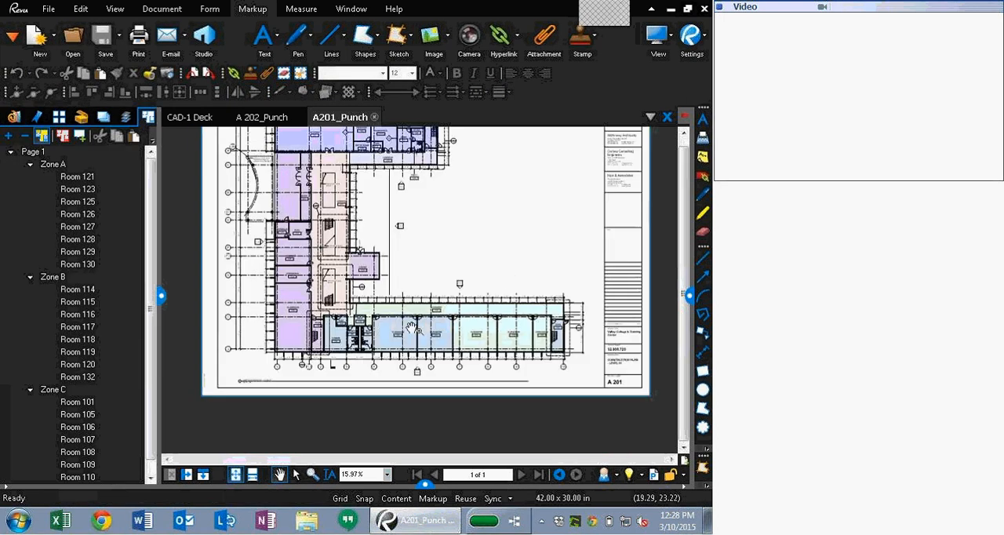
click(133, 164)
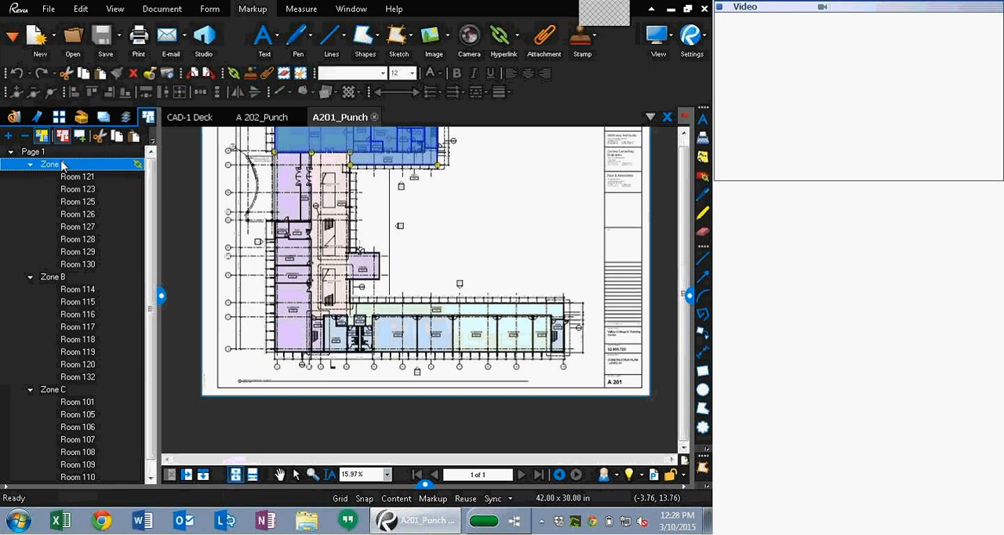
click(67, 280)
click(55, 389)
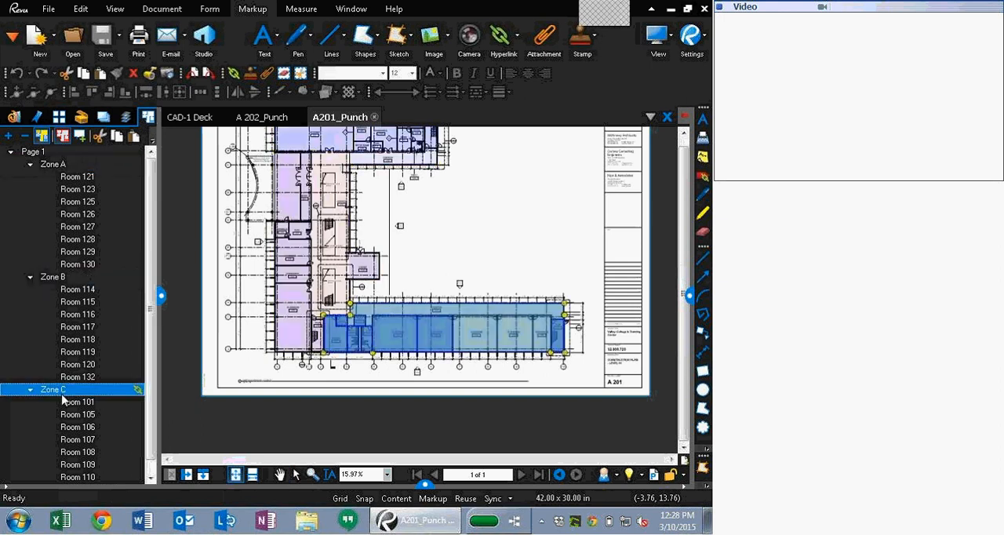
click(86, 428)
click(90, 440)
click(94, 452)
click(99, 465)
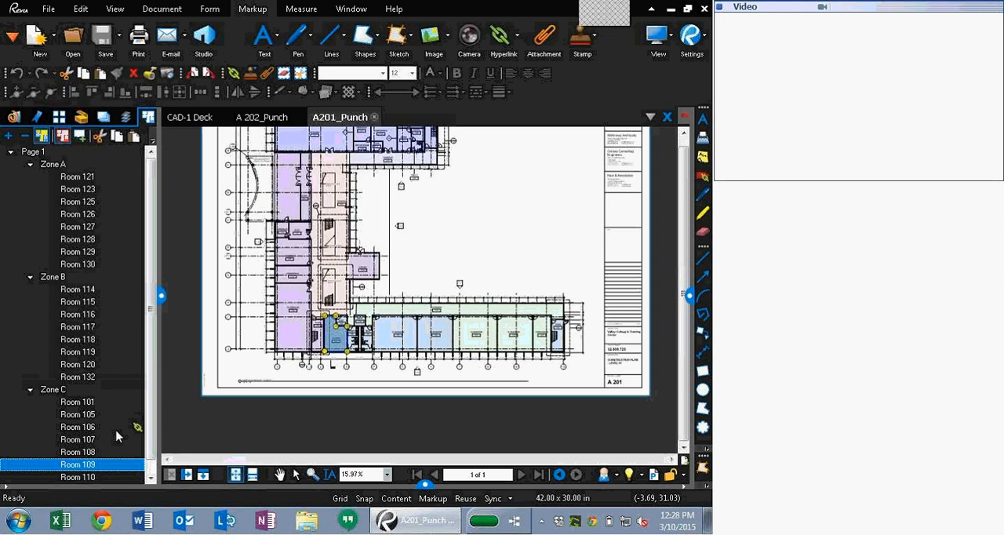
click(114, 429)
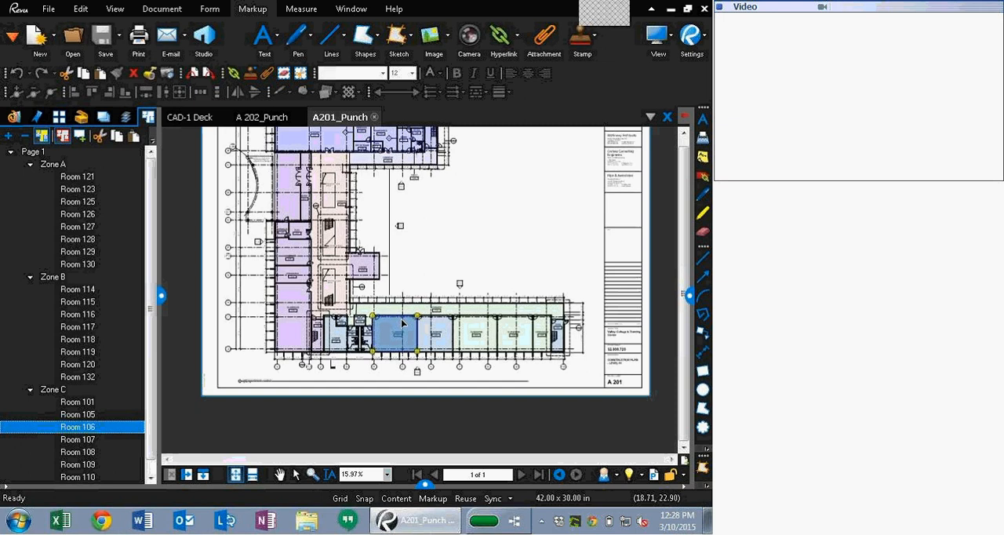
Step: Copy the Zone C space from A201_Punch and paste it onto the A 202_Punch plan
scroll(437, 318, up, 3)
click(67, 397)
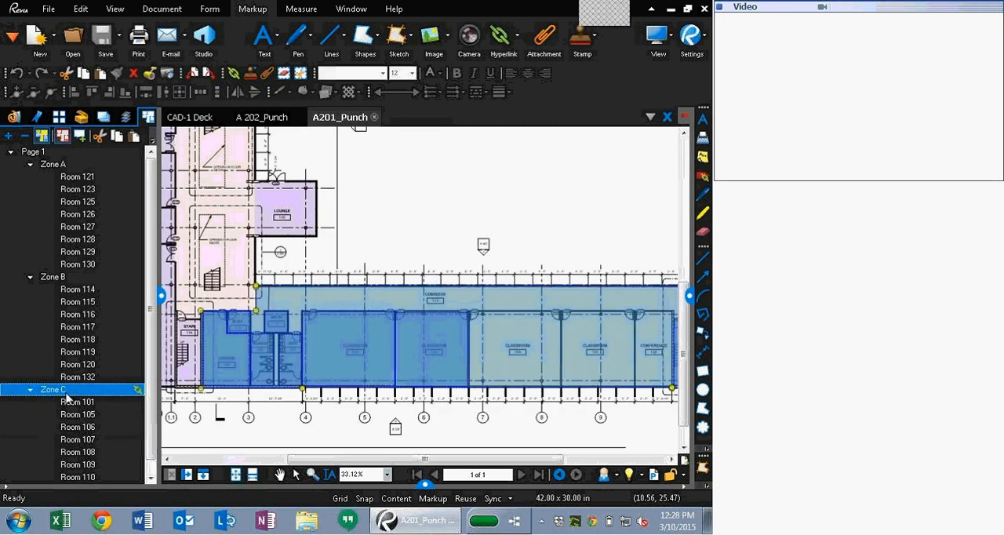
right_click(67, 397)
click(107, 436)
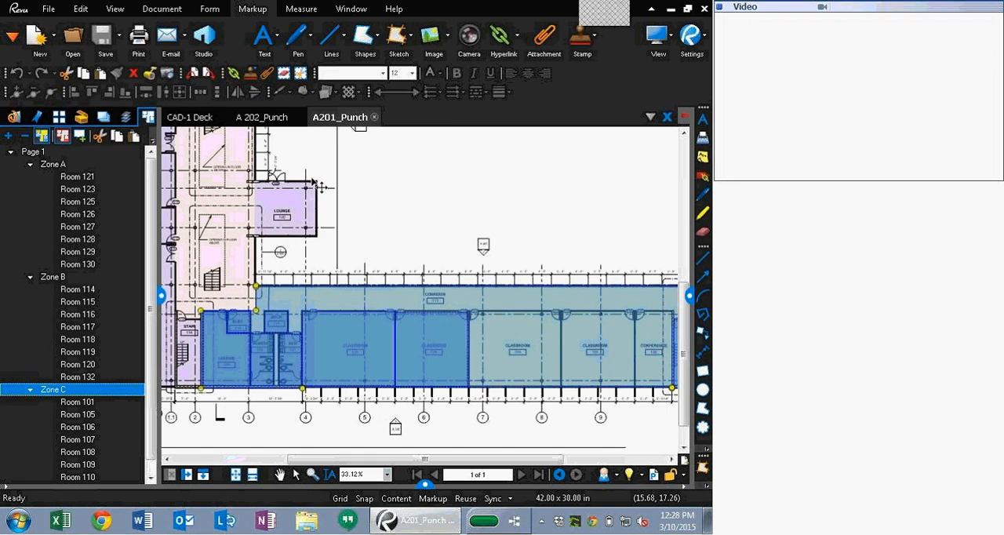
click(253, 120)
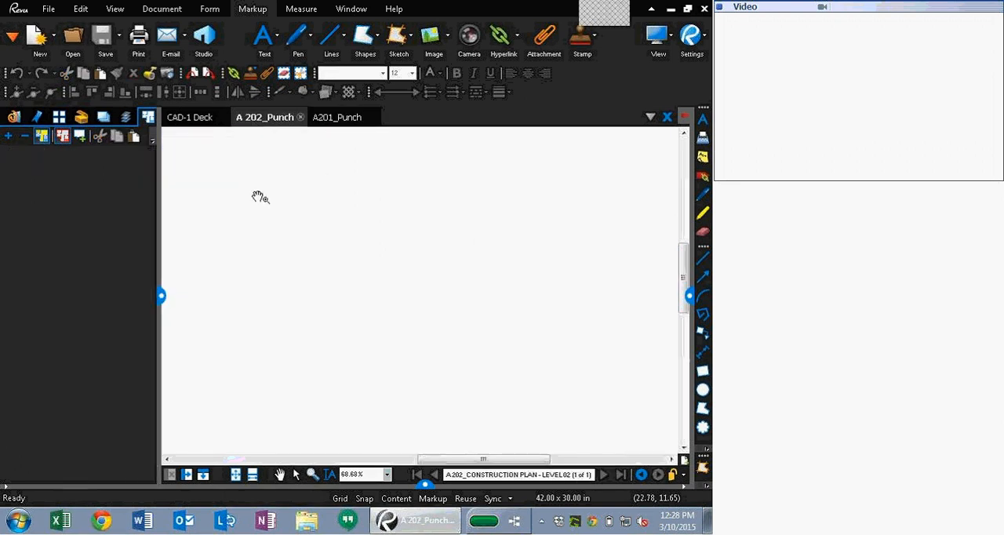
scroll(355, 229, down, 2)
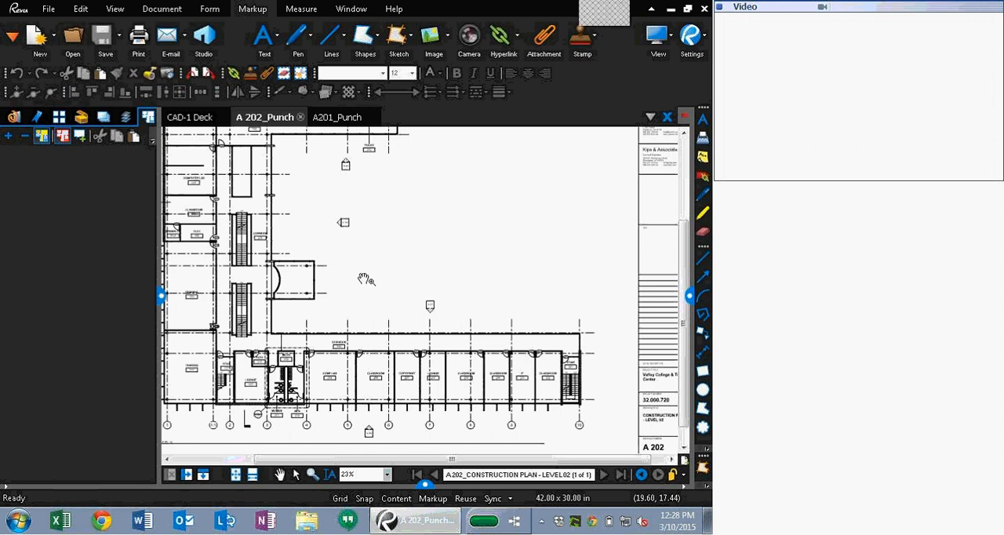
key(ctrl+v)
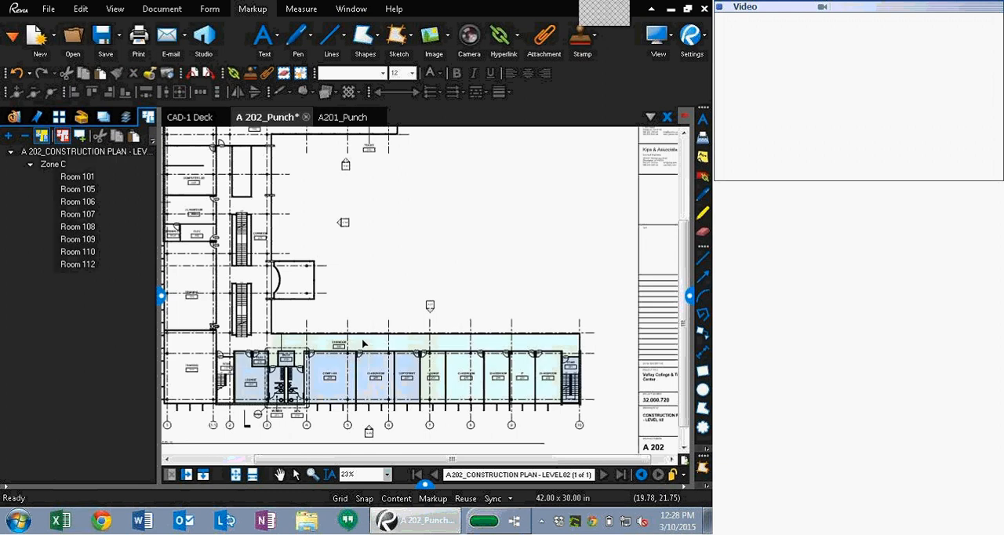
Step: Delete the Room 109 space from the pasted Zone C on A 202_Punch
scroll(369, 289, up, 3)
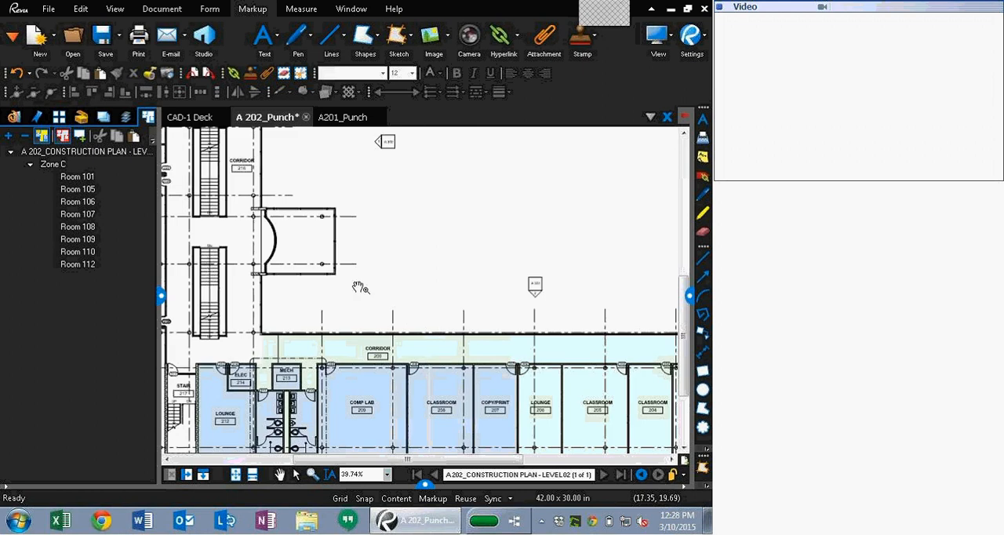
drag(359, 288, 365, 227)
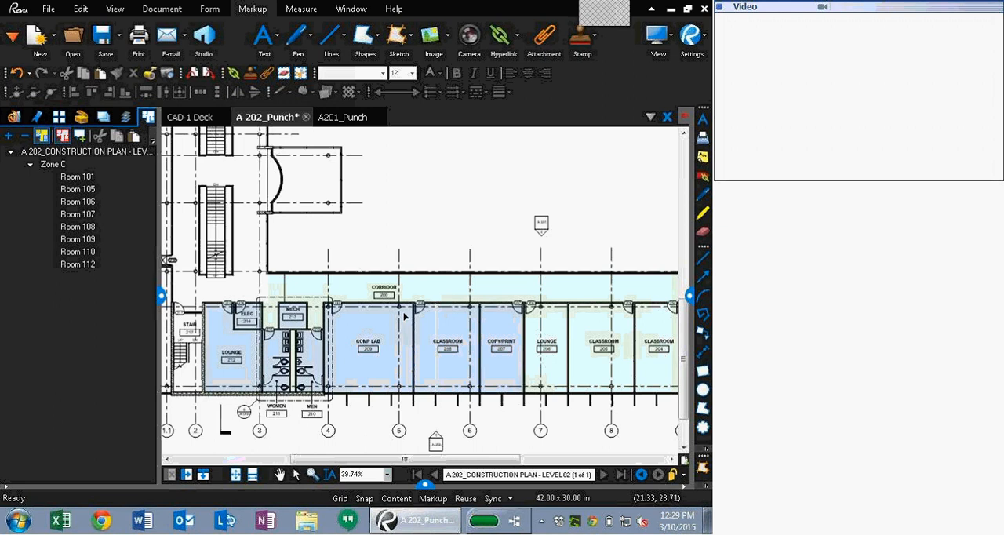
click(90, 241)
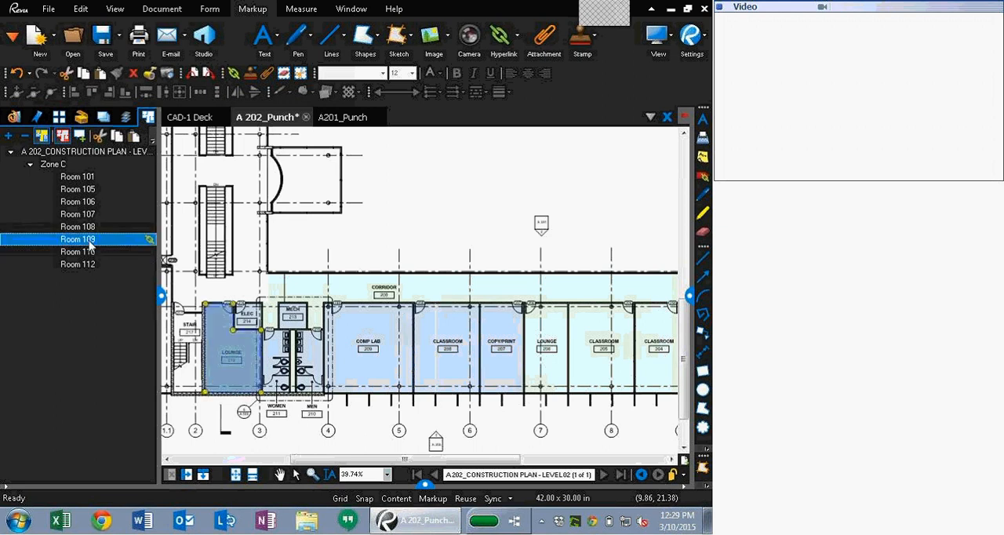
key(Delete)
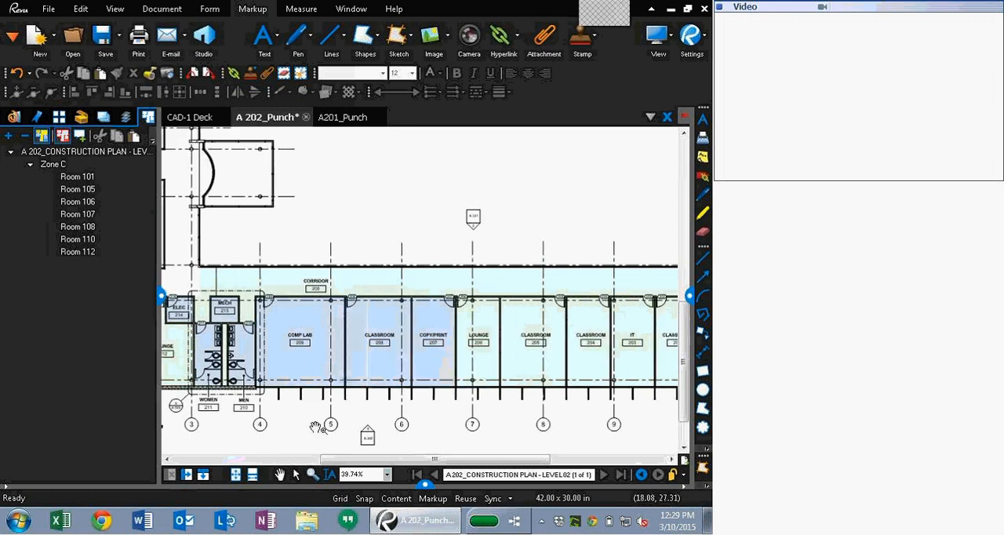
Step: Locate the Room 106 Comp Lab space on the A 202_Punch plan
drag(434, 149, 366, 142)
click(301, 356)
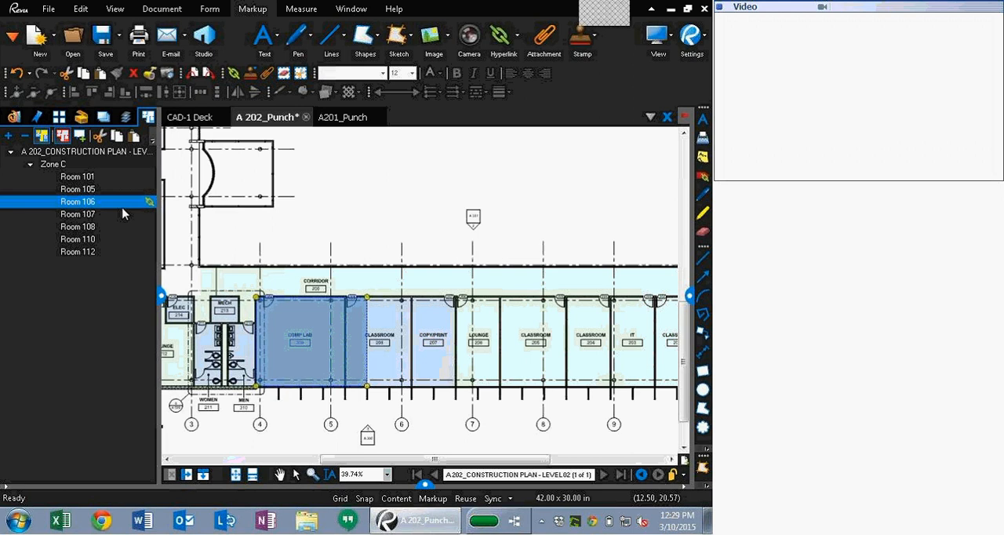
drag(346, 210, 422, 284)
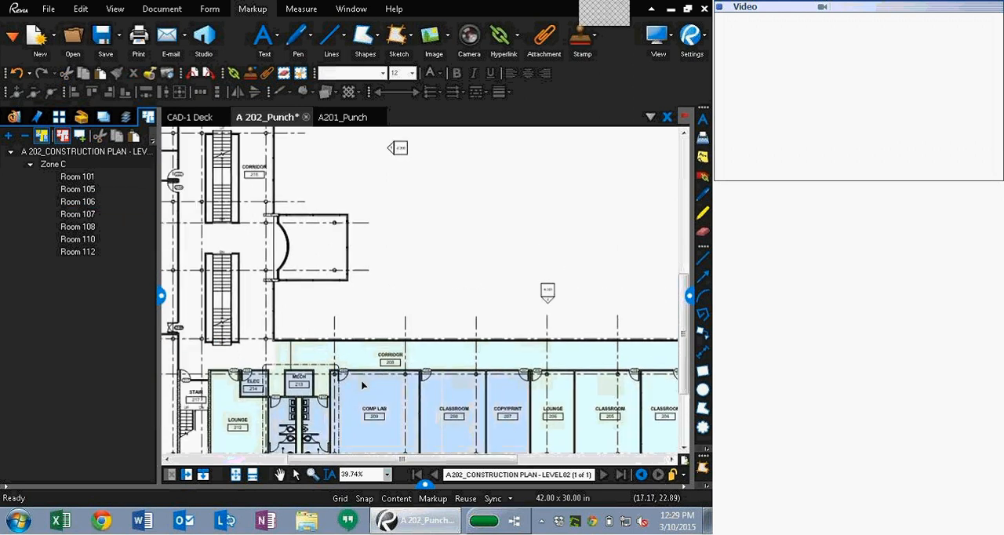
click(366, 385)
click(149, 203)
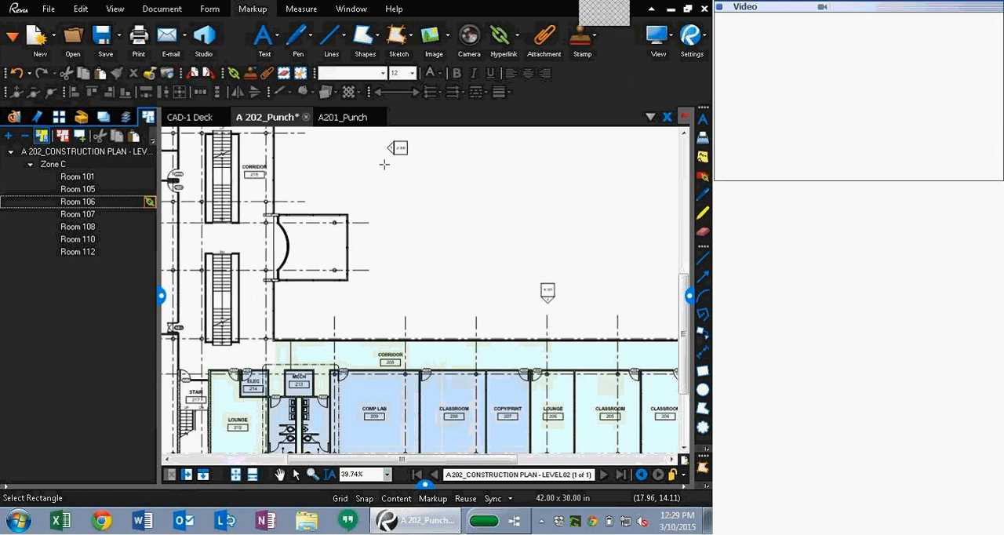
key(Escape)
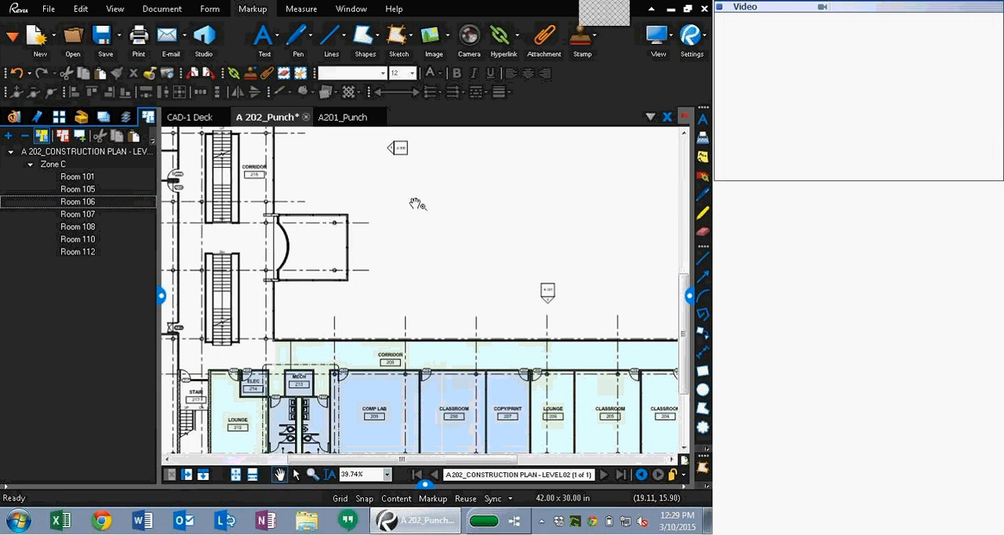
click(397, 148)
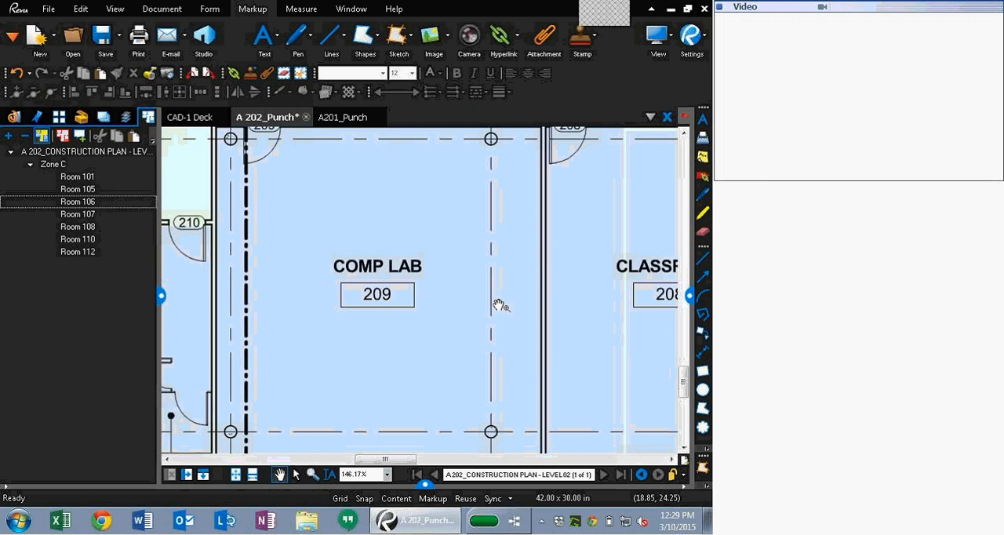
scroll(549, 305, down, 2)
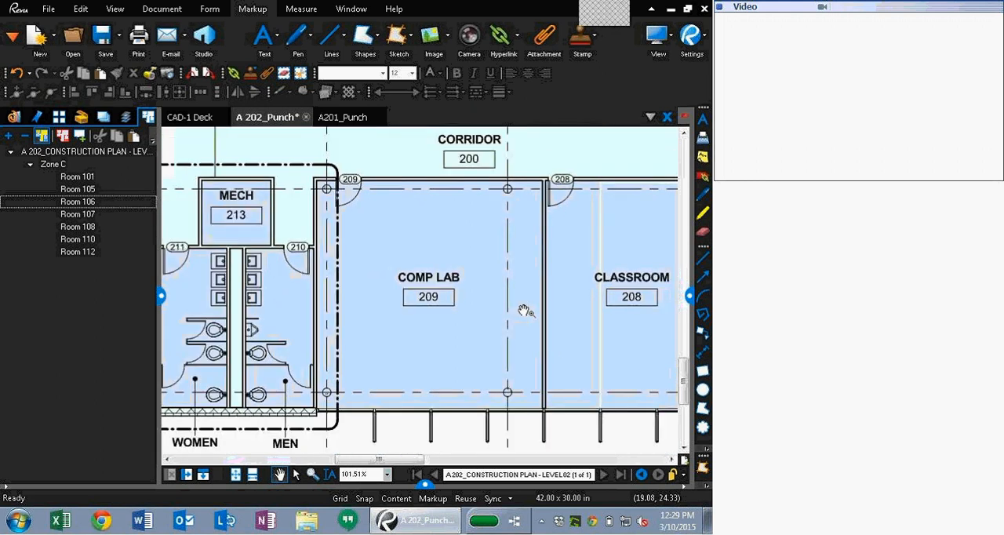
Step: Select the Room 106 space and display its area label on the plan
click(108, 201)
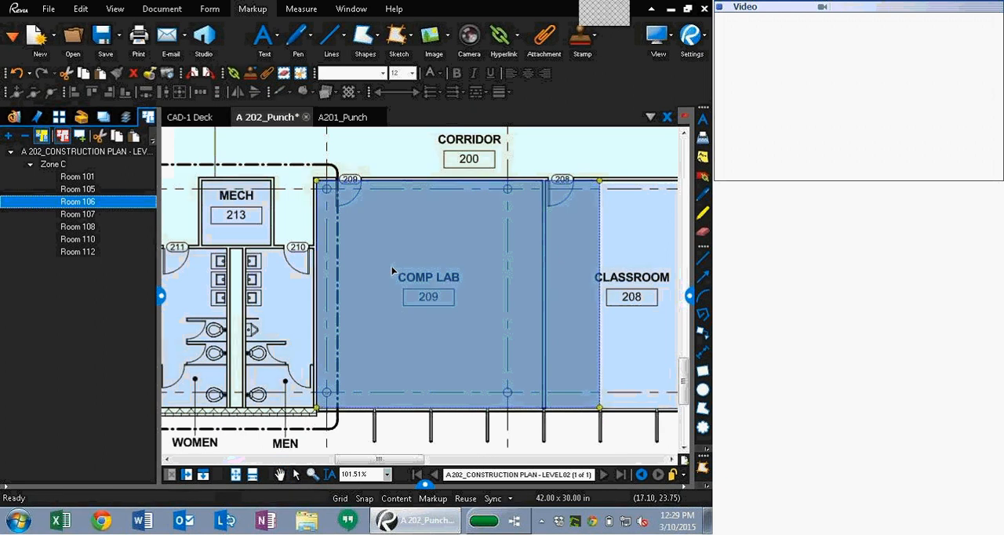
right_click(436, 281)
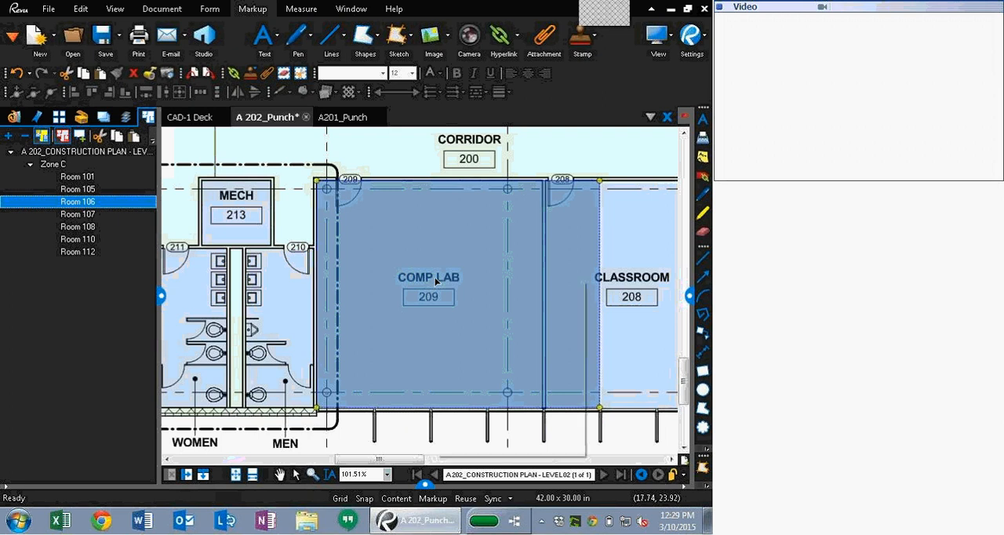
click(488, 288)
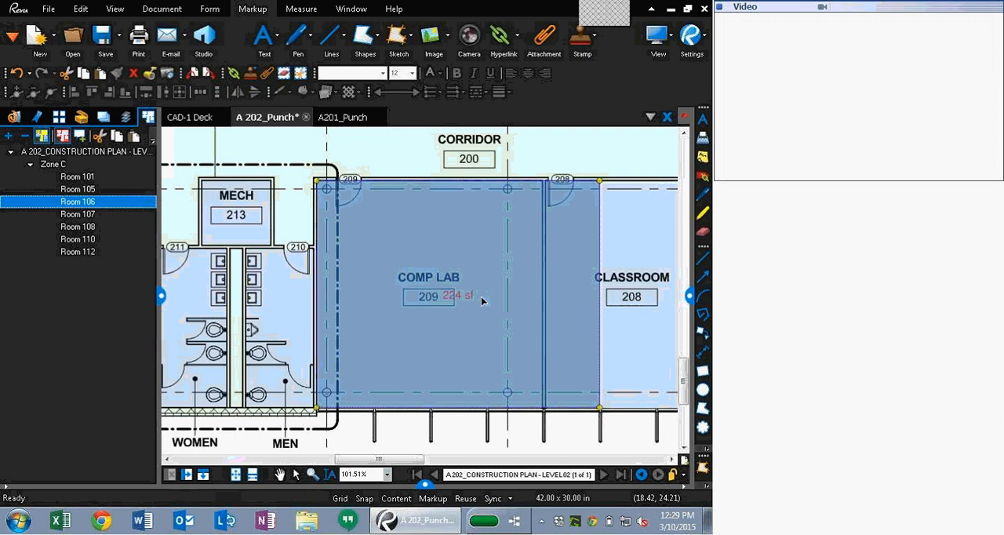
mouse_move(483, 301)
mouse_down()
mouse_move(484, 332)
mouse_move(480, 301)
mouse_up()
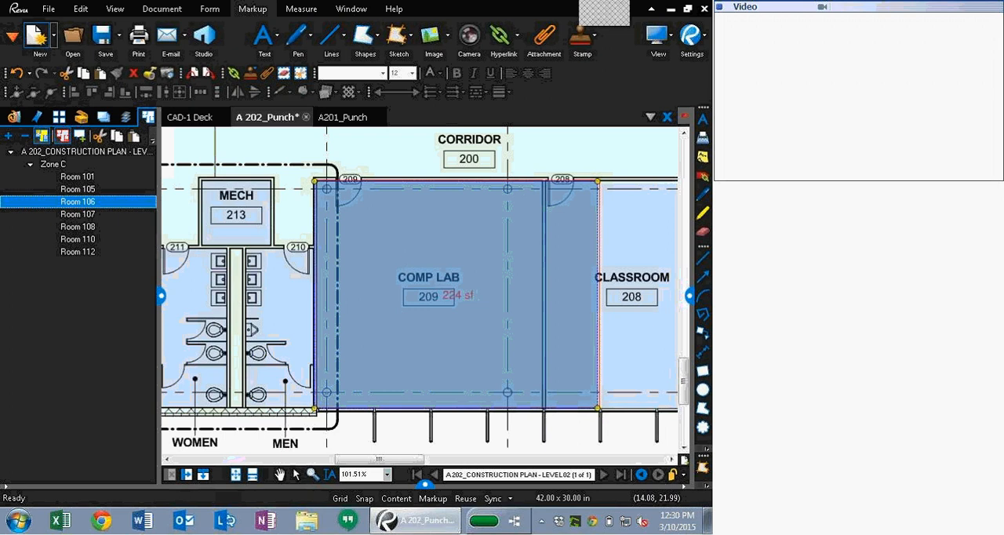
Step: Close A 202_Punch without saving changes, and close A201_Punch
click(306, 117)
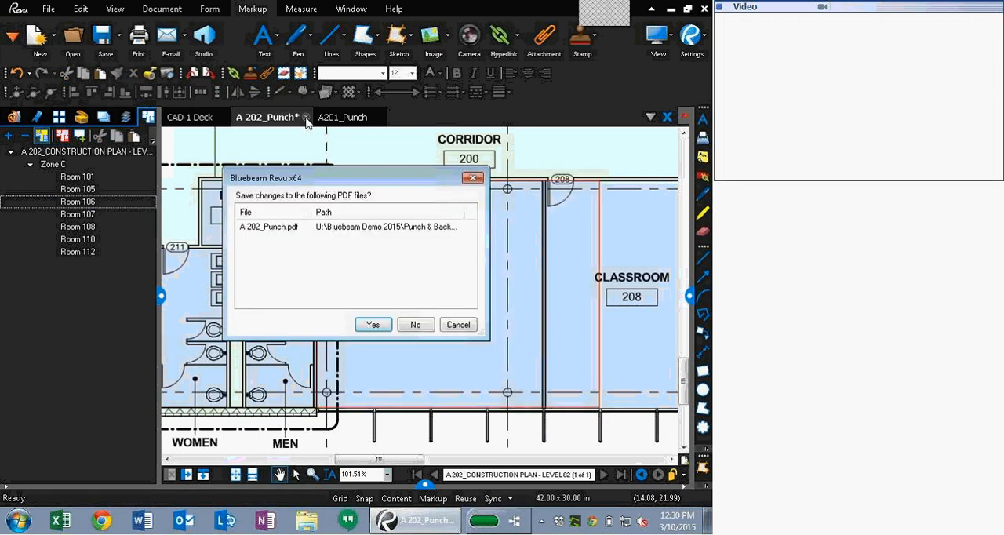
click(417, 333)
click(298, 118)
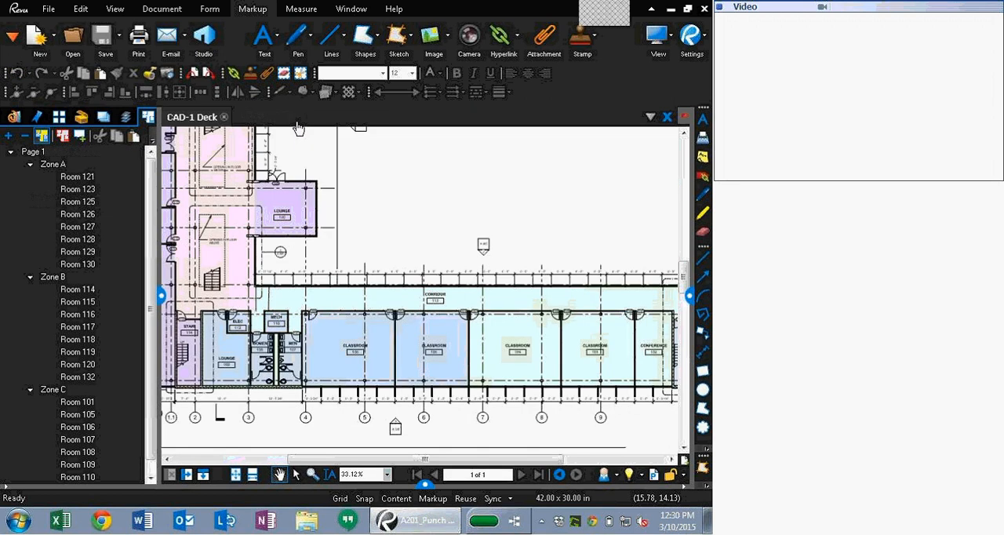
Step: Open A201_Backcheck.pdf from the Capture 2.0 category in file access
click(14, 118)
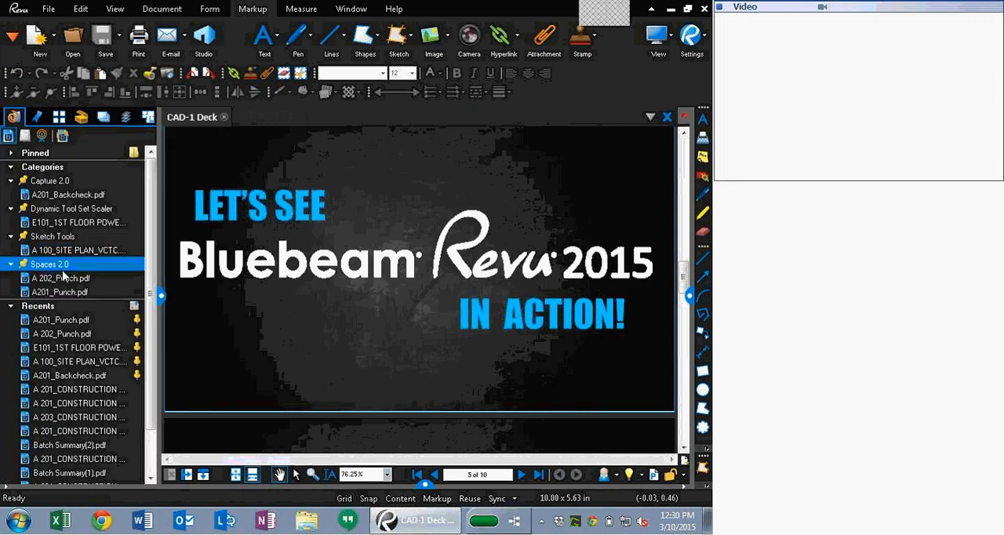
mouse_move(63, 284)
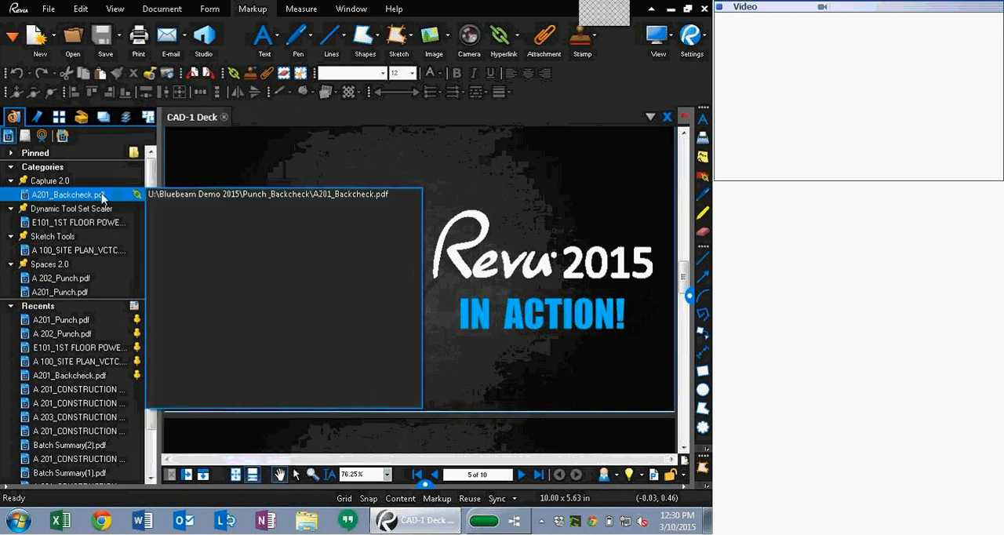
click(129, 194)
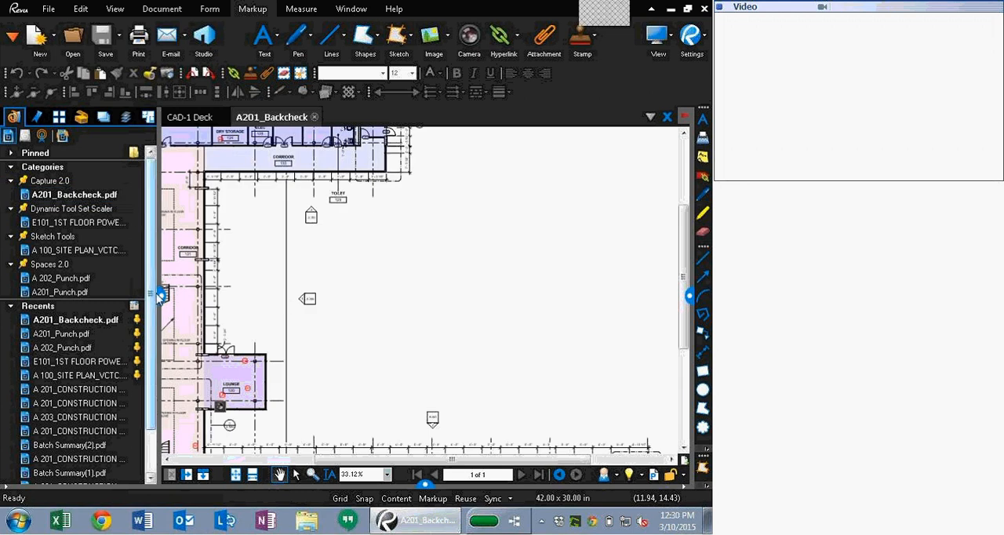
Step: Open the capture markup in Classroom 106 and browse through its attached photos
drag(431, 311, 475, 131)
scroll(350, 338, up, 2)
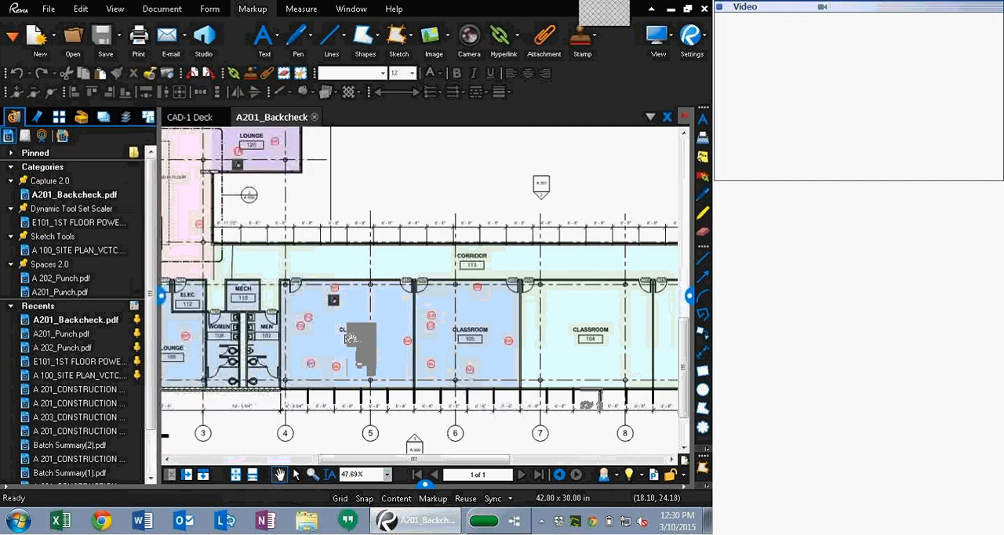
scroll(330, 298, up, 1)
click(330, 298)
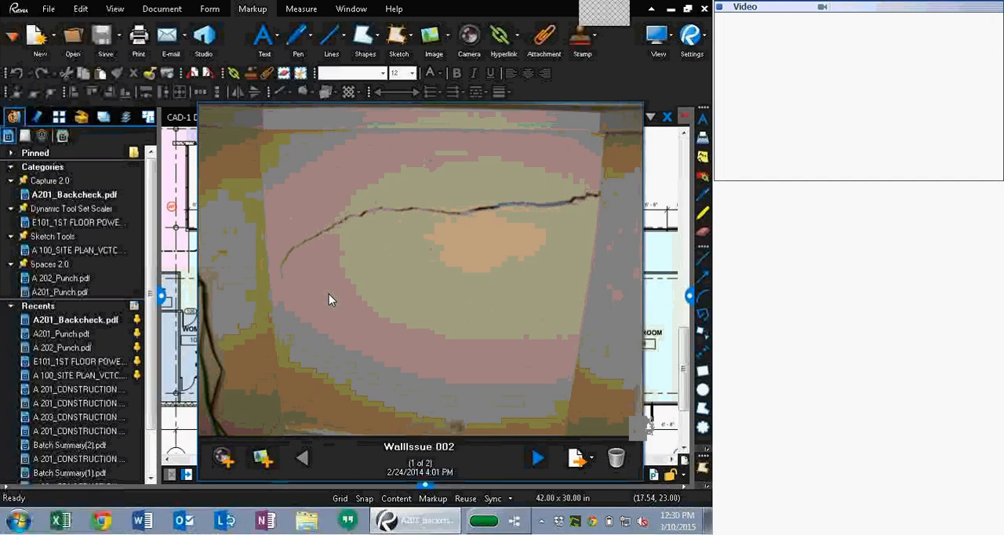
click(540, 460)
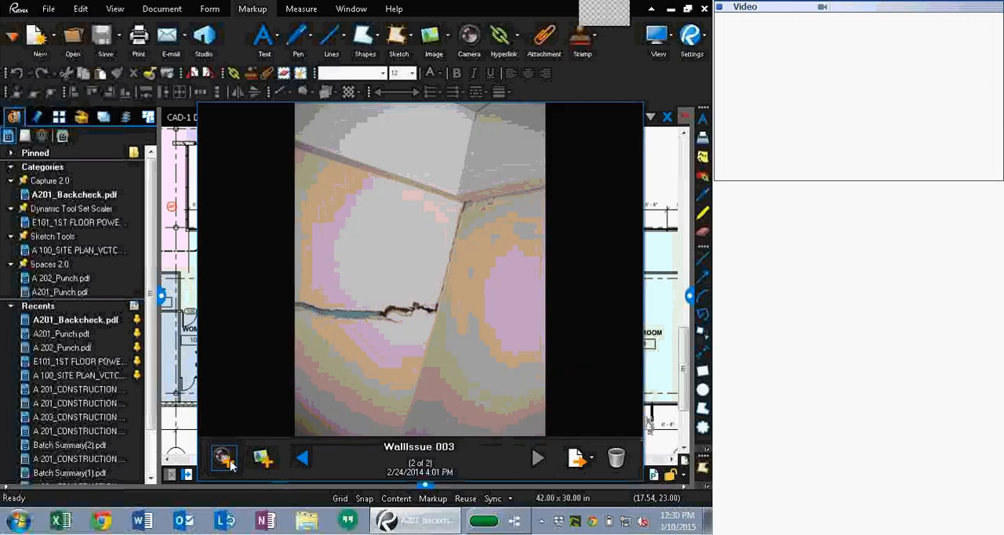
click(304, 460)
click(666, 200)
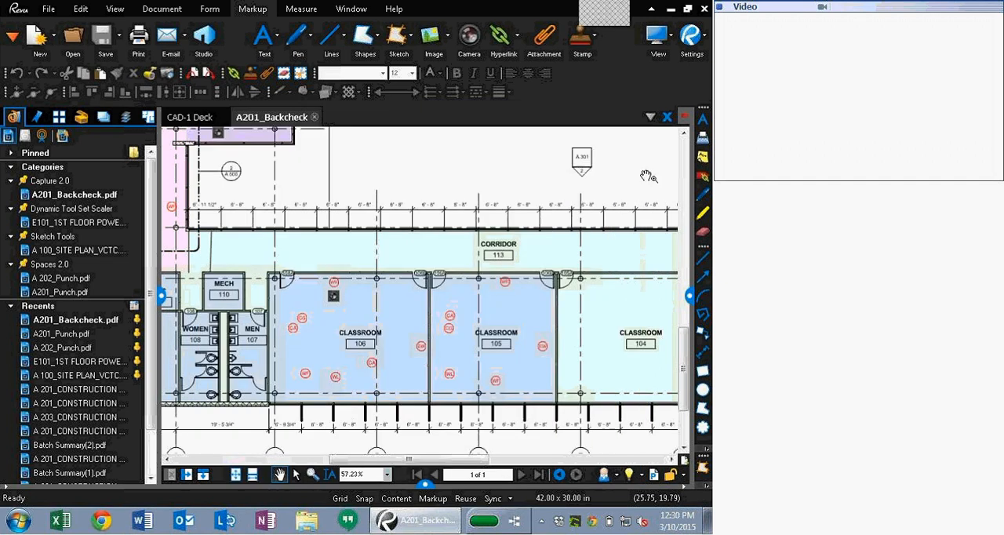
Step: Open the Exposed Conduit capture markup and play its attached video
drag(643, 172, 365, 196)
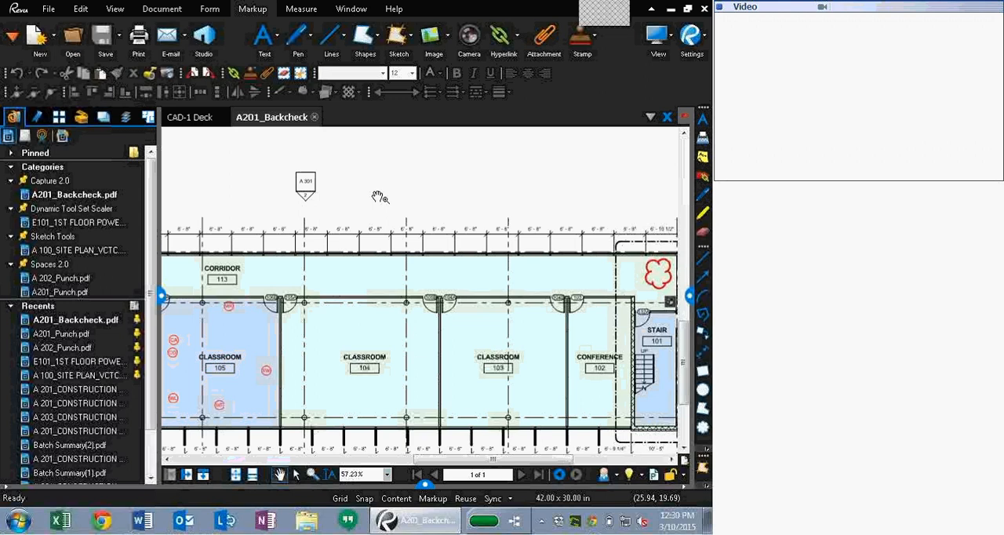
drag(520, 192, 296, 205)
click(445, 315)
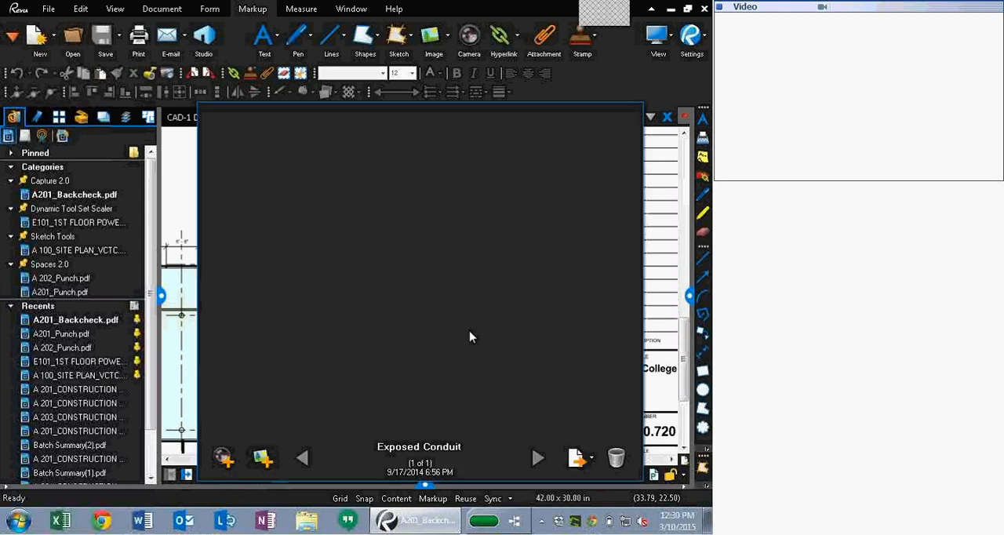
click(411, 262)
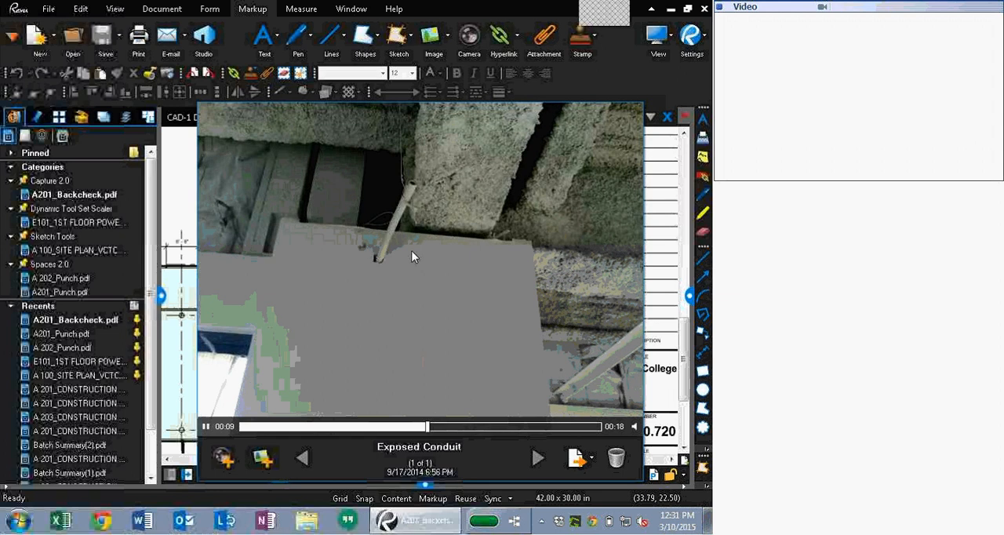
key(Escape)
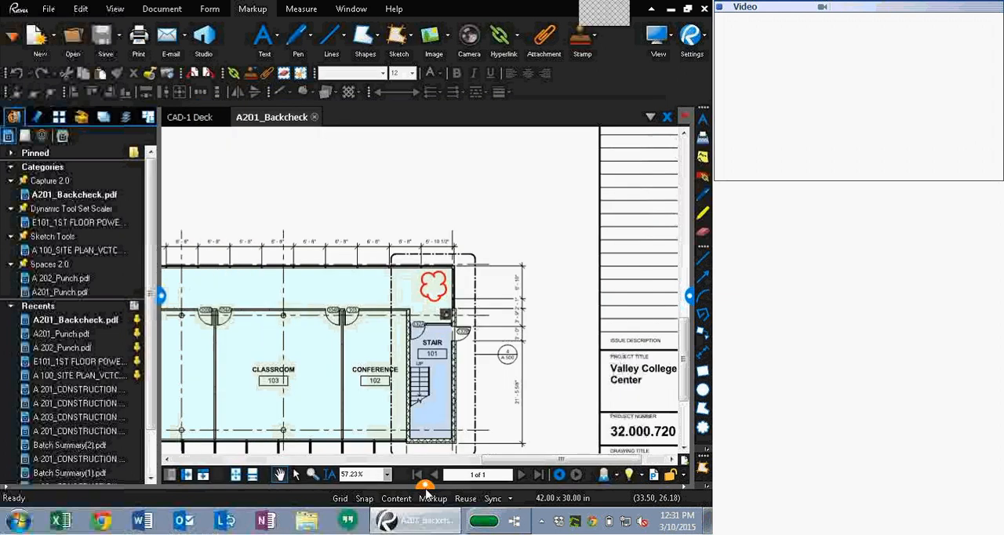
Step: Open the markups list and filter its Capture column to show only markups with captures
click(425, 488)
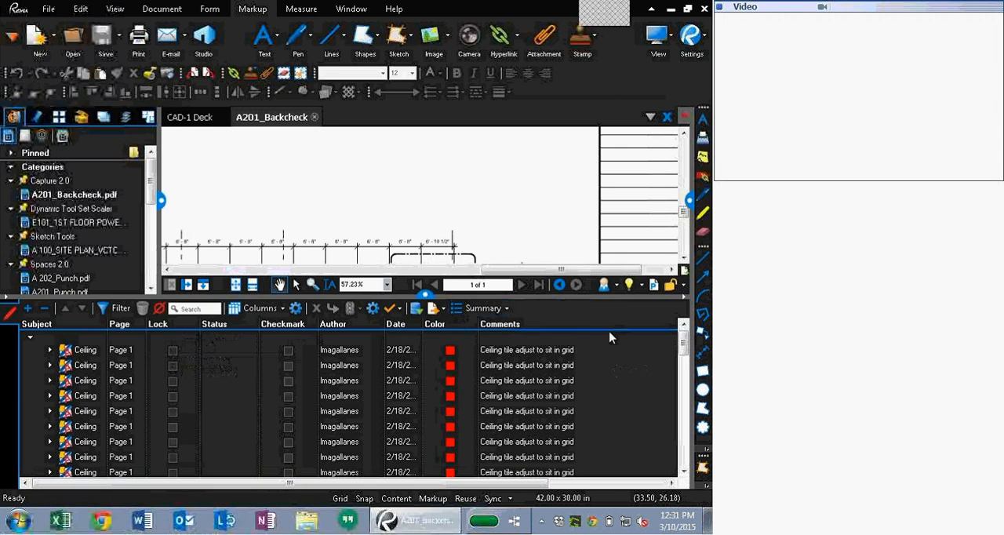
click(567, 486)
click(617, 486)
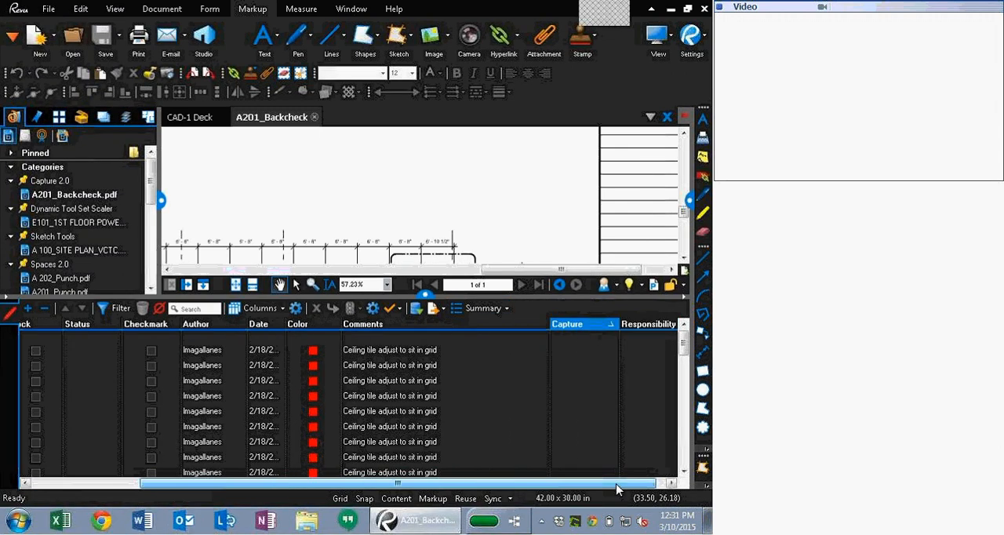
click(118, 310)
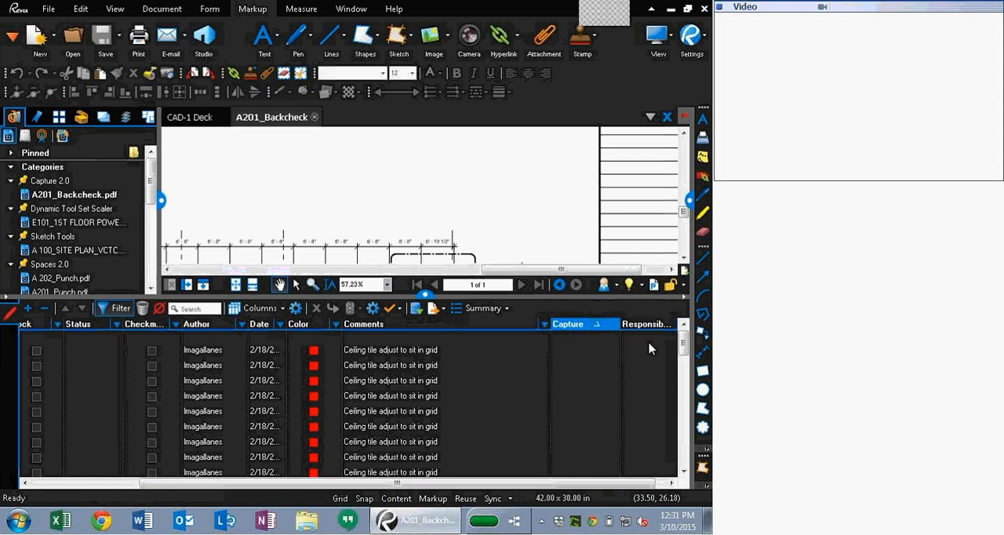
click(613, 329)
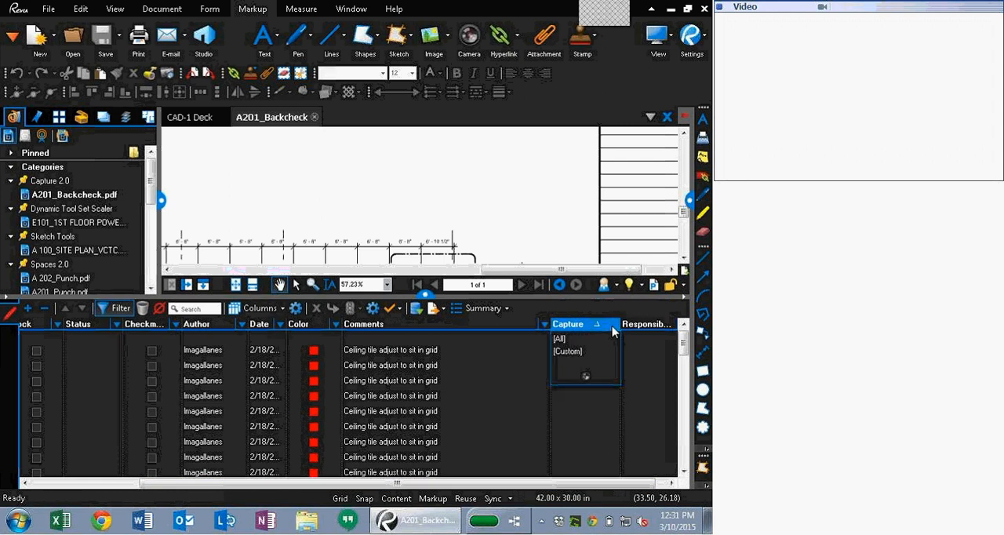
click(586, 375)
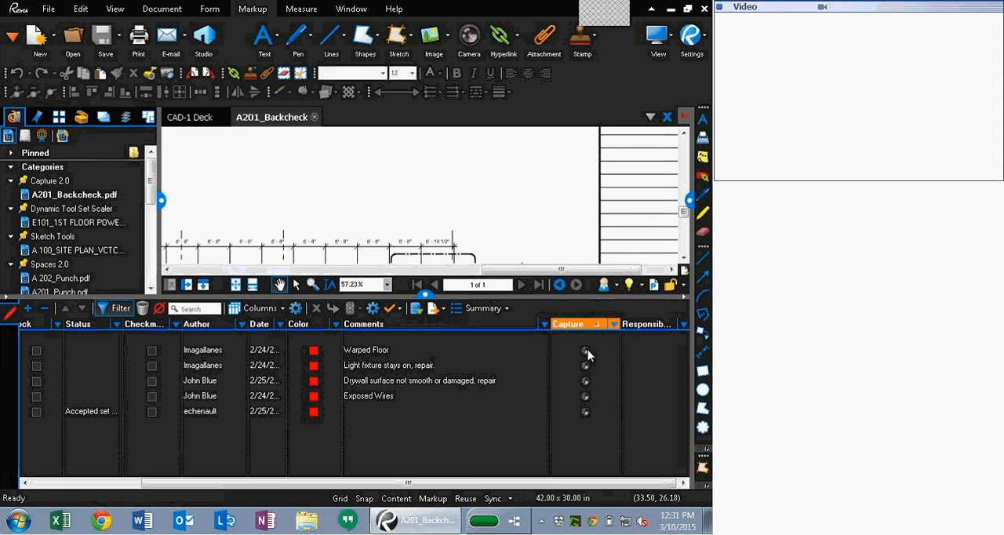
Step: Create a Capture Summary of the filtered markups with the default options
click(506, 308)
click(508, 399)
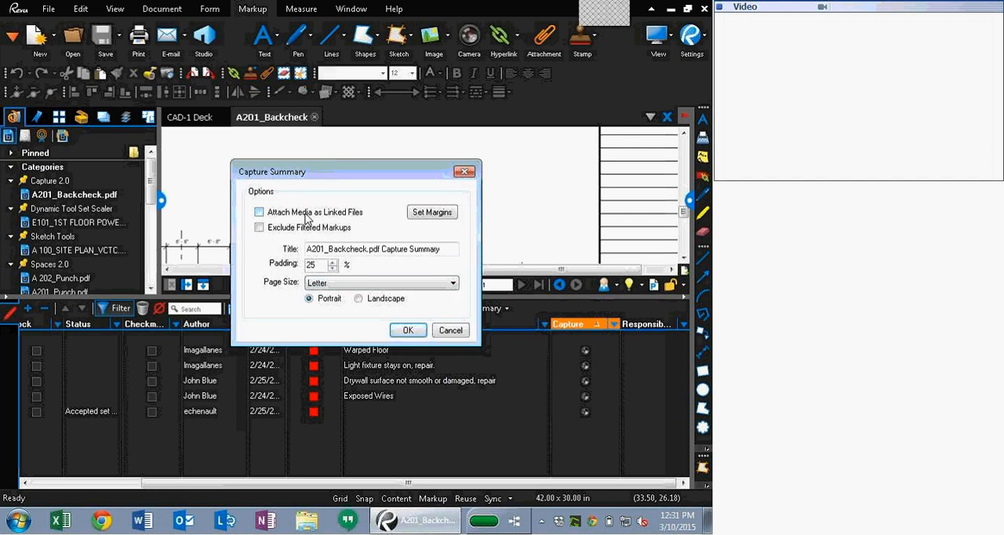
click(408, 332)
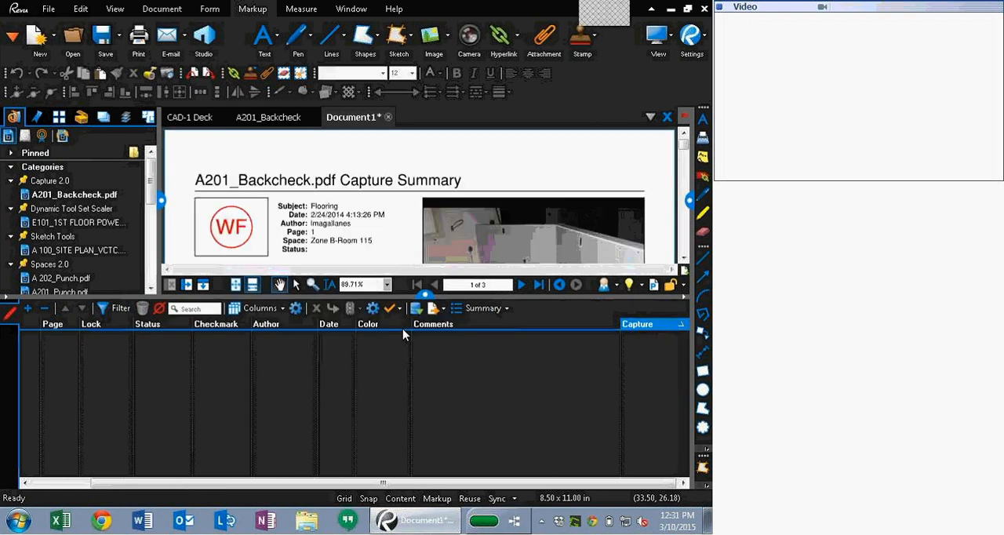
Step: Scroll through the generated capture summary document
click(425, 295)
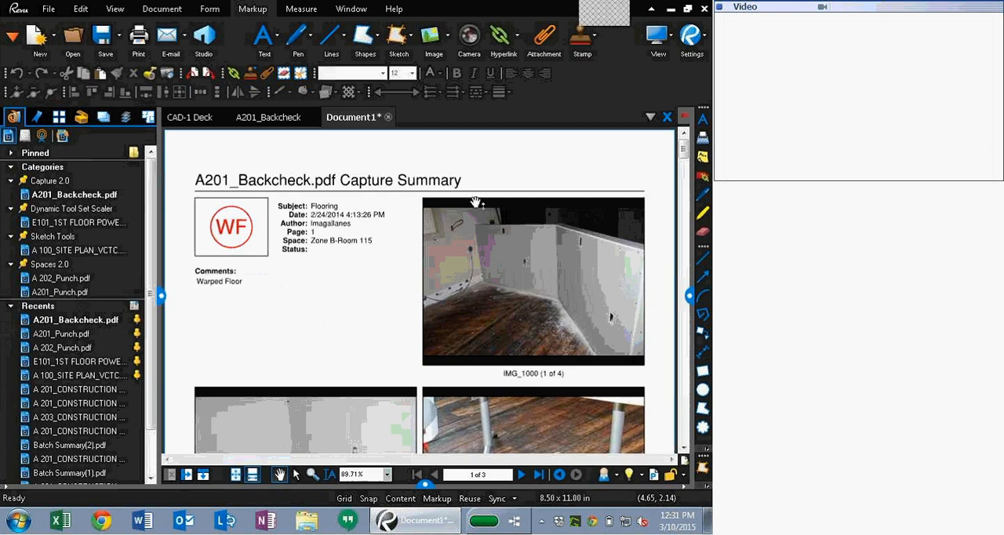
scroll(506, 245, down, 2)
scroll(506, 245, down, 2)
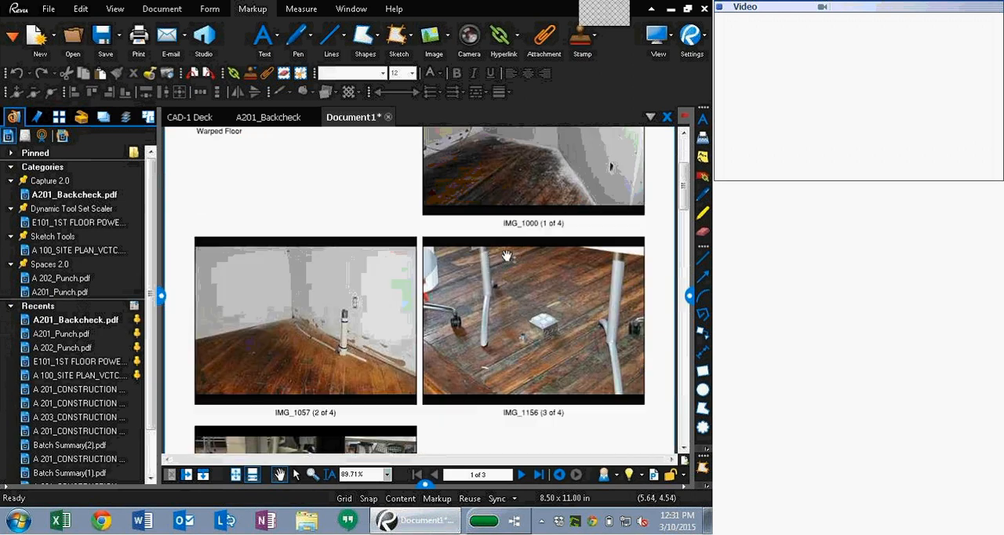
scroll(461, 269, down, 2)
scroll(461, 269, down, 15)
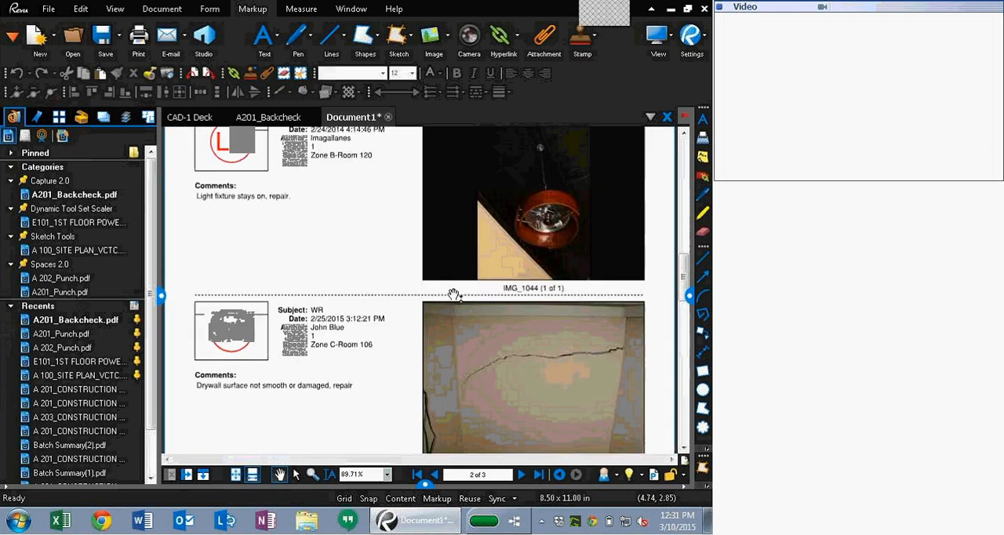
scroll(496, 285, down, 2)
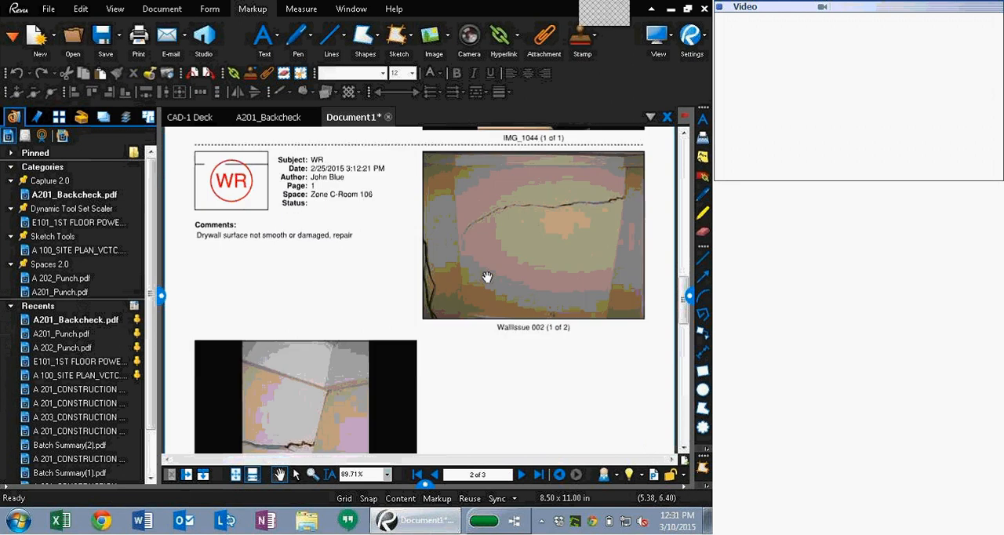
scroll(489, 284, up, 8)
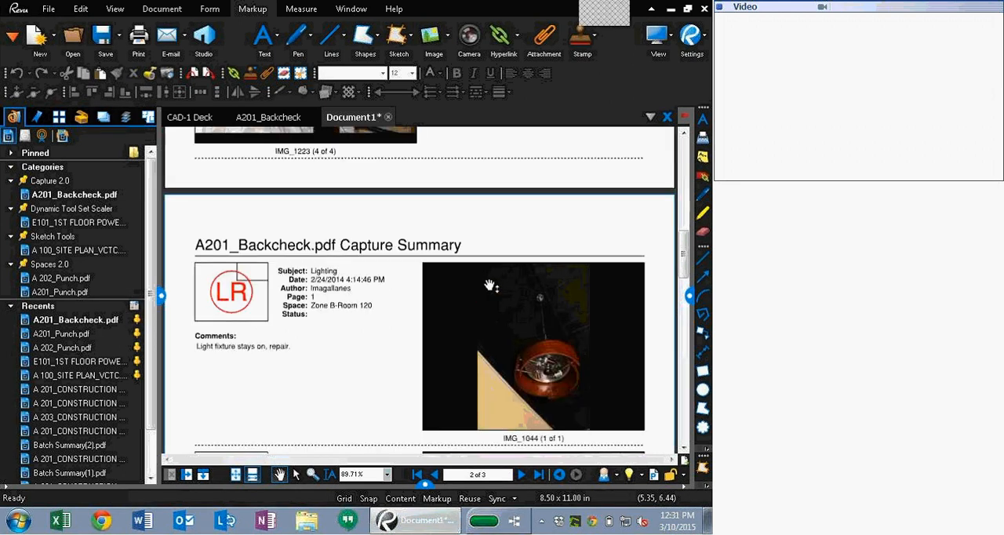
Step: Close the capture summary without saving, and close A201_Backcheck
click(390, 117)
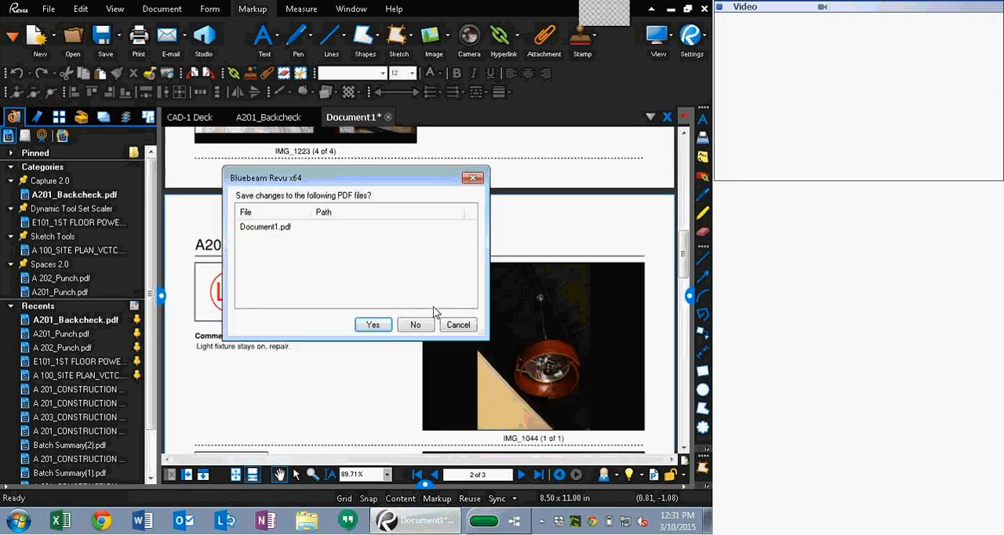
click(413, 325)
click(314, 116)
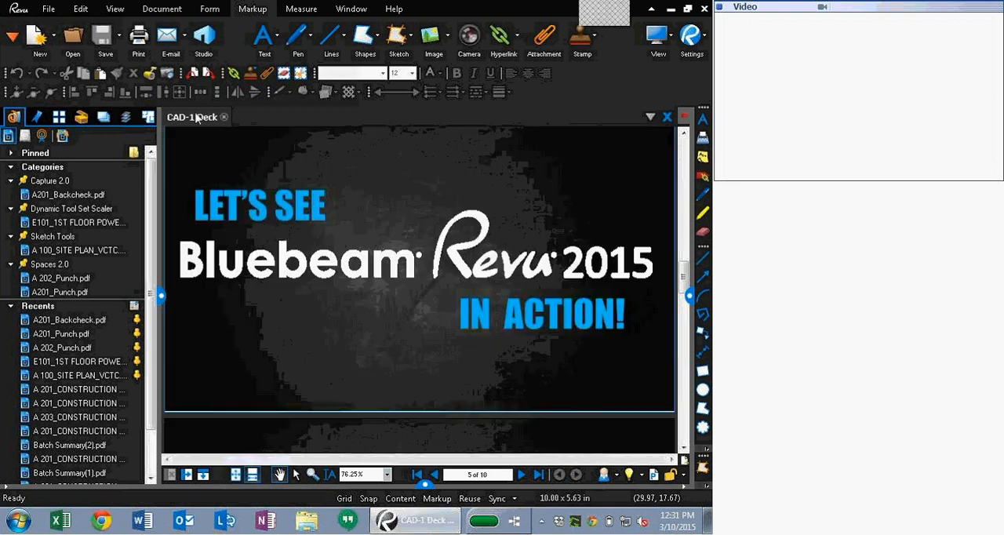
Step: Show the CAD-1 Deck in full screen and advance to the next slide
key(ctrl+l)
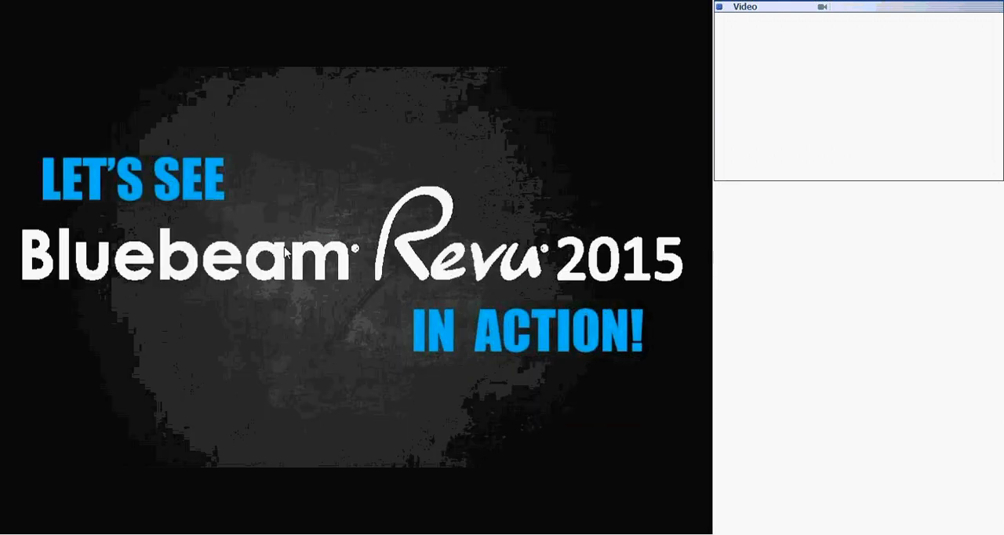
key(Right)
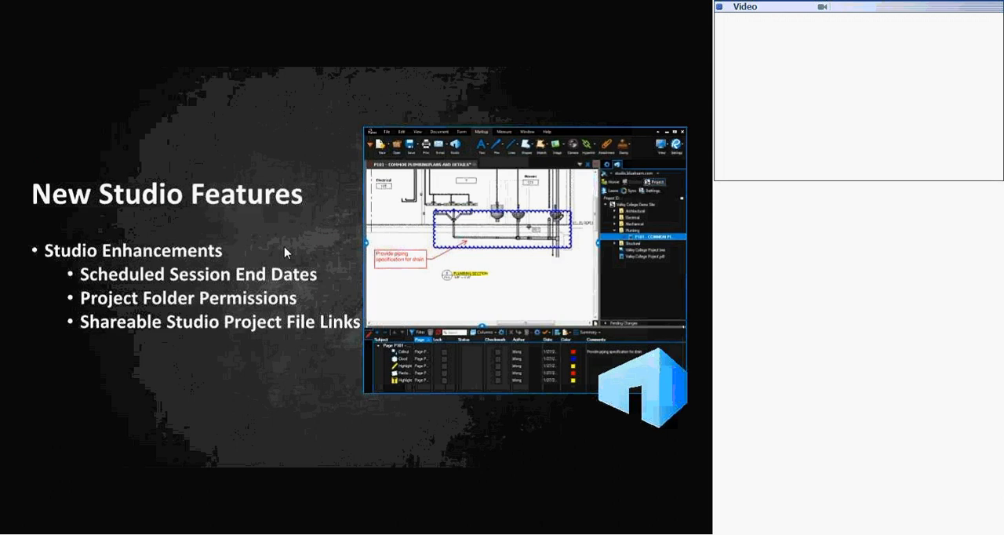
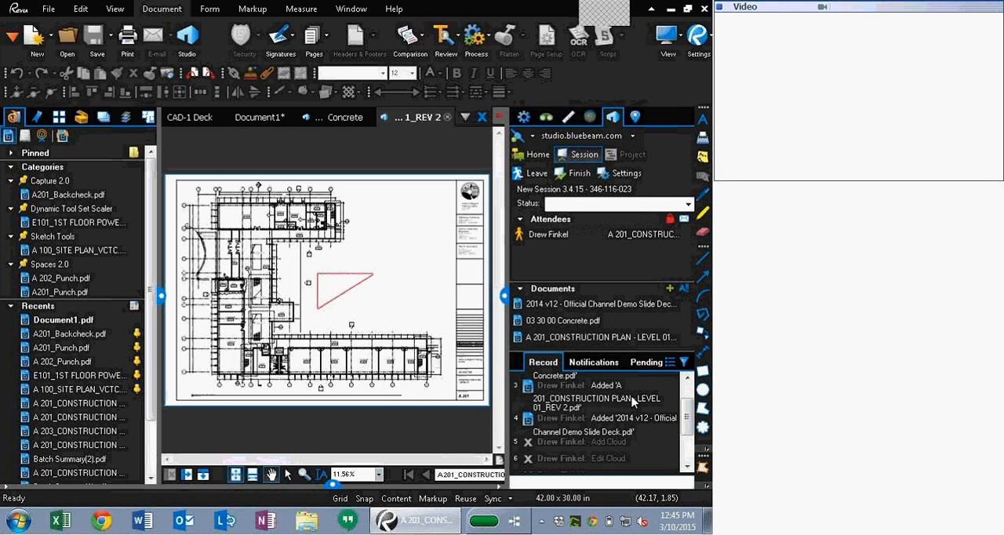
Step: Return to Studio Home and rejoin New Session 3.4.15
click(538, 155)
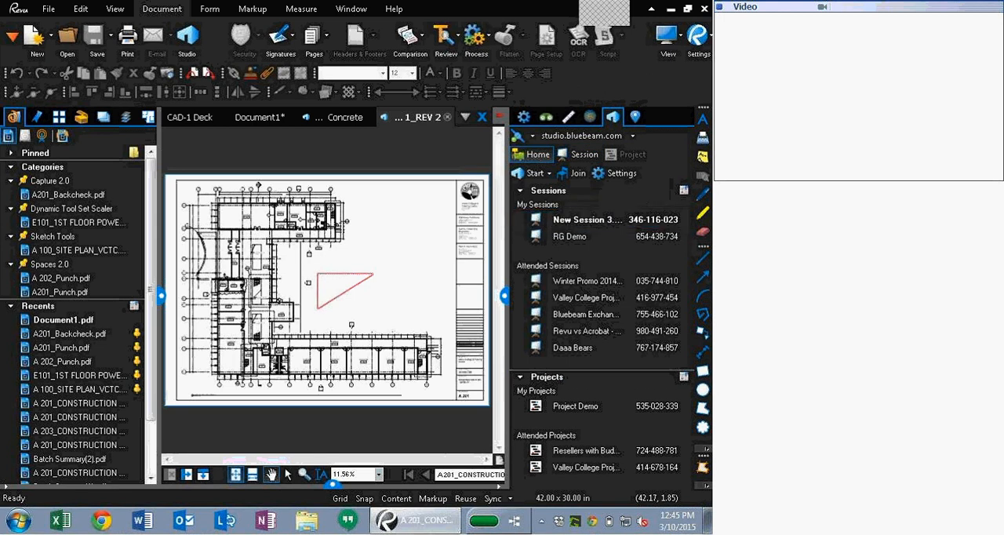
click(504, 296)
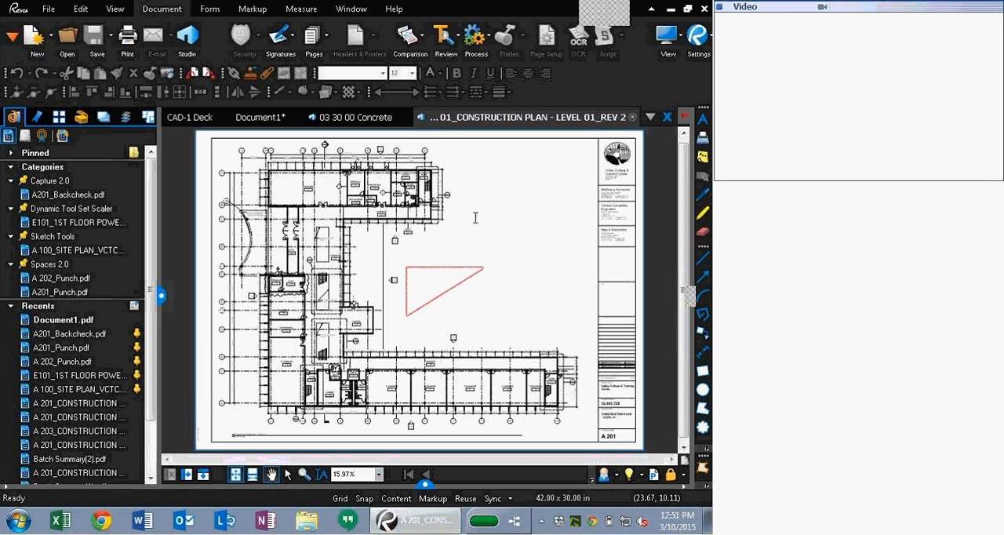
click(686, 295)
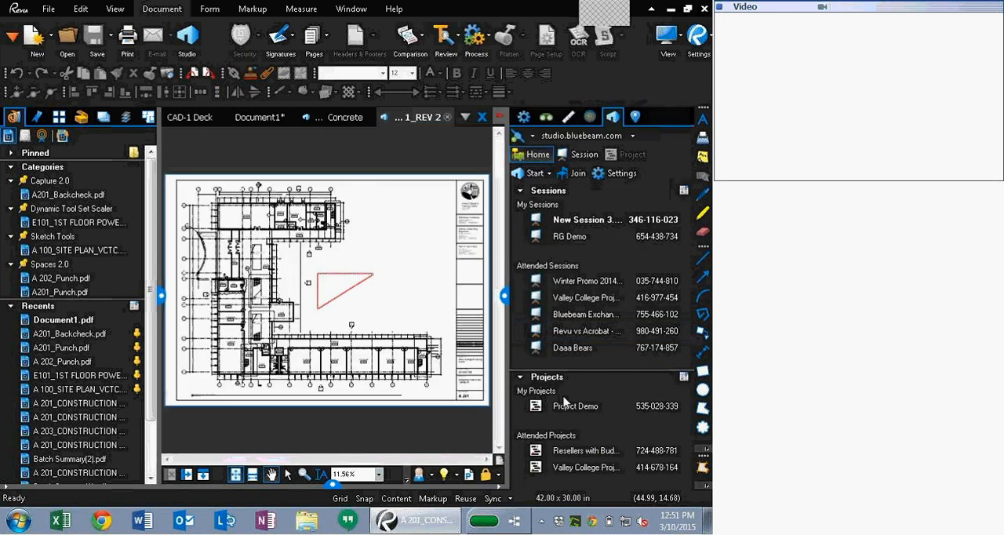
double_click(582, 221)
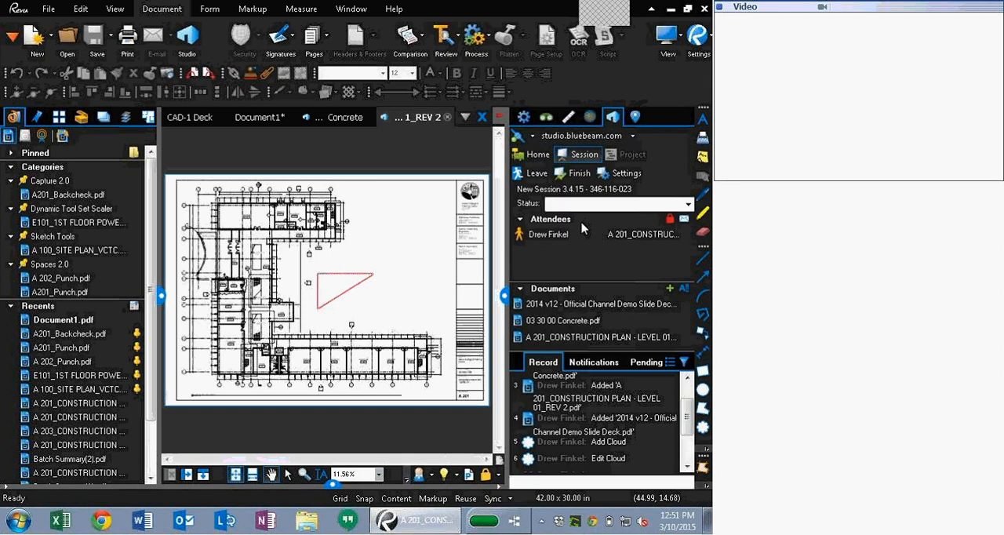
Step: Review the session's record and notifications, and inspect the red cloud markup's context menu options
scroll(596, 426, down, 2)
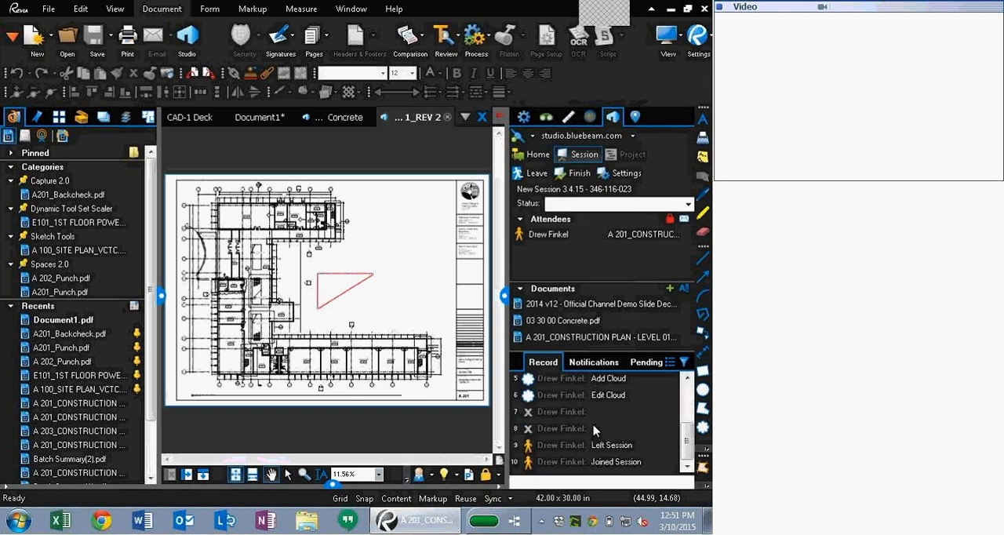
click(594, 361)
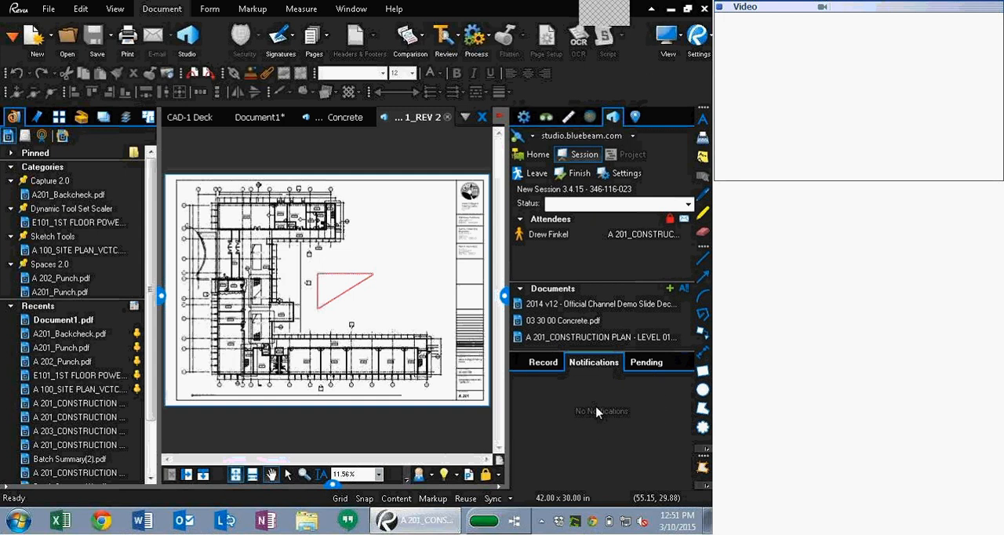
click(345, 295)
right_click(345, 296)
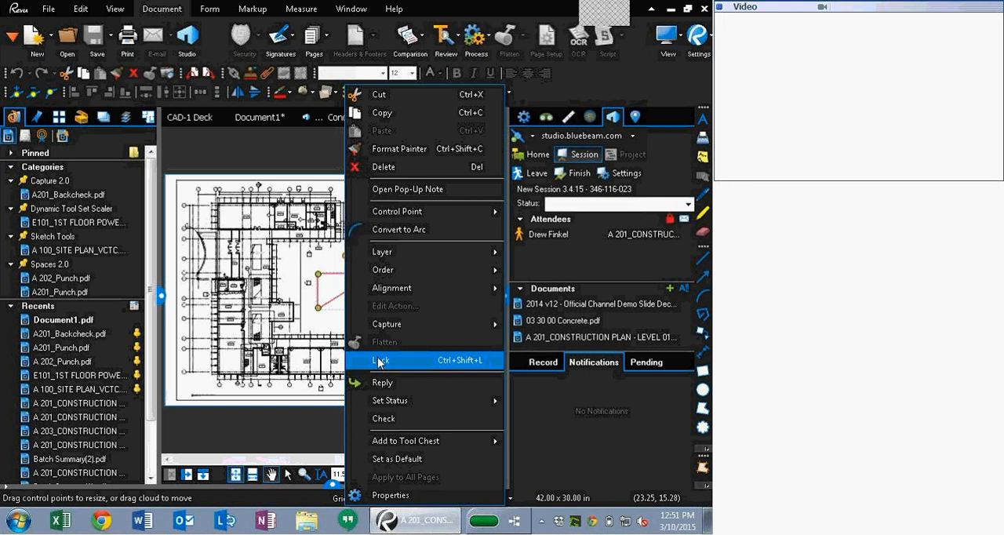
mouse_move(394, 403)
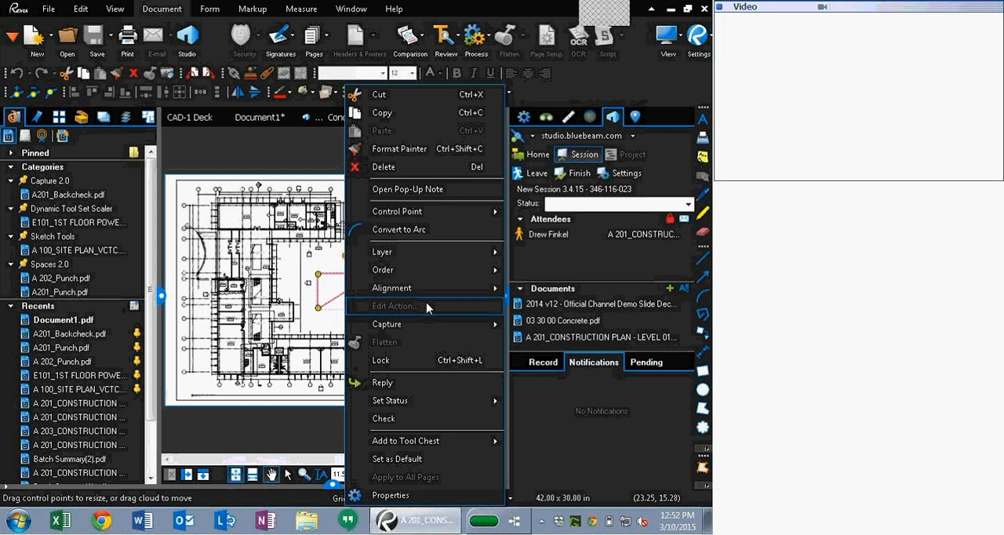
key(Escape)
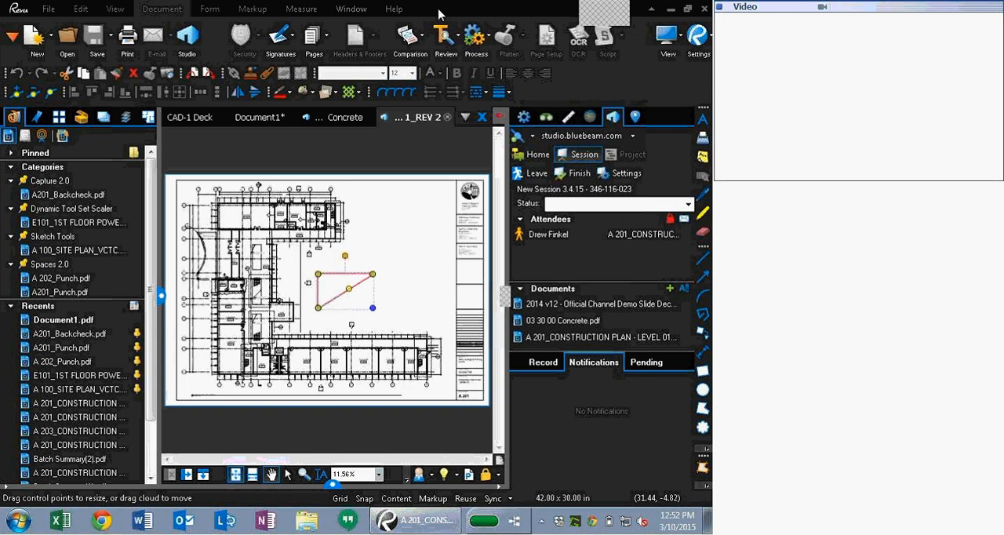
Step: Deselect the markup, go to Studio Home and open Project Demo
click(362, 166)
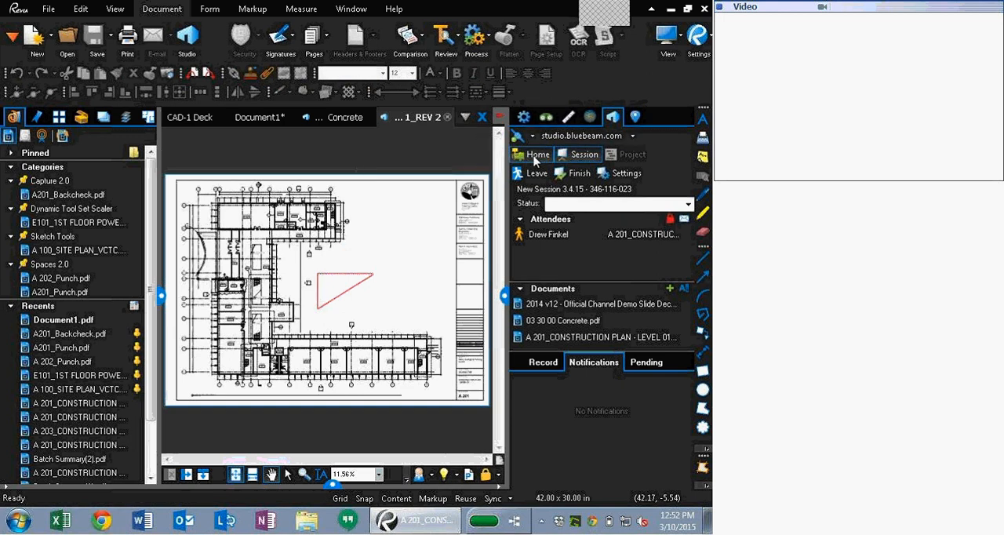
click(536, 156)
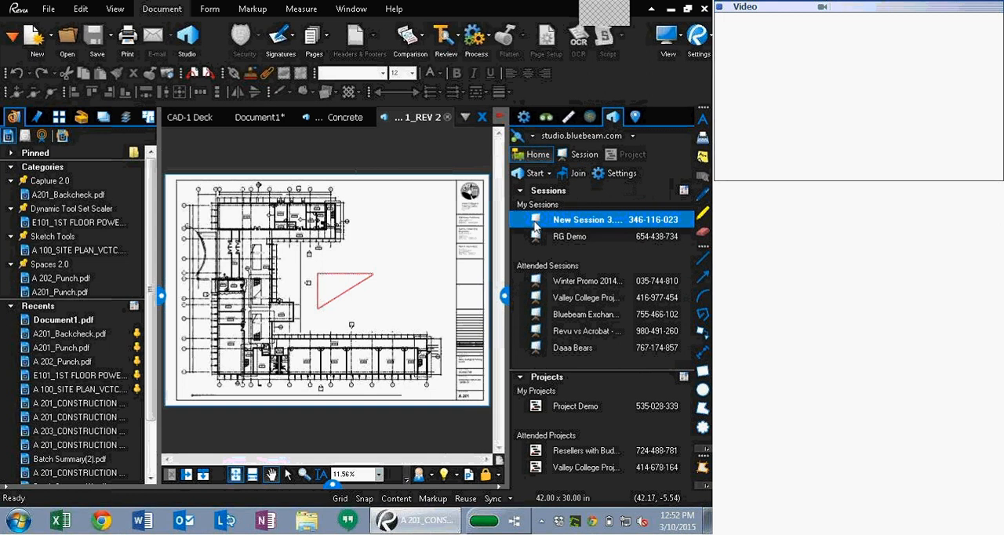
double_click(575, 405)
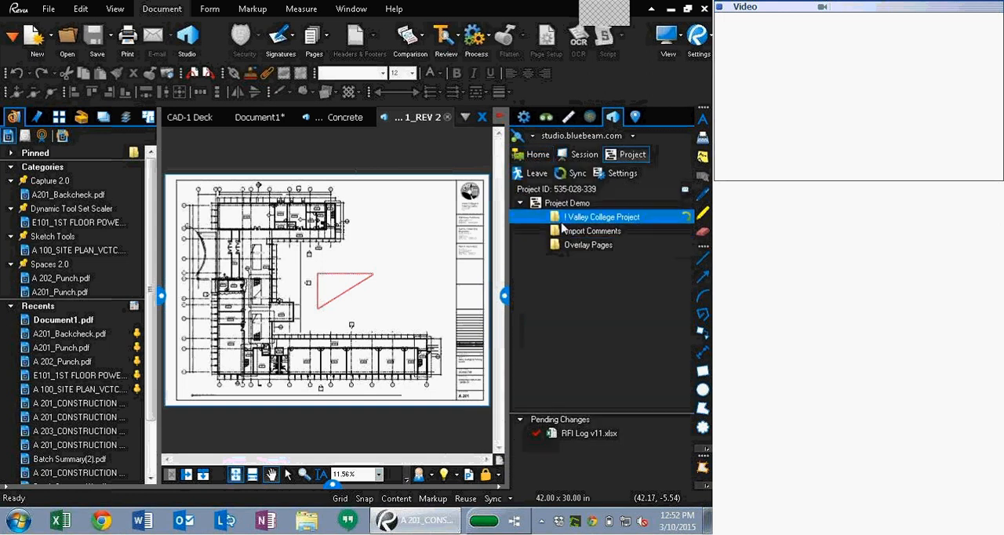
Step: Browse the Valley College Project field reports and open a 2013-02-18 site photo, then close the viewer
double_click(564, 220)
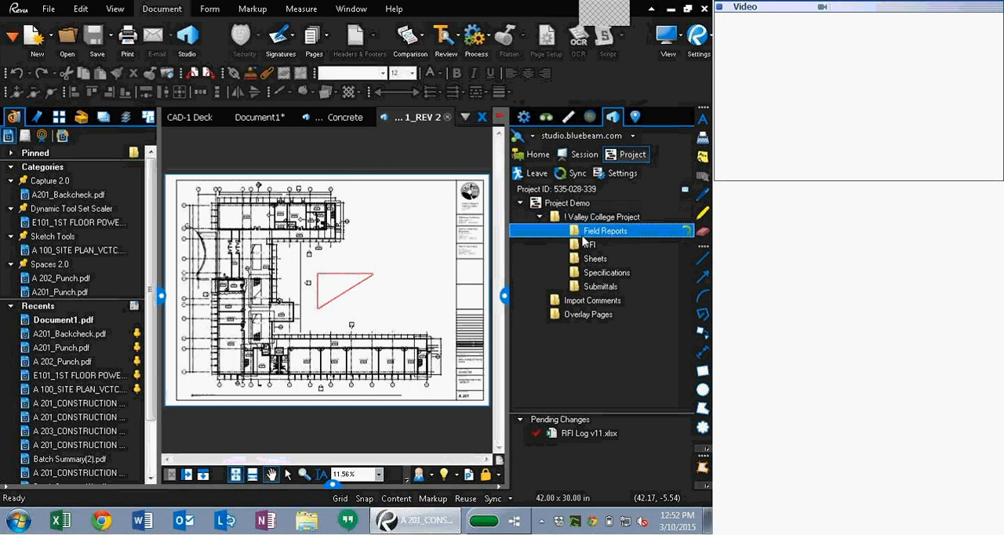
double_click(583, 233)
double_click(591, 246)
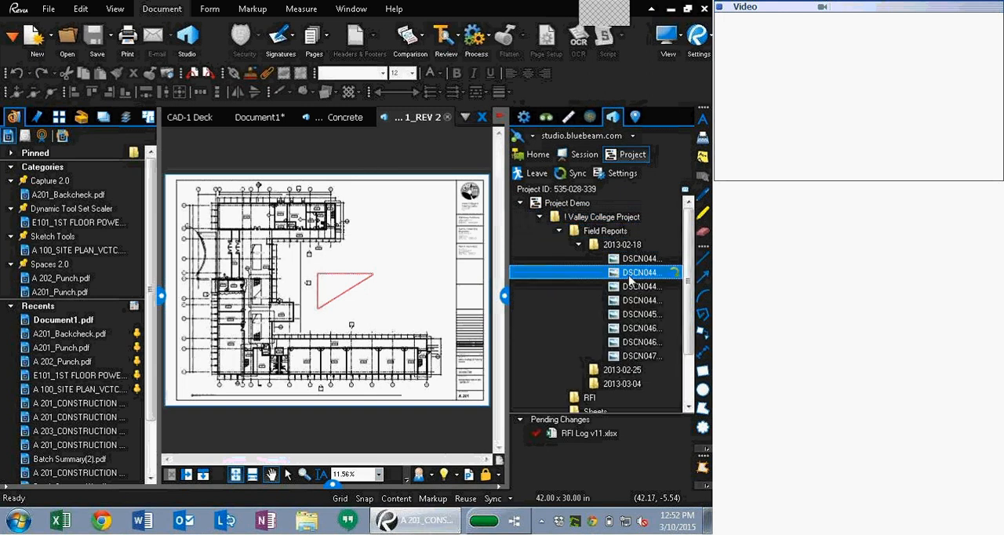
double_click(630, 274)
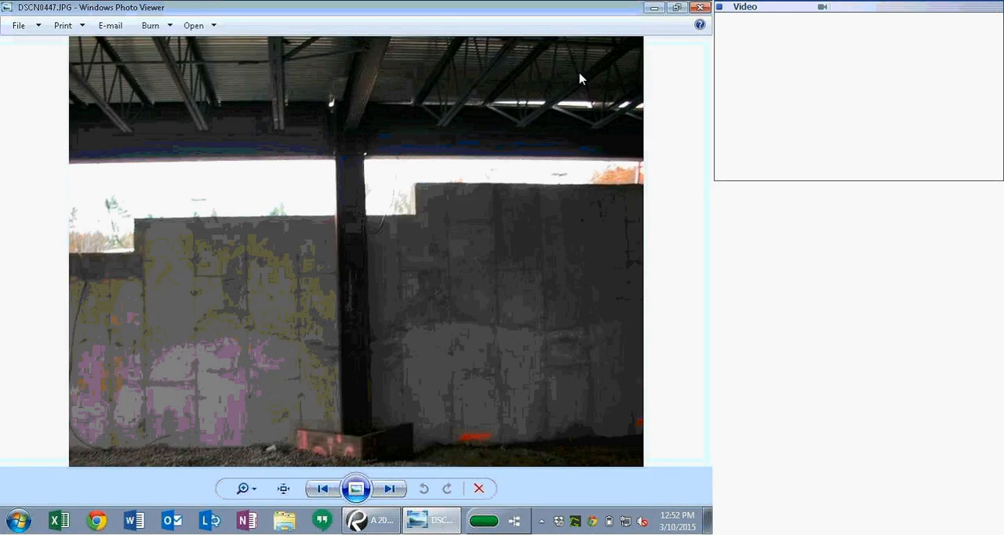
key(alt+F4)
Step: Browse the project's Sheets and Specifications folders
scroll(609, 386, down, 2)
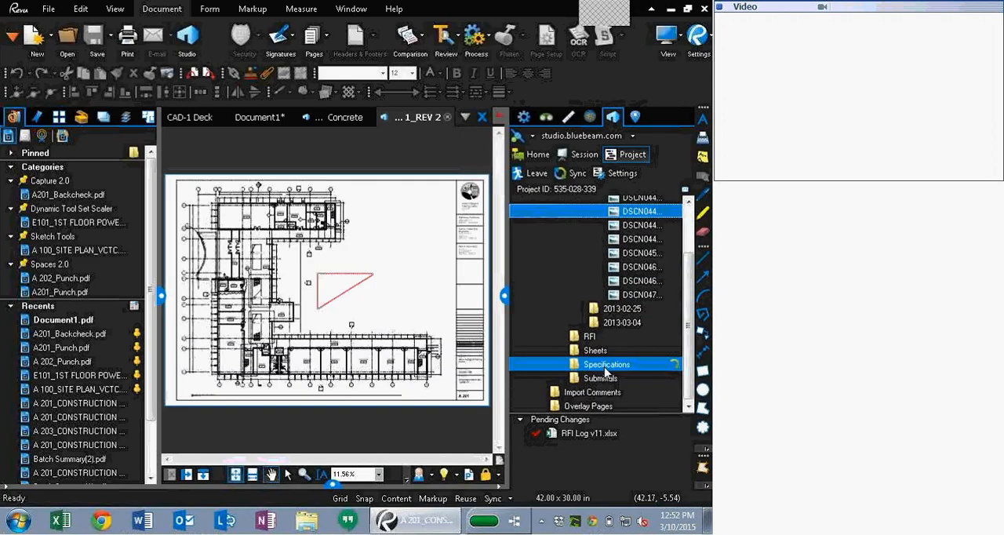
double_click(603, 352)
scroll(604, 352, down, 11)
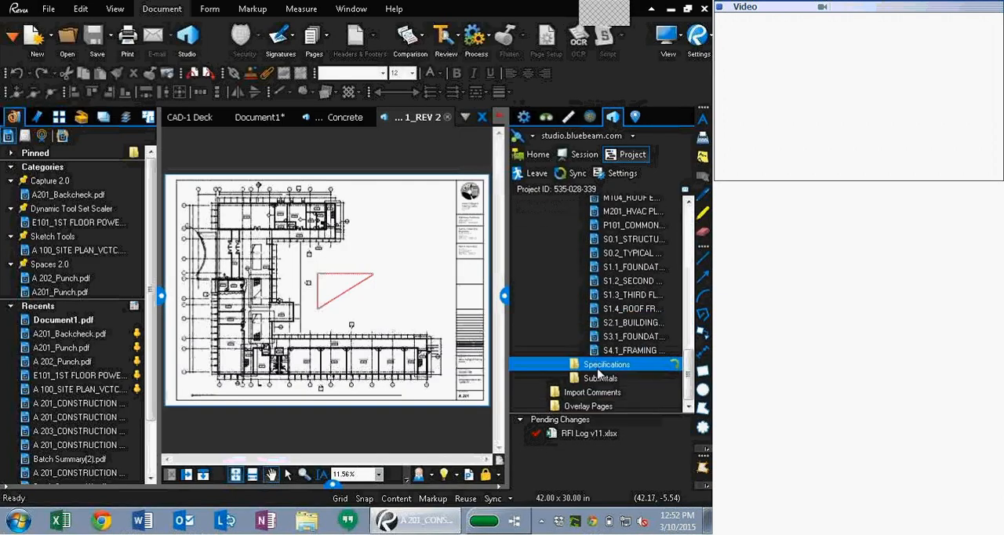
double_click(601, 366)
double_click(612, 379)
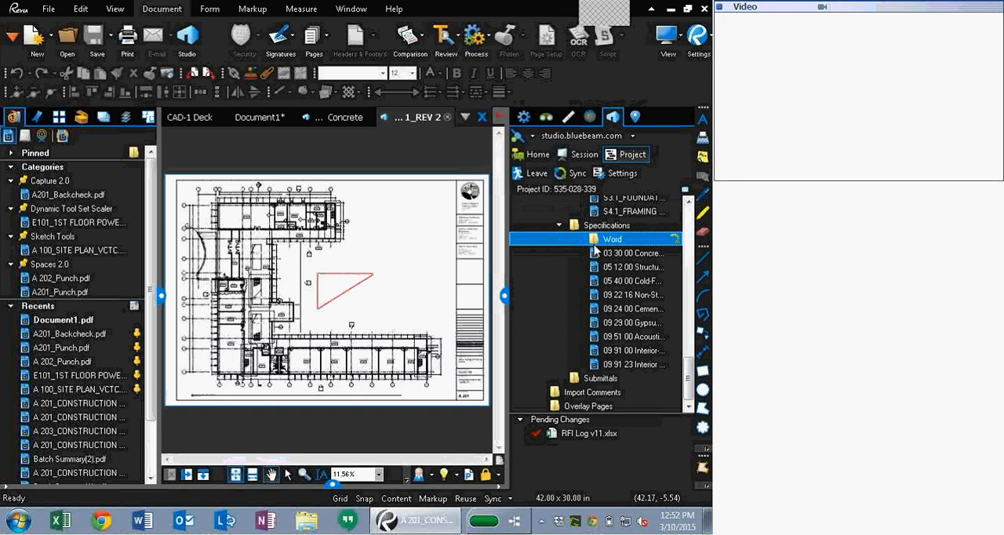
scroll(626, 277, down, 3)
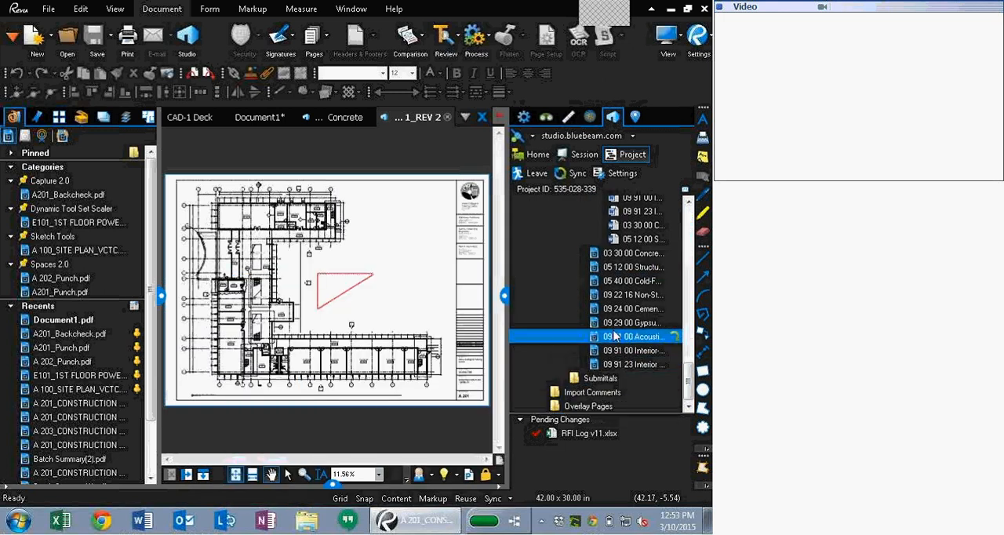
Step: Check out 03 30 00 Concrete.pdf from the Specifications folder
mouse_move(616, 335)
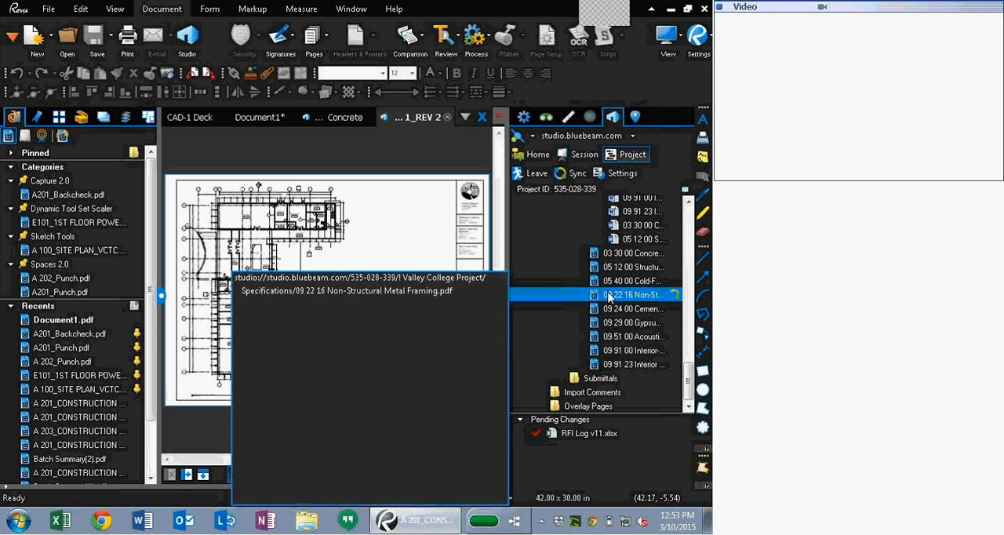
mouse_move(587, 253)
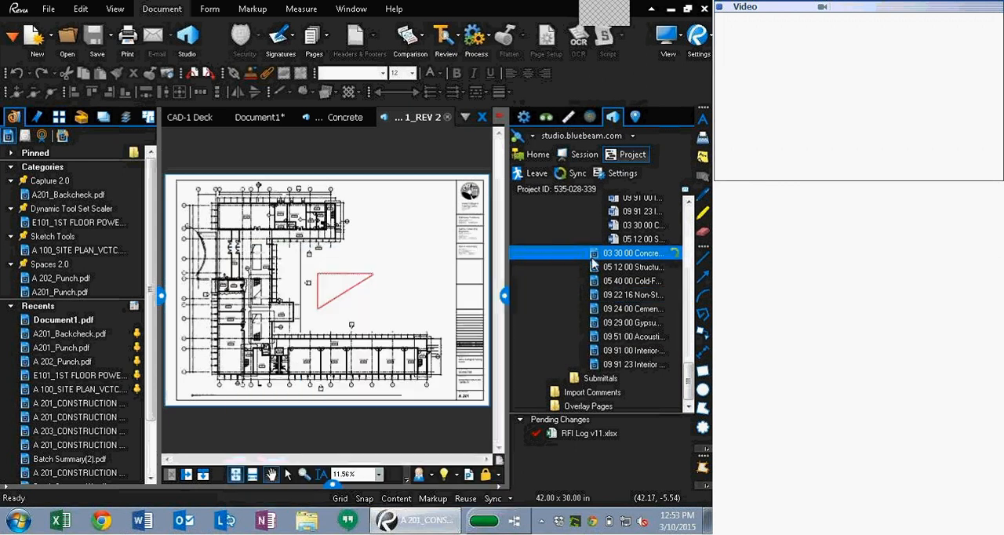
right_click(594, 264)
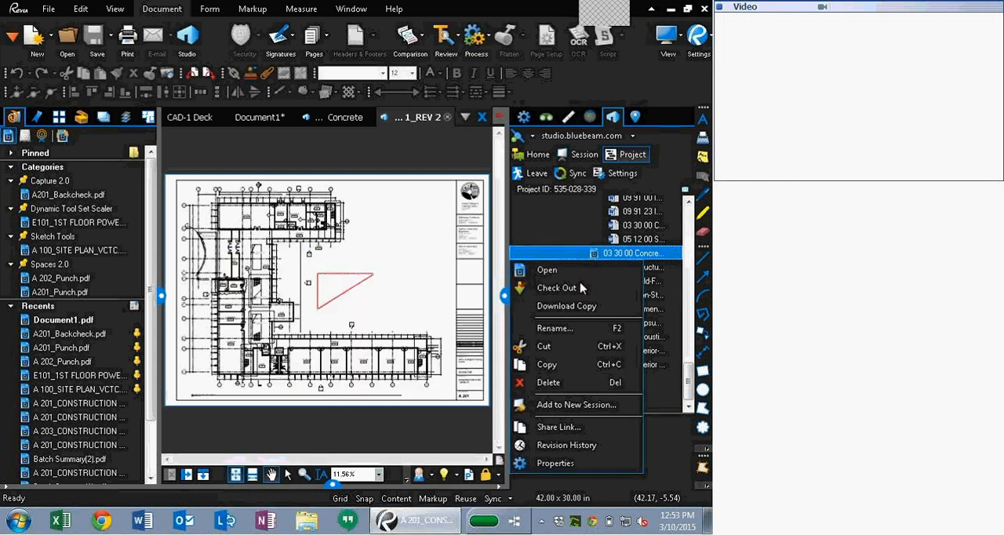
click(580, 285)
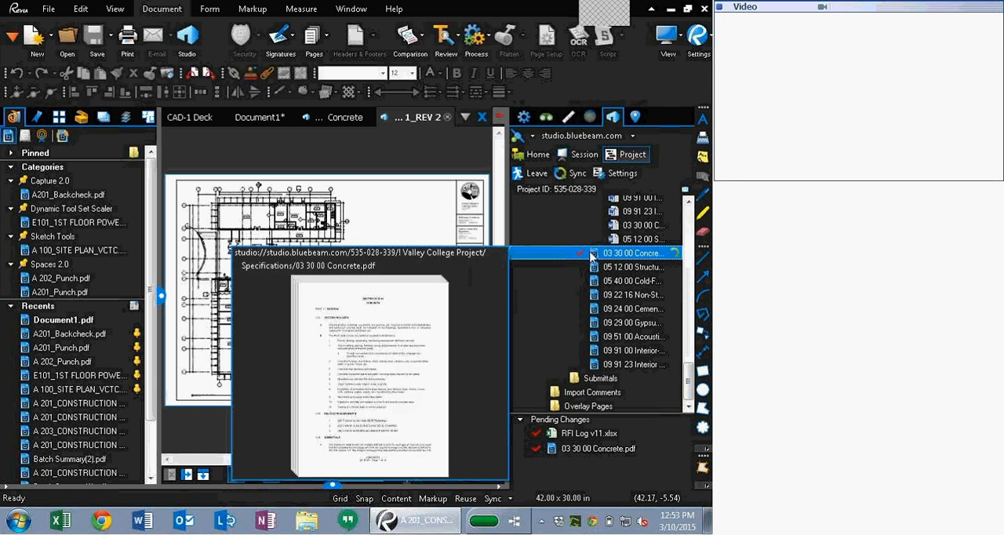
Step: Try to check 03 30 00 Concrete.pdf back in without a comment
right_click(591, 255)
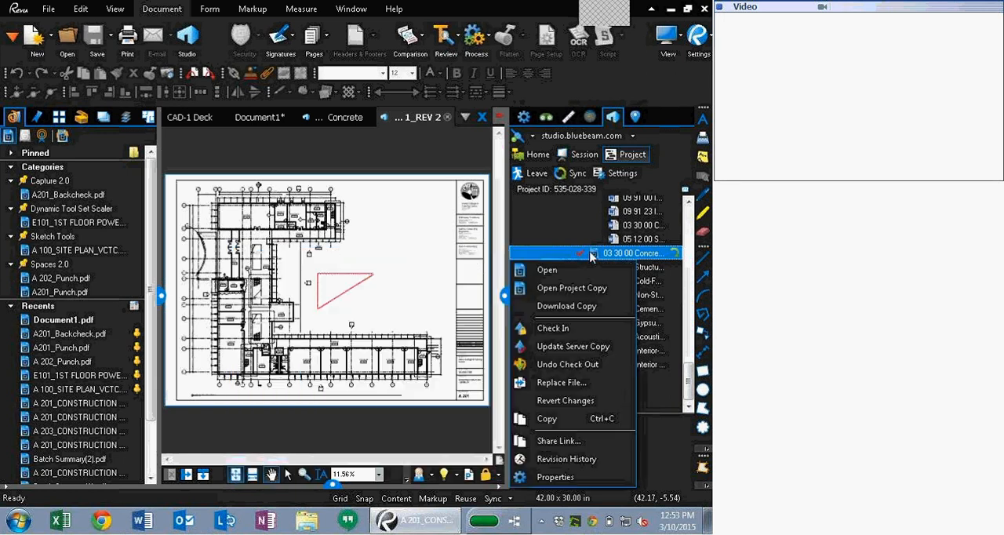
click(579, 329)
click(315, 273)
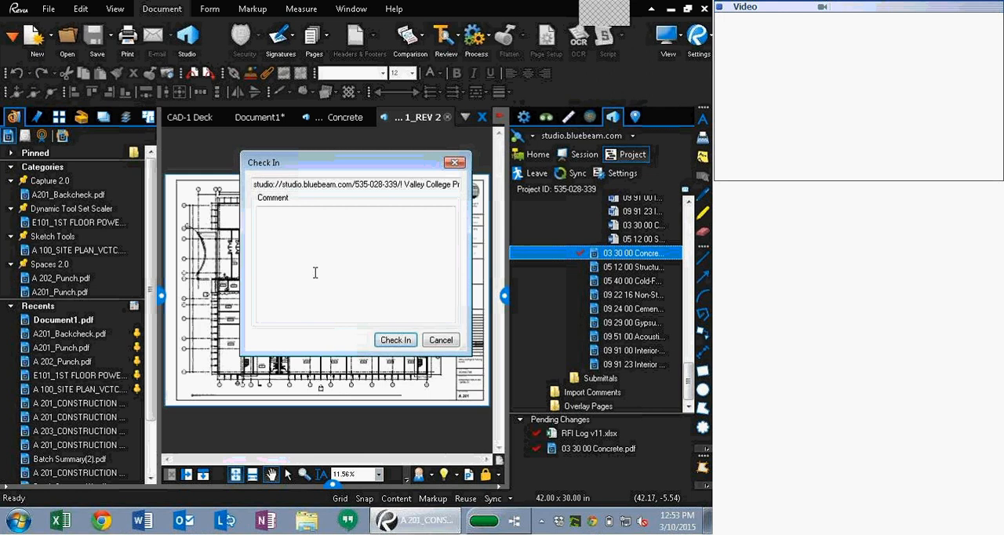
click(395, 339)
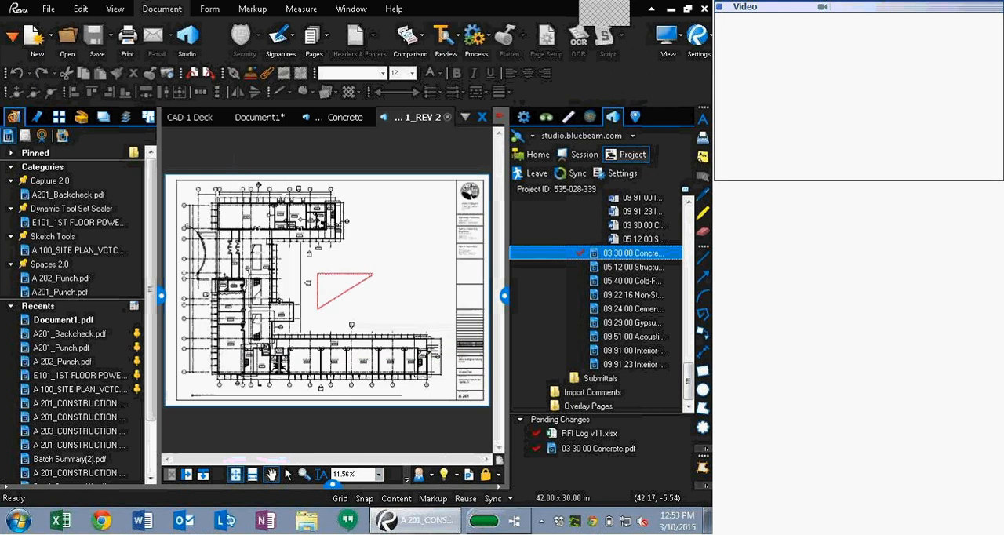
Step: Check 03 30 00 Concrete.pdf back in with the comment "Checking back in"
right_click(579, 250)
click(529, 330)
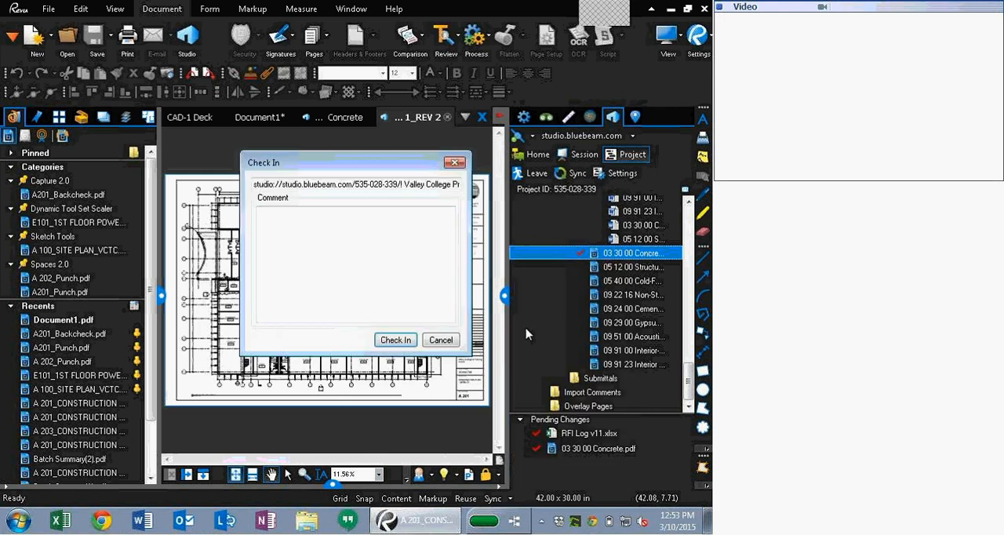
text(Checking back in)
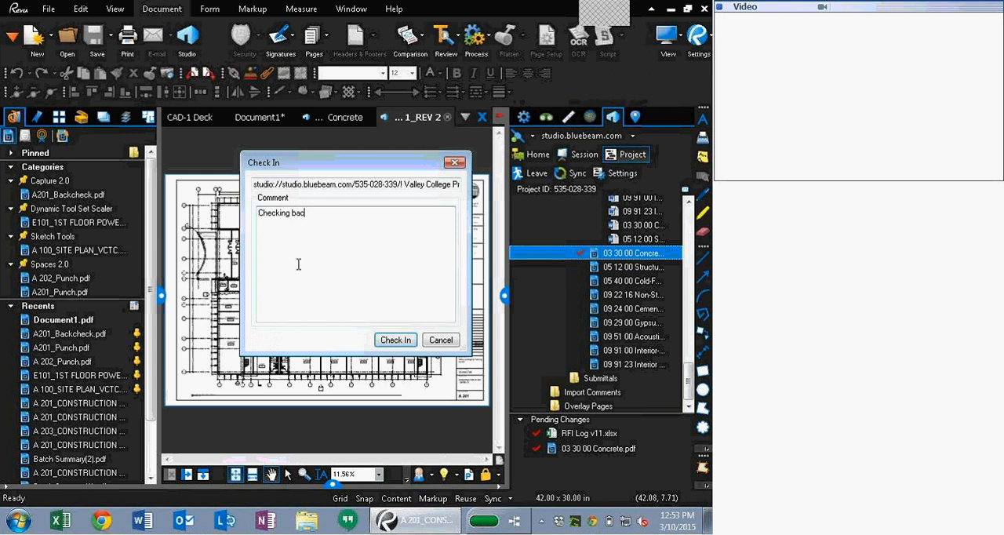
key(Return)
click(395, 340)
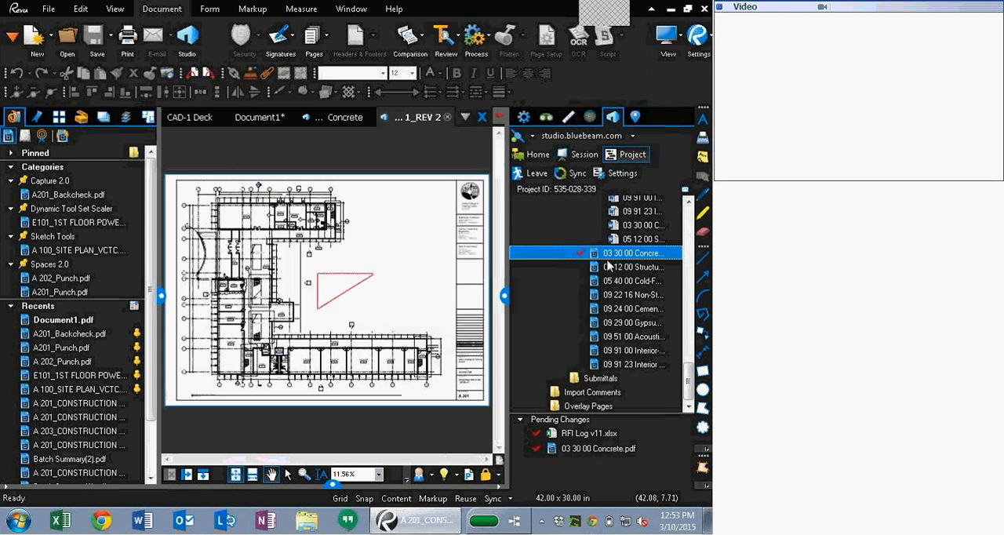
Step: Open the revision history of 03 30 00 Concrete.pdf and close it
right_click(609, 262)
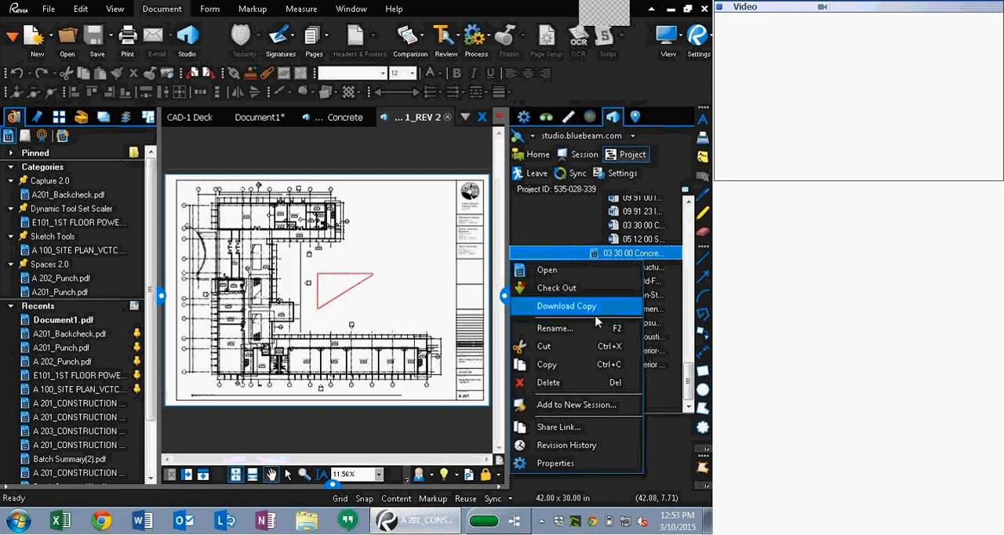
click(602, 442)
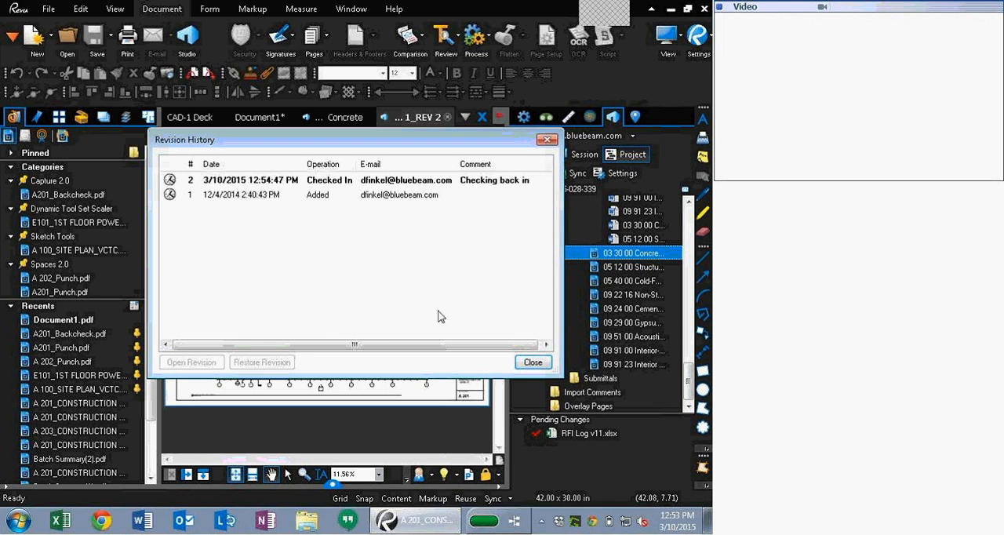
click(533, 361)
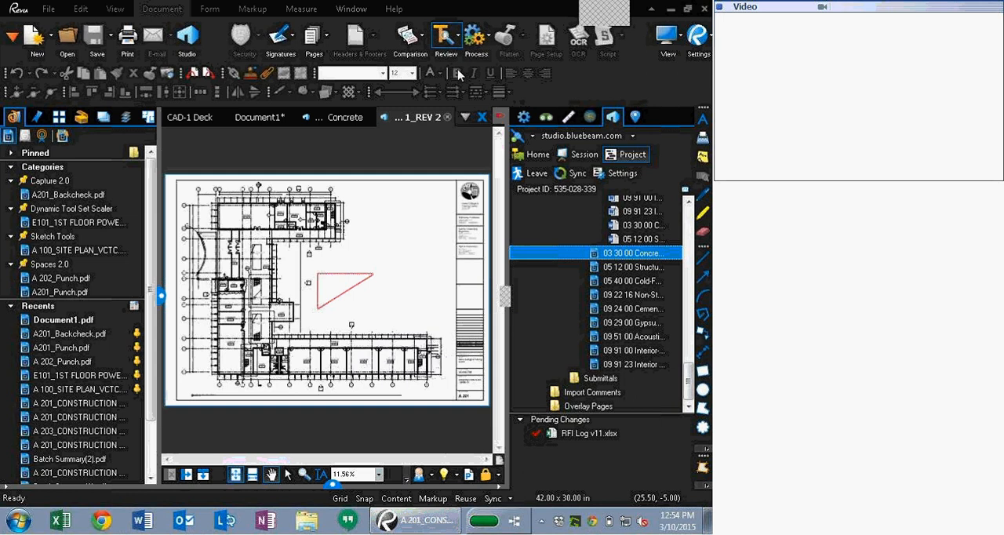
Step: Switch to the CAD-1 Deck and toggle full screen mode on and off
click(421, 214)
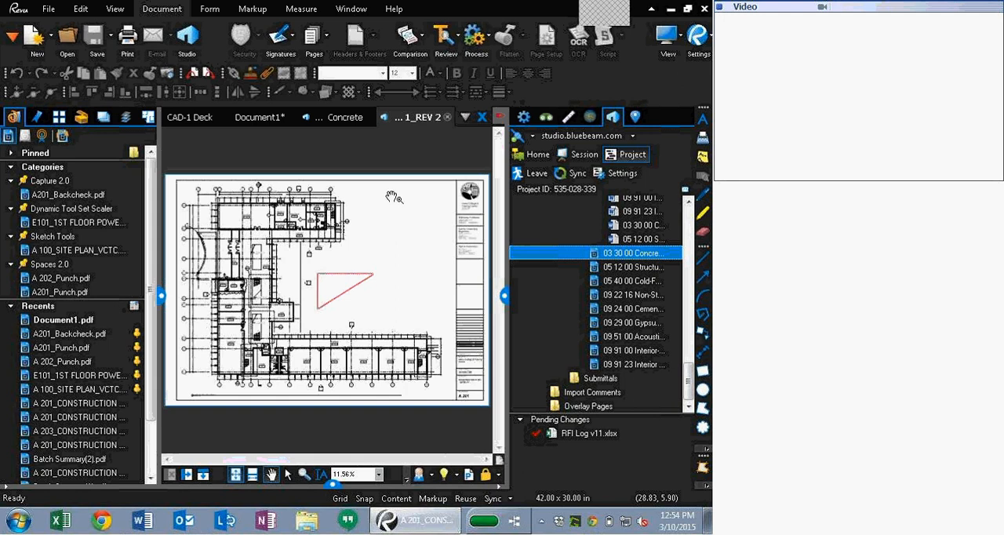
click(202, 116)
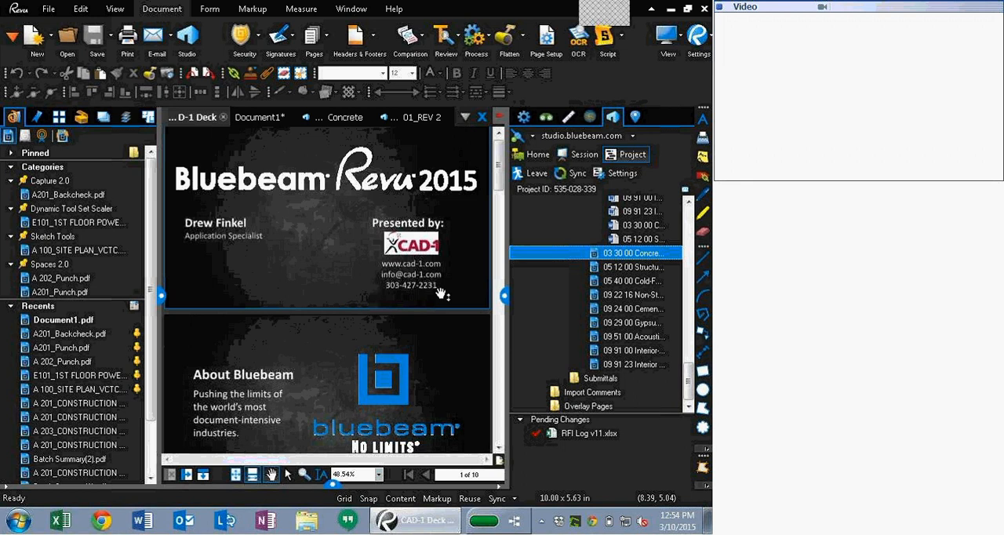
key(ctrl+l)
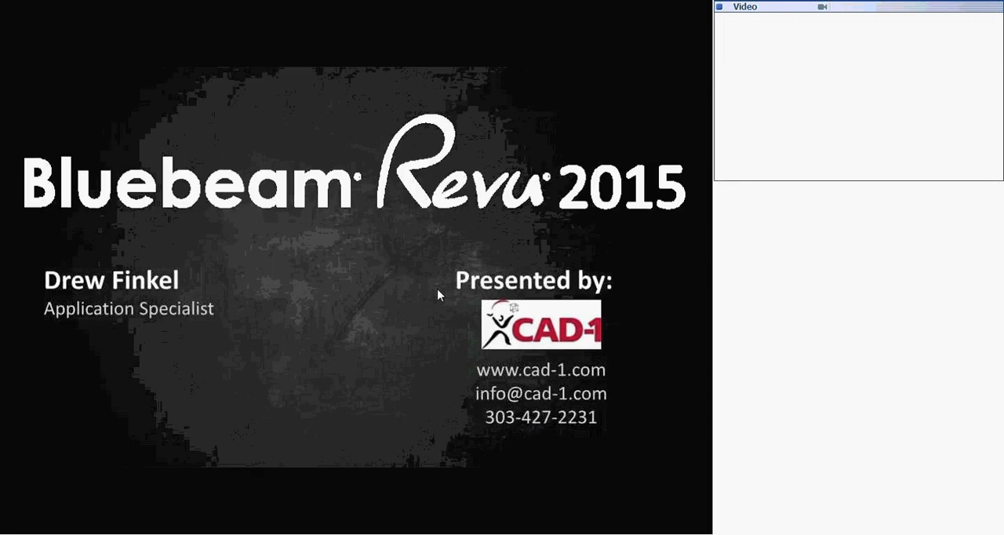
key(ctrl+l)
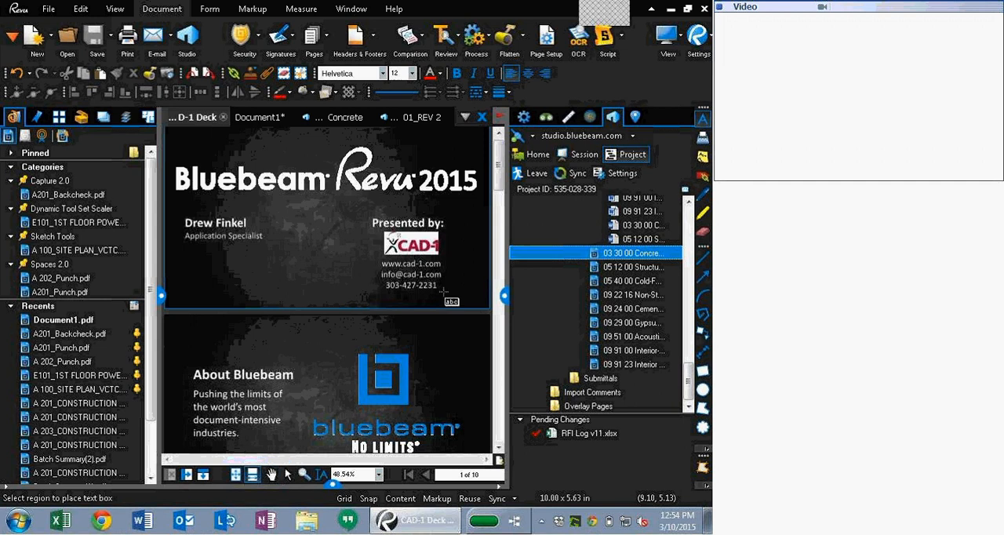
Step: Place a small text box below the contact details on the title slide, then view the deck in full screen
click(444, 294)
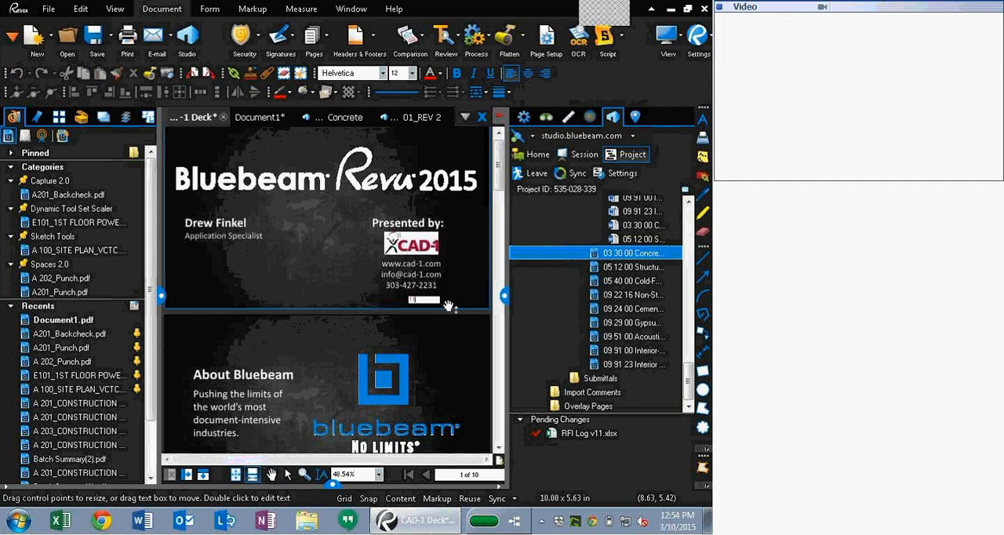
key(Escape)
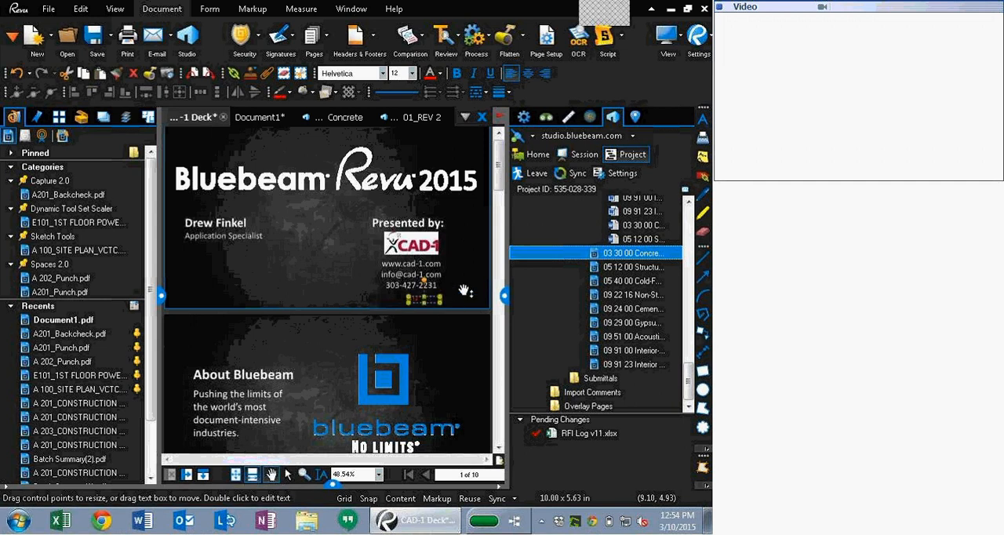
key(ctrl+l)
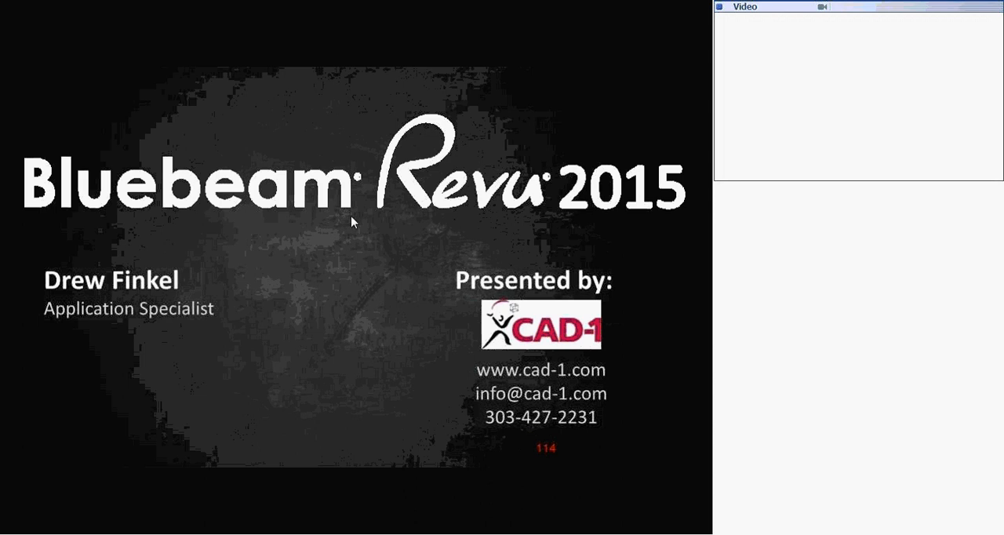
key(Escape)
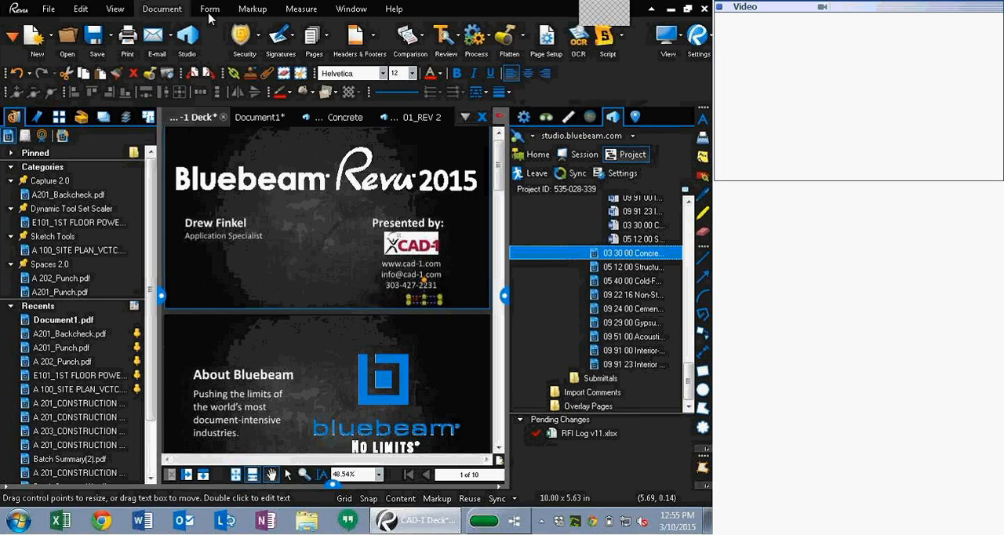